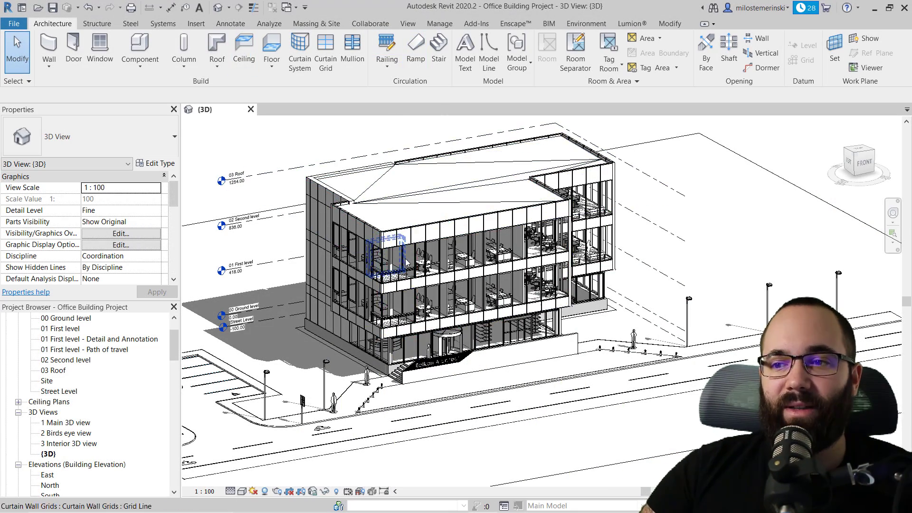
pyautogui.keyDown('shift'); pyautogui.moveTo(412, 266); pyautogui.dragTo(425, 252, button='middle'); pyautogui.keyUp('shift')
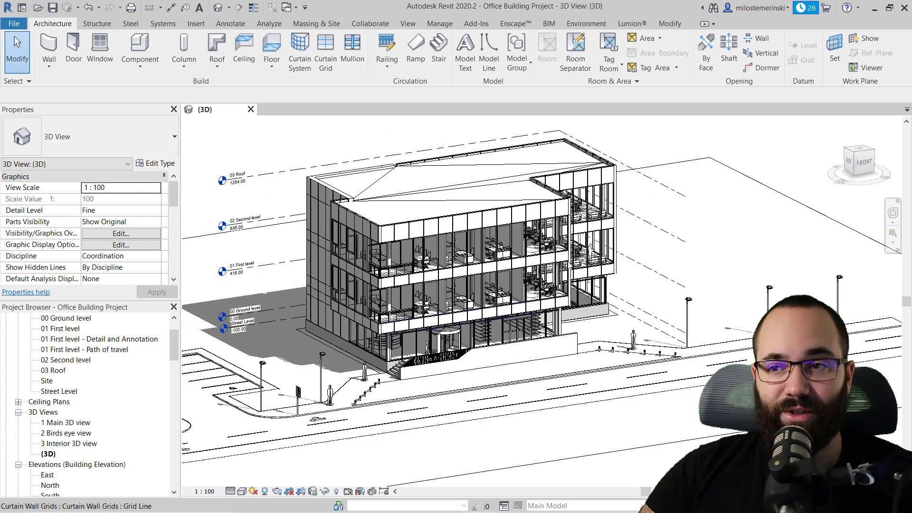
pyautogui.keyDown('shift'); pyautogui.moveTo(457, 314); pyautogui.dragTo(444, 315, button='middle'); pyautogui.keyUp('shift')
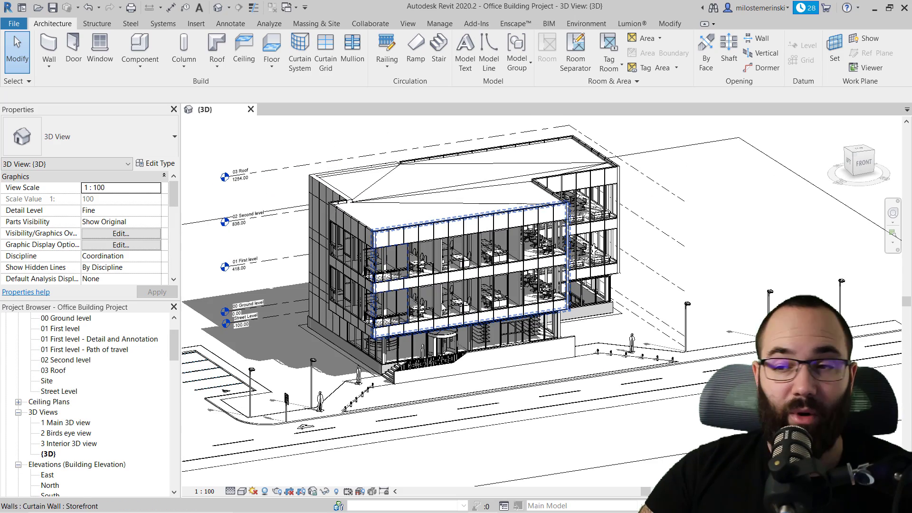
pyautogui.moveTo(583, 321)
pyautogui.keyDown('shift'); pyautogui.mouseDown(button='middle')
pyautogui.moveTo(522, 352)
pyautogui.moveTo(362, 325)
pyautogui.mouseUp(button='middle'); pyautogui.keyUp('shift')
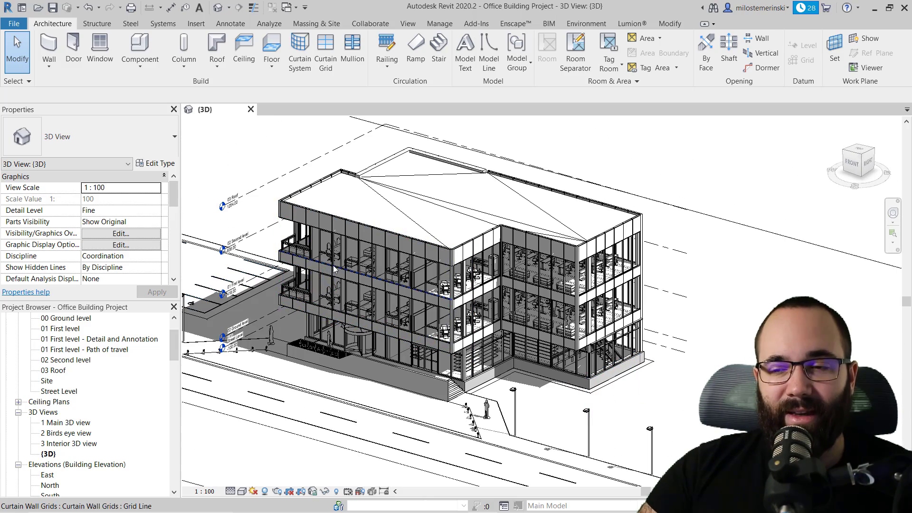
pyautogui.scroll(-1, 346, 211)
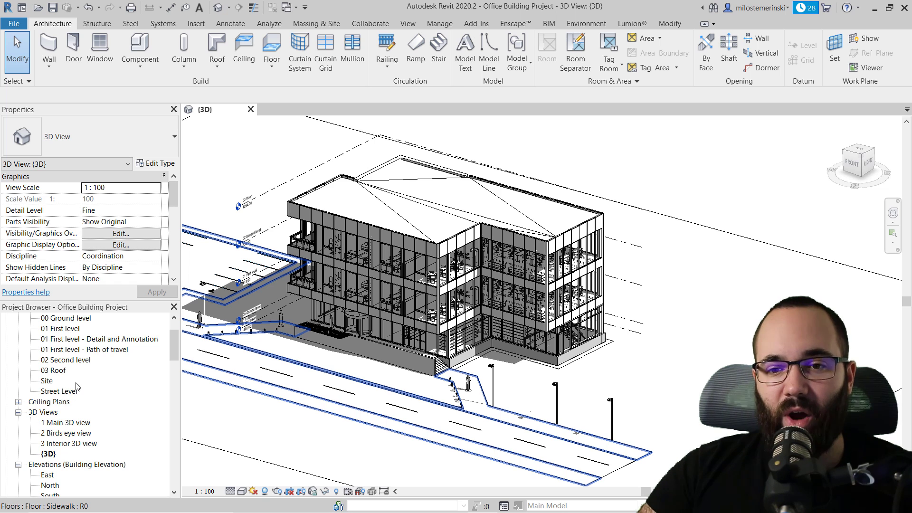
# Duplicate the default {3D} view and rename the copy 3D Section.
pyautogui.scroll(-2, 76, 385)
pyautogui.rightClick(47, 402)
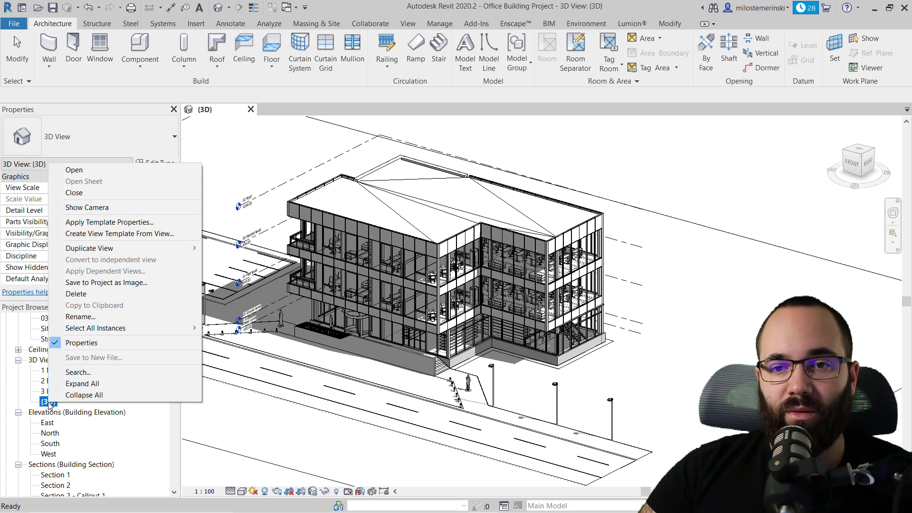
pyautogui.moveTo(119, 248)
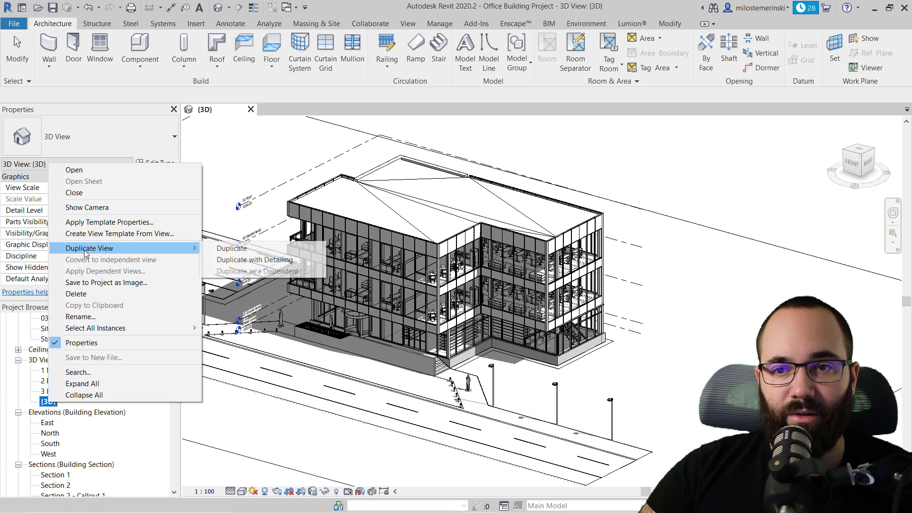
pyautogui.click(236, 250)
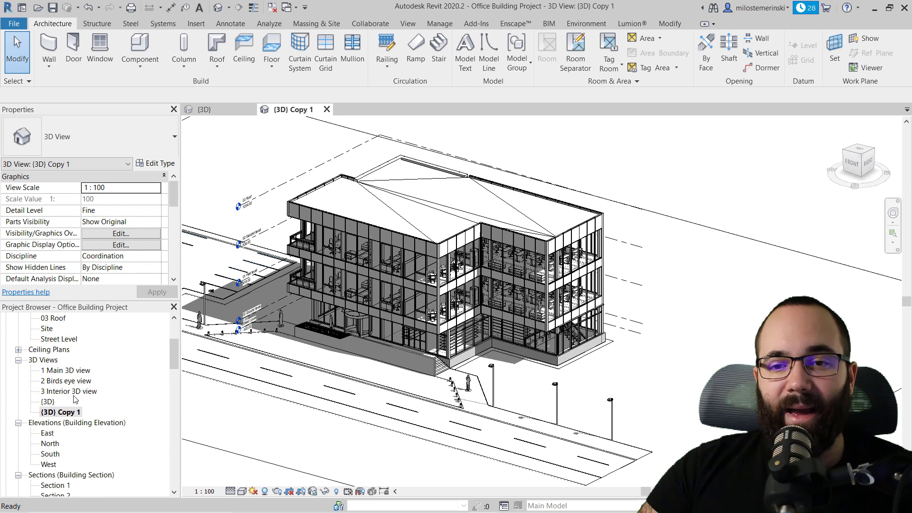
pyautogui.rightClick(60, 416)
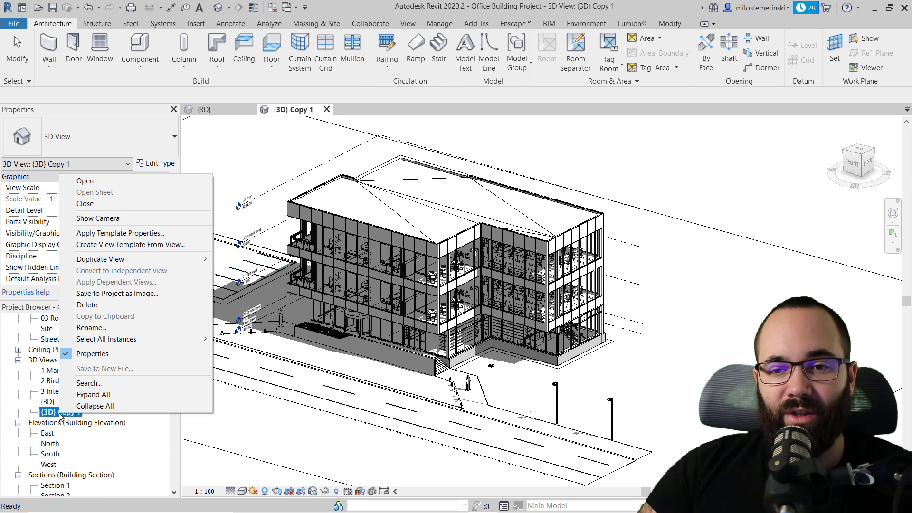
pyautogui.click(91, 331)
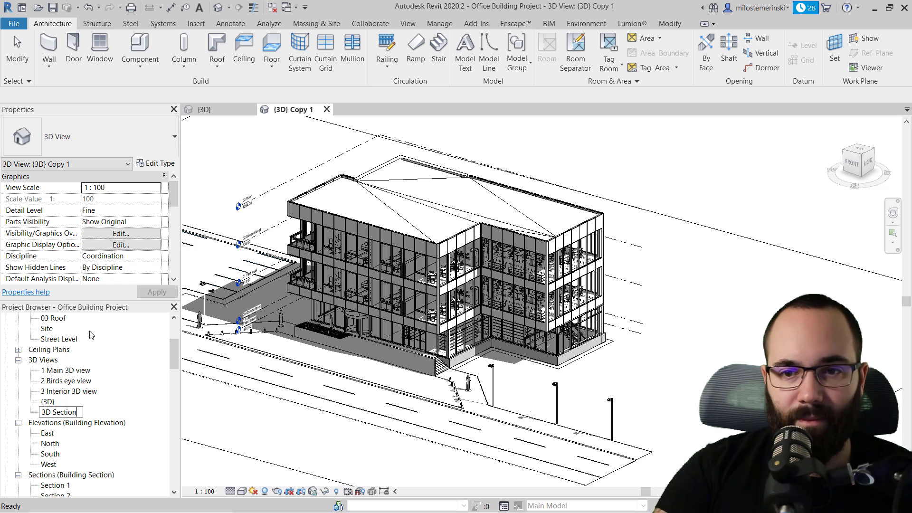
pyautogui.press('Return')
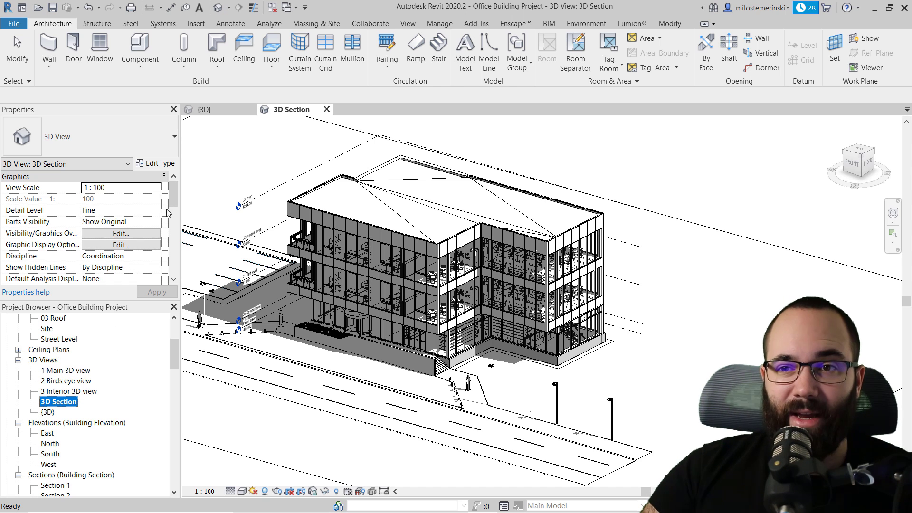
# Turn on the Section Box for the 3D Section view and check that the box can be selected.
pyautogui.click(214, 198)
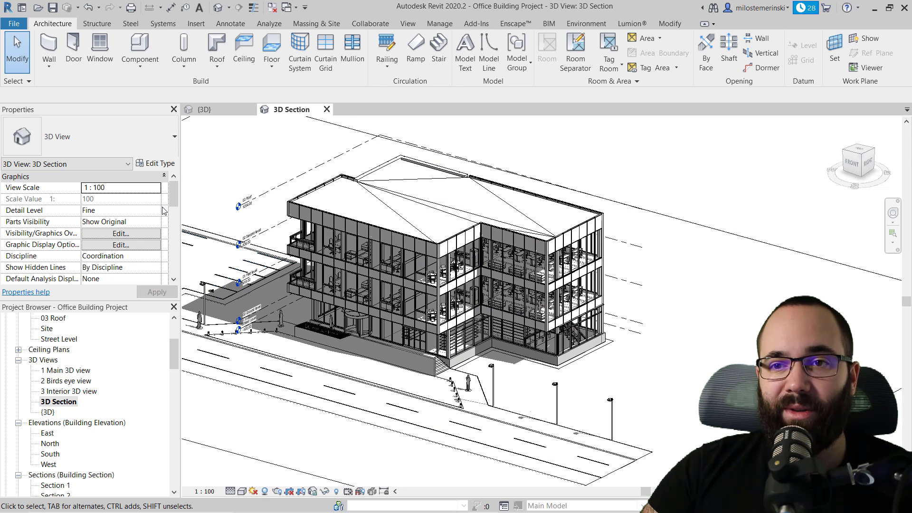
pyautogui.moveTo(175, 193); pyautogui.dragTo(175, 221)
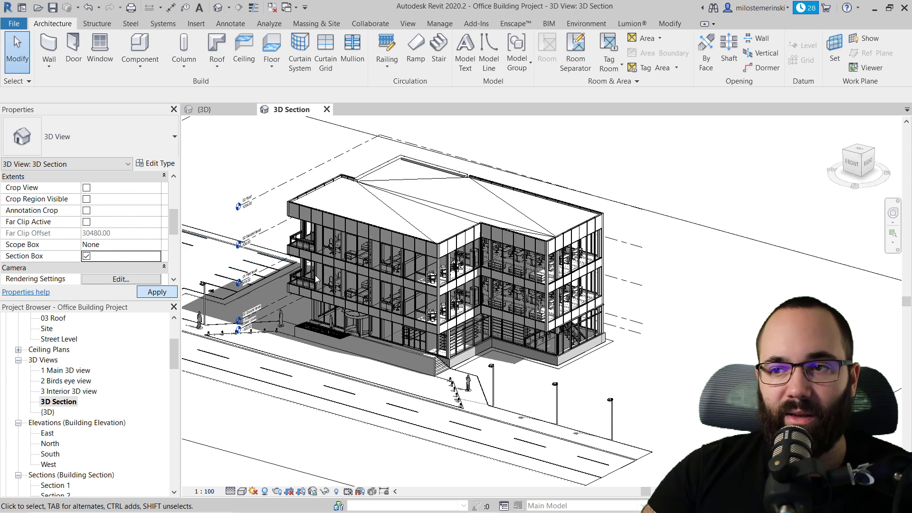
pyautogui.scroll(-6, 341, 286)
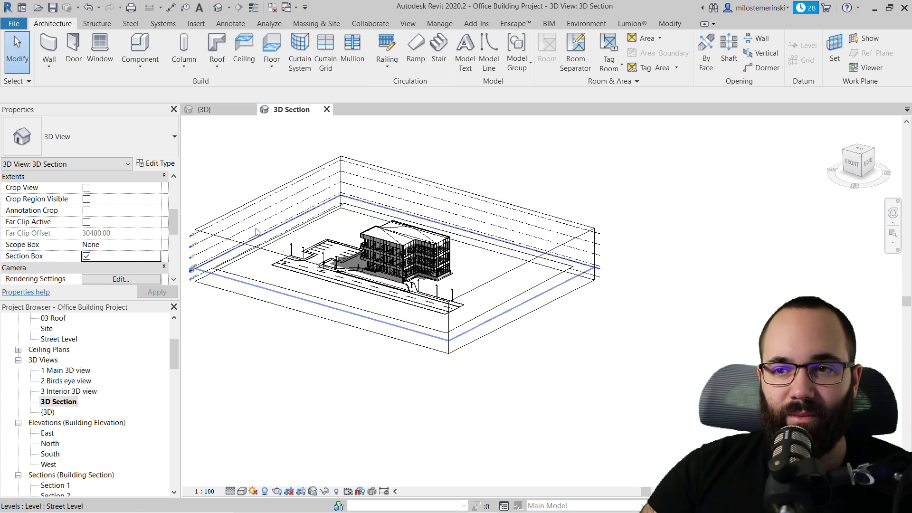
pyautogui.scroll(2, 214, 209)
pyautogui.click(202, 236)
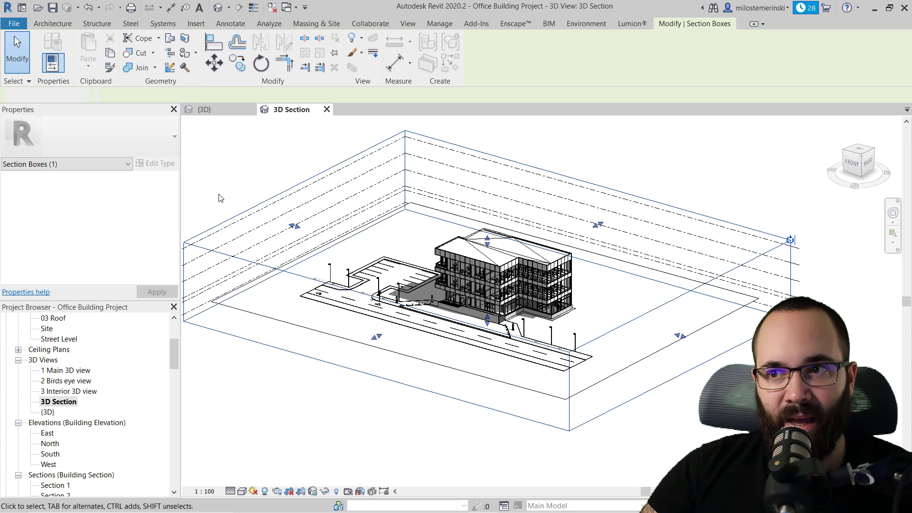
pyautogui.press('Escape')
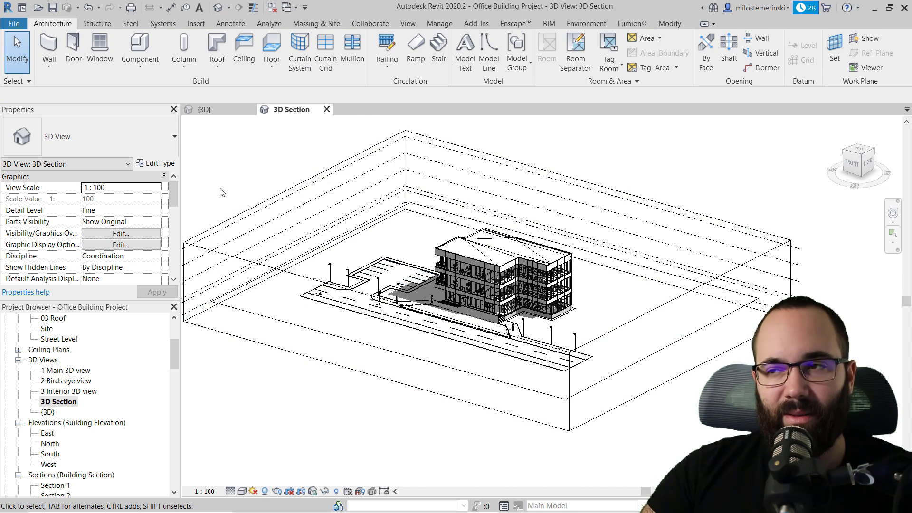
# Reveal the hidden elements in the 3D Section view to check for a hidden section box, and leave that mode.
pyautogui.click(337, 491)
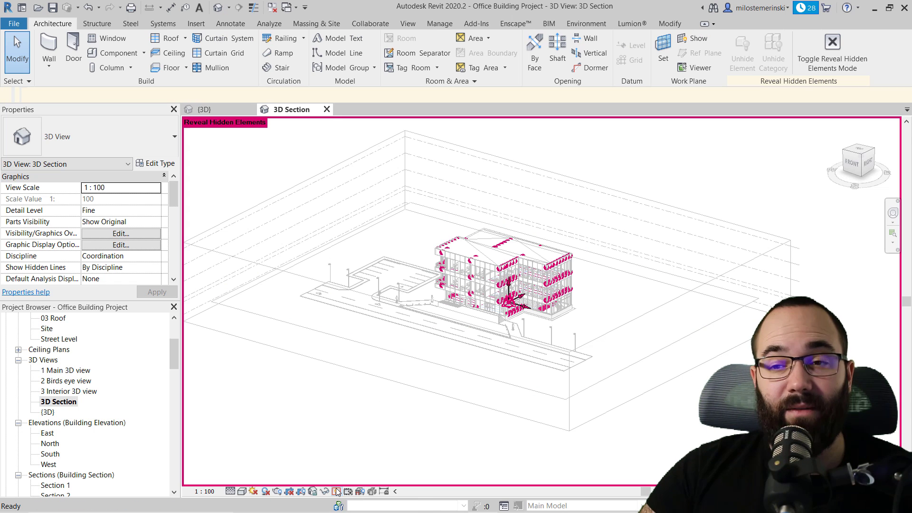
pyautogui.press('r')
pyautogui.press('h')
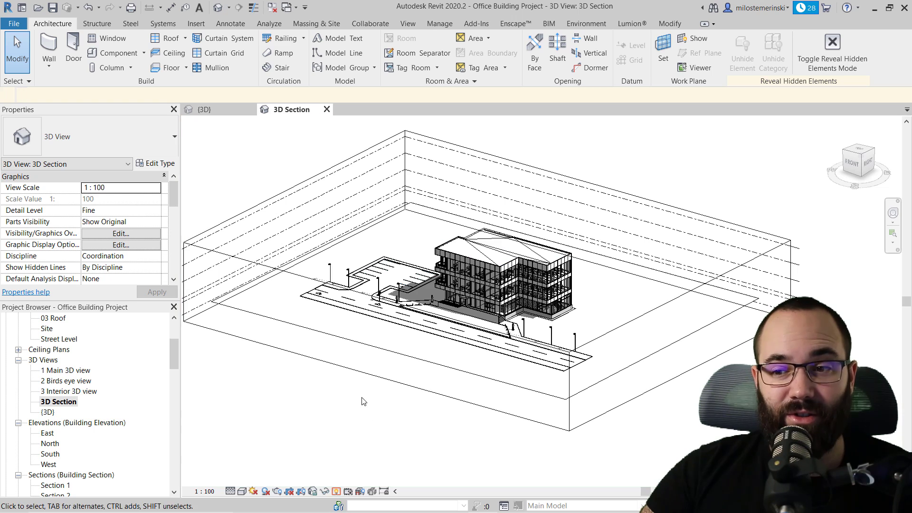
# Select the section box and pull its side faces inward so it closely surrounds the office building.
pyautogui.click(369, 376)
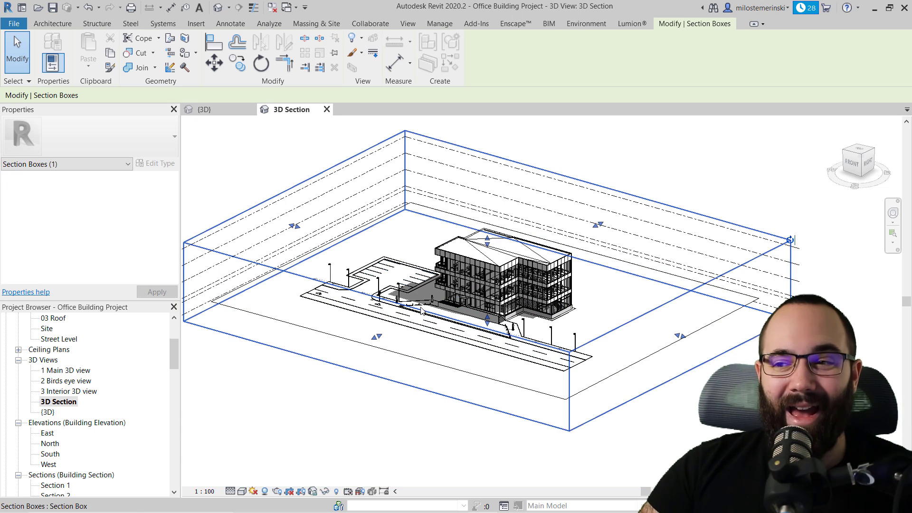
pyautogui.moveTo(300, 229); pyautogui.dragTo(449, 278)
pyautogui.moveTo(411, 384); pyautogui.dragTo(501, 320)
pyautogui.moveTo(596, 245); pyautogui.dragTo(596, 302)
pyautogui.moveTo(711, 331); pyautogui.dragTo(710, 331)
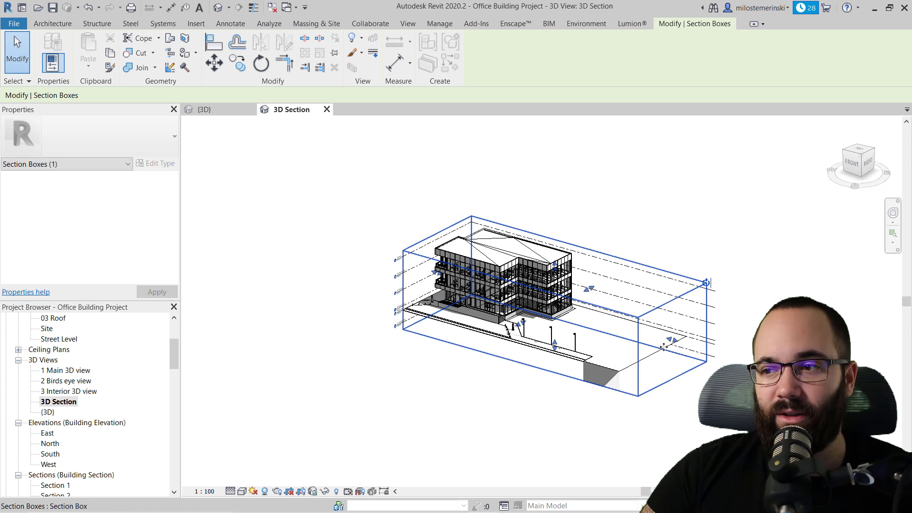
pyautogui.moveTo(553, 327); pyautogui.dragTo(549, 324)
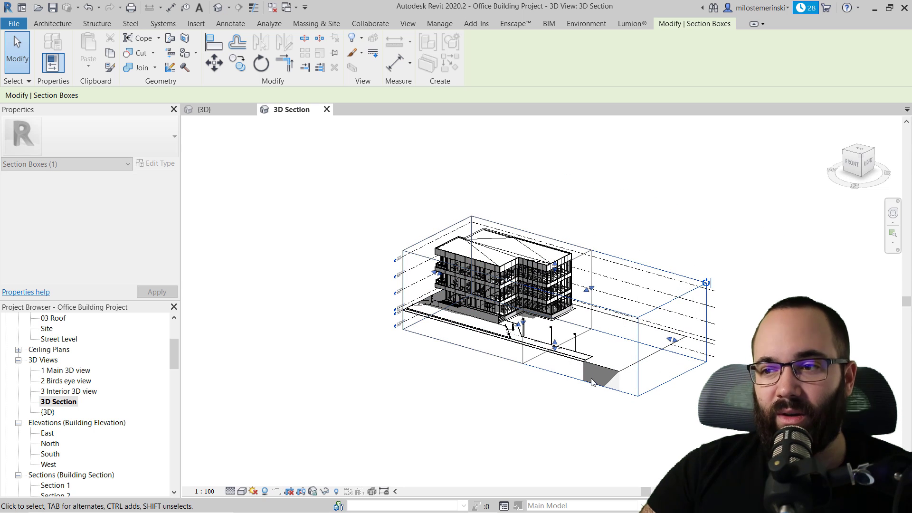
pyautogui.moveTo(590, 379); pyautogui.dragTo(596, 393)
pyautogui.scroll(5, 541, 289)
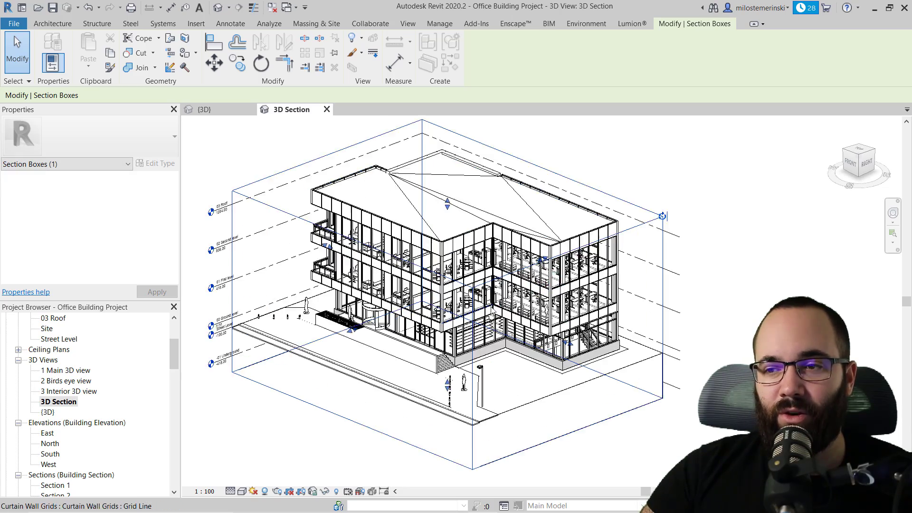
# Move the section box's two side faces into the building to leave a narrow slice across all floors.
pyautogui.scroll(2, 494, 311)
pyautogui.moveTo(494, 311)
pyautogui.keyDown('shift'); pyautogui.mouseDown(button='middle')
pyautogui.moveTo(386, 344)
pyautogui.moveTo(303, 327)
pyautogui.mouseUp(button='middle'); pyautogui.keyUp('shift')
pyautogui.moveTo(252, 288); pyautogui.dragTo(442, 299)
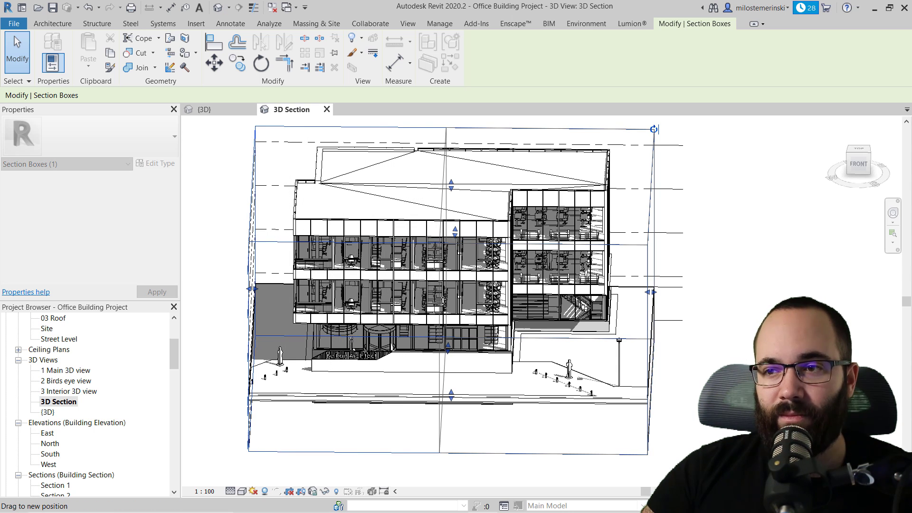
pyautogui.moveTo(404, 364); pyautogui.dragTo(405, 363)
pyautogui.keyDown('shift'); pyautogui.moveTo(405, 363); pyautogui.dragTo(402, 309, button='middle'); pyautogui.keyUp('shift')
pyautogui.moveTo(398, 305); pyautogui.dragTo(428, 318)
pyautogui.keyDown('shift'); pyautogui.moveTo(428, 319); pyautogui.dragTo(641, 332, button='middle'); pyautogui.keyUp('shift')
pyautogui.moveTo(679, 292); pyautogui.dragTo(510, 288)
pyautogui.keyDown('shift'); pyautogui.moveTo(554, 375); pyautogui.dragTo(503, 327, button='middle'); pyautogui.keyUp('shift')
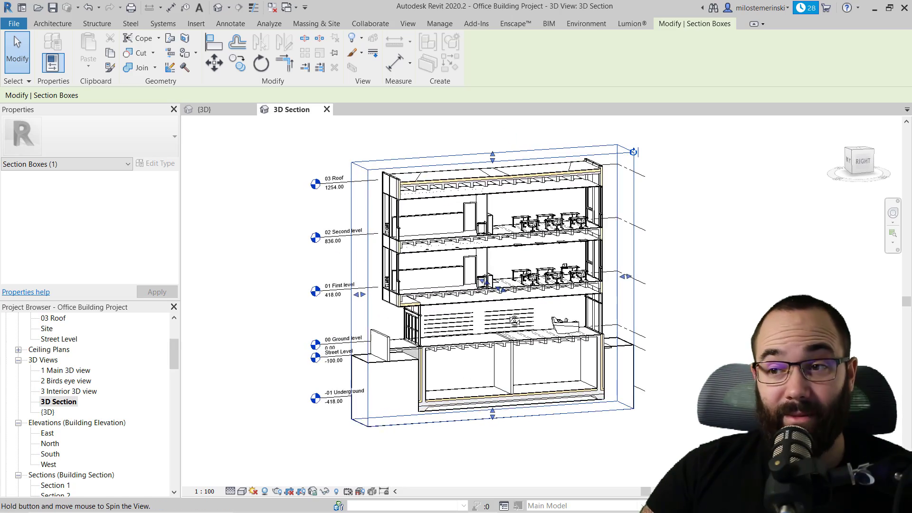
# Pull the section box's rear face forward so the slice keeps only the front facade and adjoining floors, and deselect the box.
pyautogui.scroll(4, 443, 376)
pyautogui.scroll(-2, 439, 319)
pyautogui.keyDown('shift'); pyautogui.moveTo(439, 319); pyautogui.dragTo(448, 310, button='middle'); pyautogui.keyUp('shift')
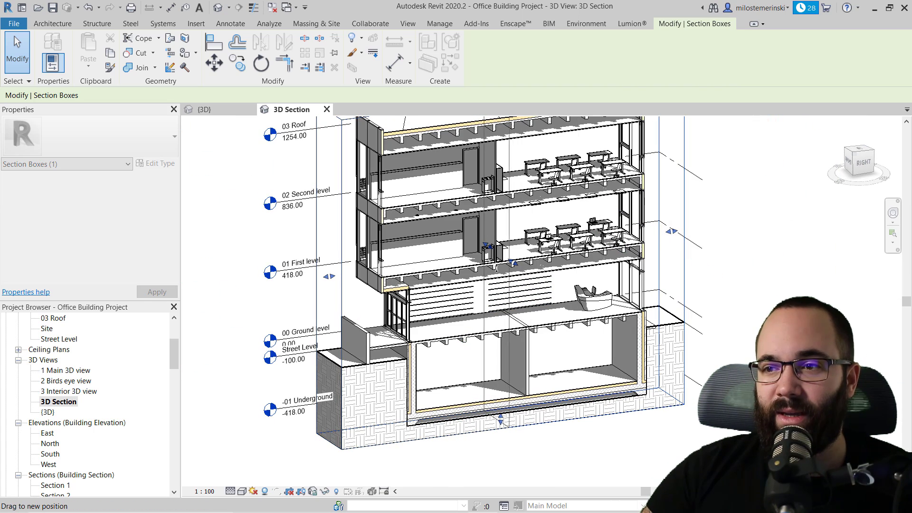
pyautogui.moveTo(671, 231); pyautogui.dragTo(473, 256)
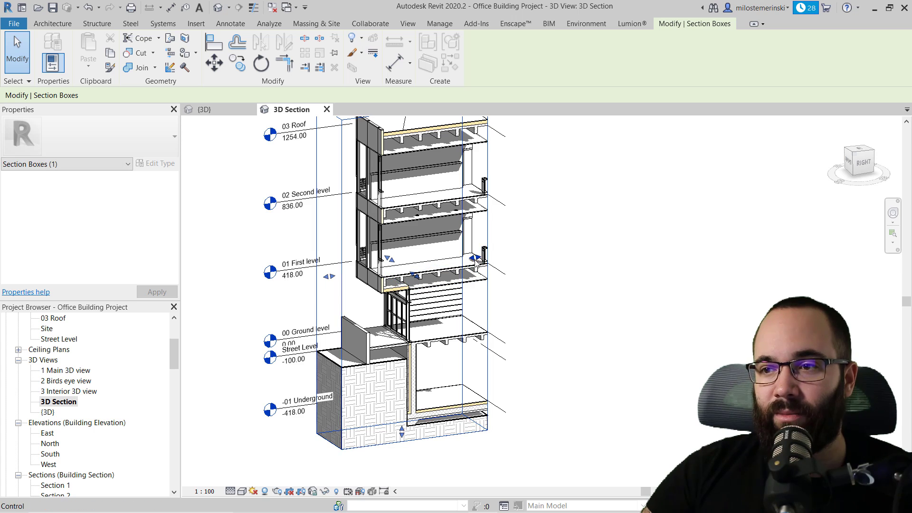
pyautogui.moveTo(546, 283)
pyautogui.keyDown('shift'); pyautogui.mouseDown(button='middle')
pyautogui.moveTo(547, 297)
pyautogui.moveTo(519, 285)
pyautogui.moveTo(512, 296)
pyautogui.moveTo(522, 304)
pyautogui.mouseUp(button='middle'); pyautogui.keyUp('shift')
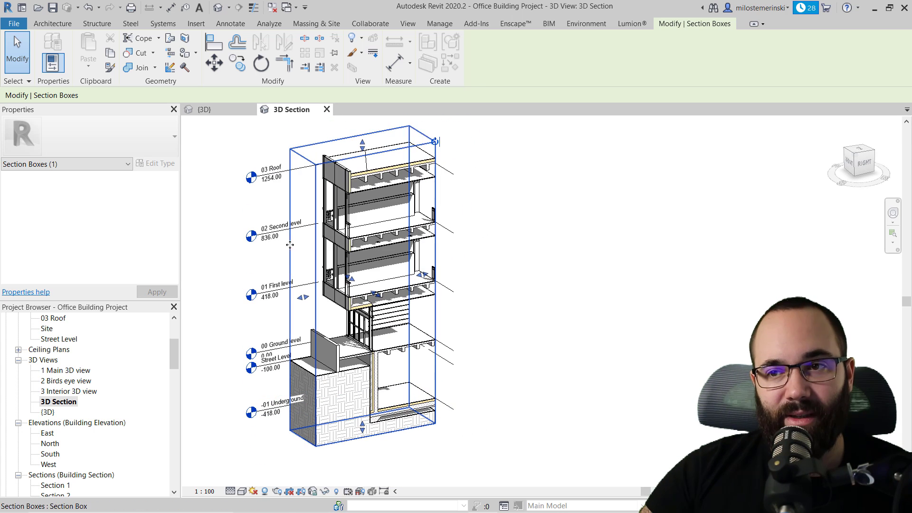
pyautogui.click(216, 208)
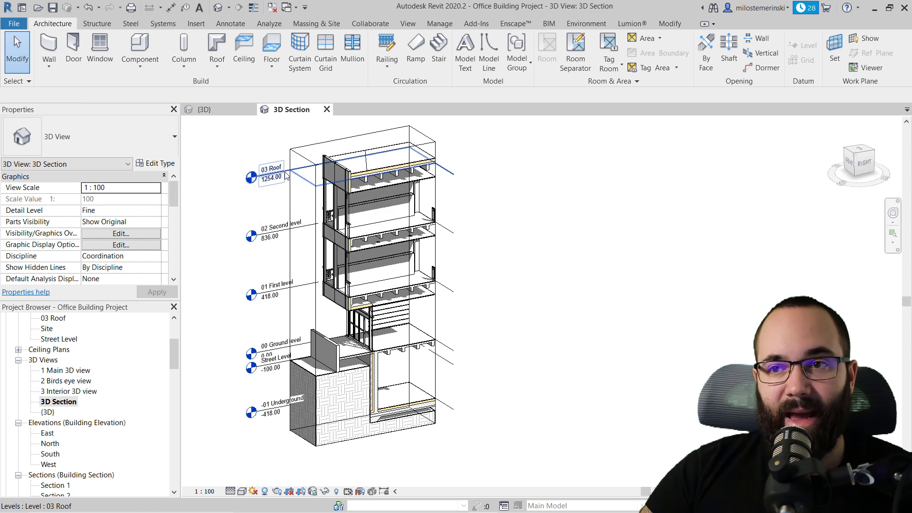
# Select the 03 Roof level and move the aligned level heads farther out from the section box.
pyautogui.click(258, 182)
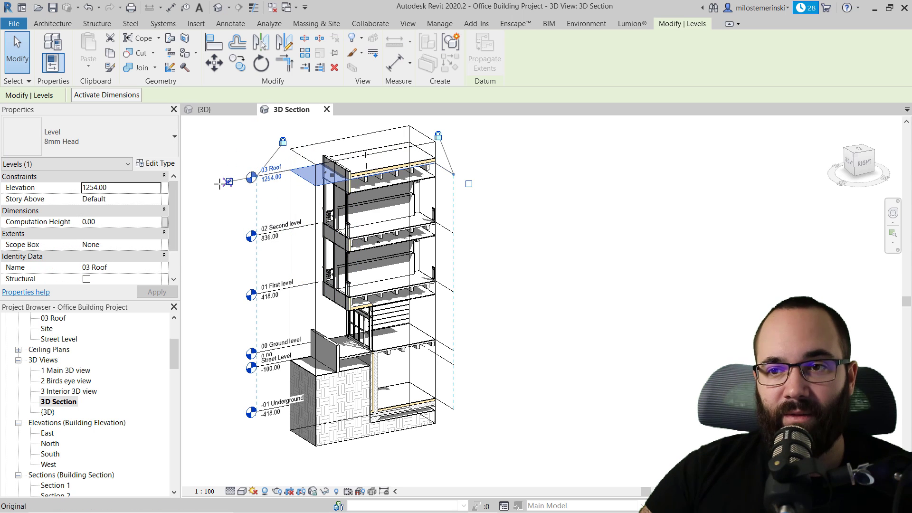
pyautogui.moveTo(219, 183); pyautogui.dragTo(214, 189)
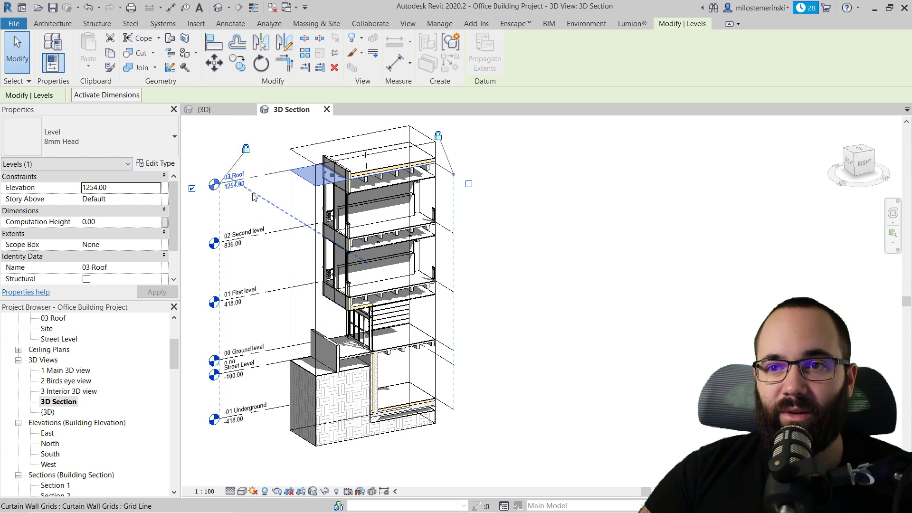
pyautogui.moveTo(220, 185); pyautogui.dragTo(224, 153)
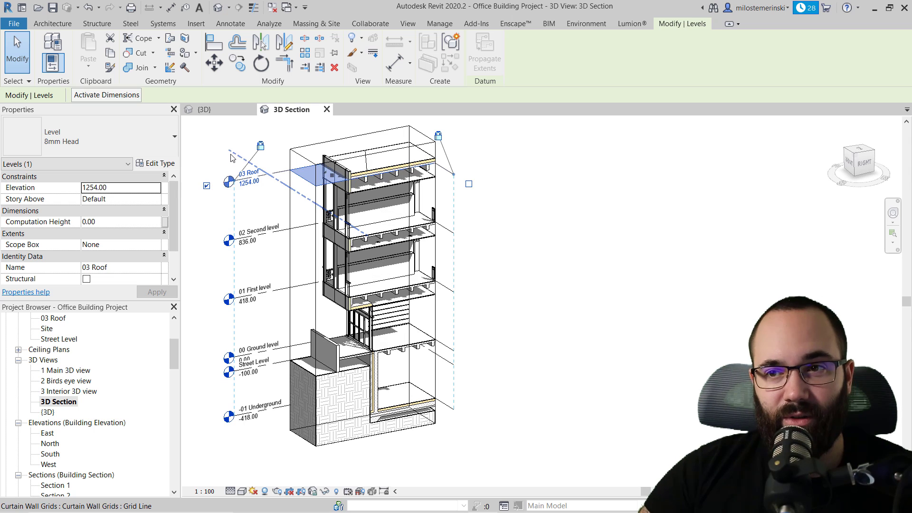
pyautogui.click(220, 155)
pyautogui.click(200, 151)
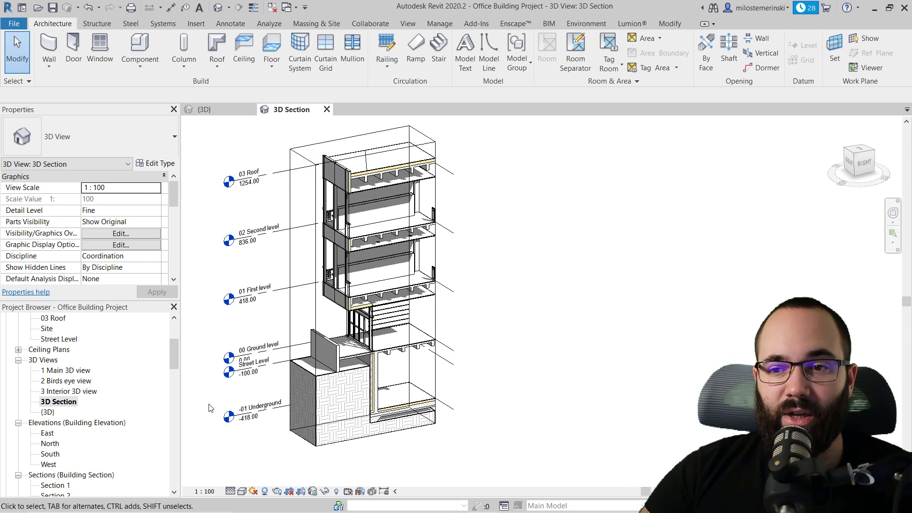
pyautogui.moveTo(197, 149); pyautogui.dragTo(204, 156, button='middle')
pyautogui.moveTo(262, 457); pyautogui.dragTo(227, 185)
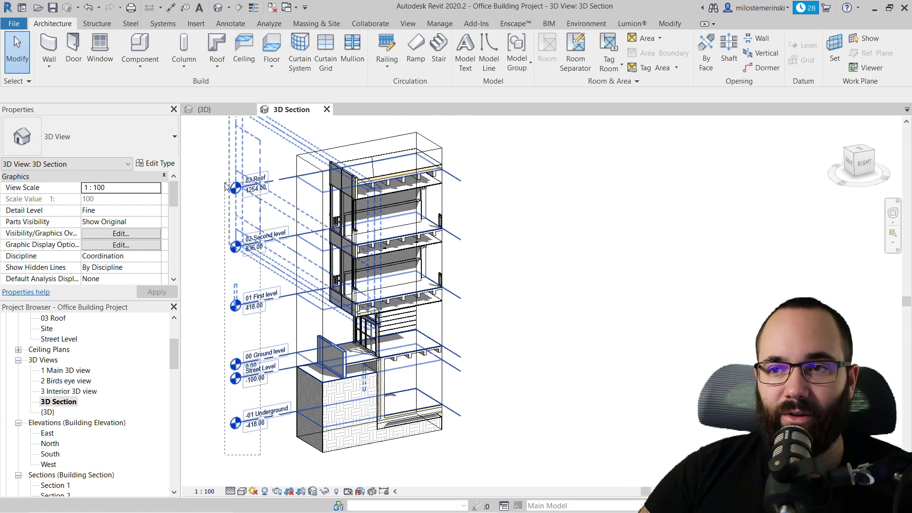
pyautogui.press('Escape')
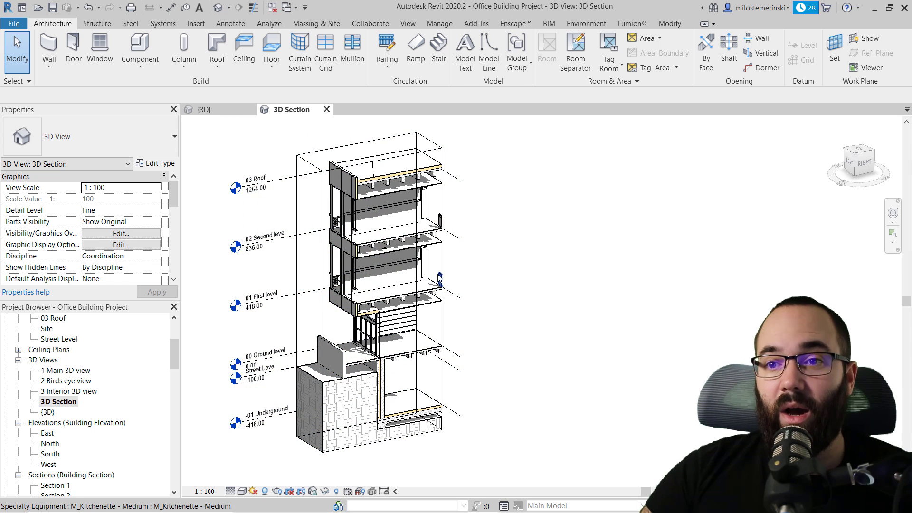
# Open the floor plan view 01 First level - Detail and Annotation.
pyautogui.scroll(2, 370, 271)
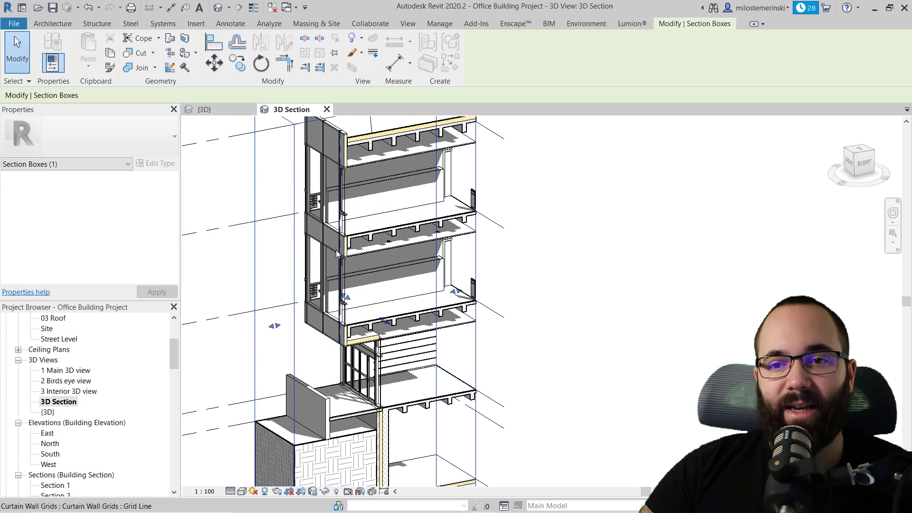
pyautogui.scroll(2, 88, 368)
pyautogui.scroll(1, 86, 369)
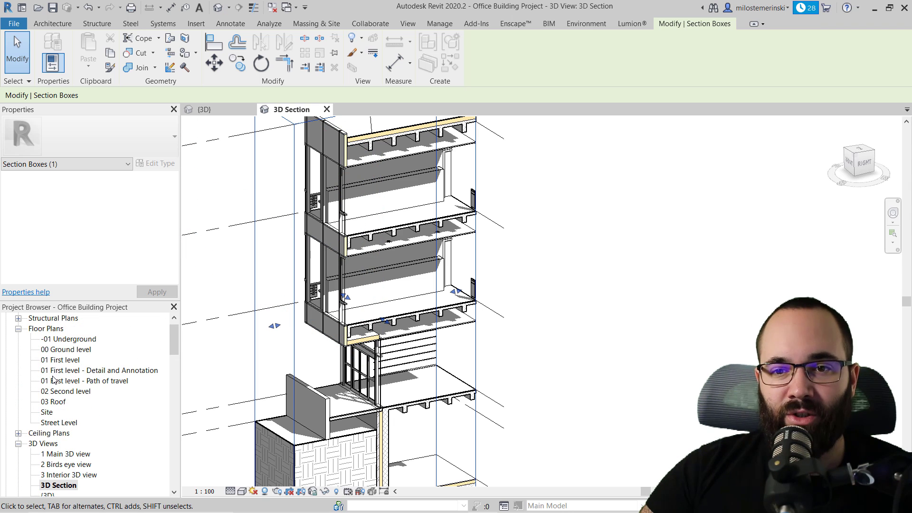
pyautogui.click(61, 371)
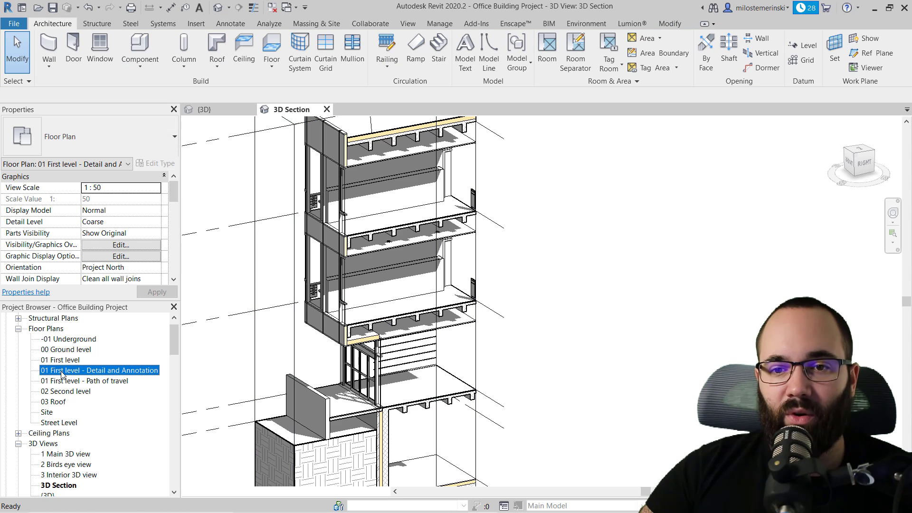
pyautogui.doubleClick(122, 373)
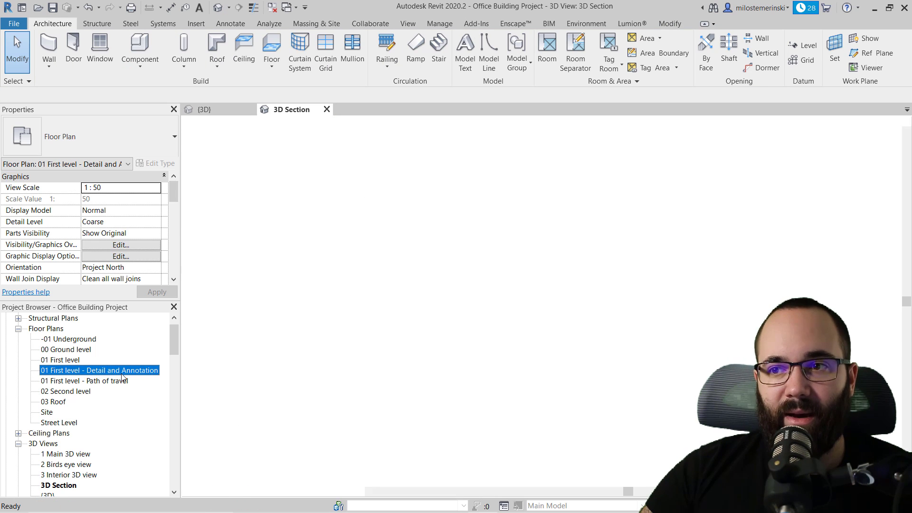
# Examine where the section box cuts through Office 3 and the Cafeteria in the plan, and deselect the box.
pyautogui.scroll(5, 570, 332)
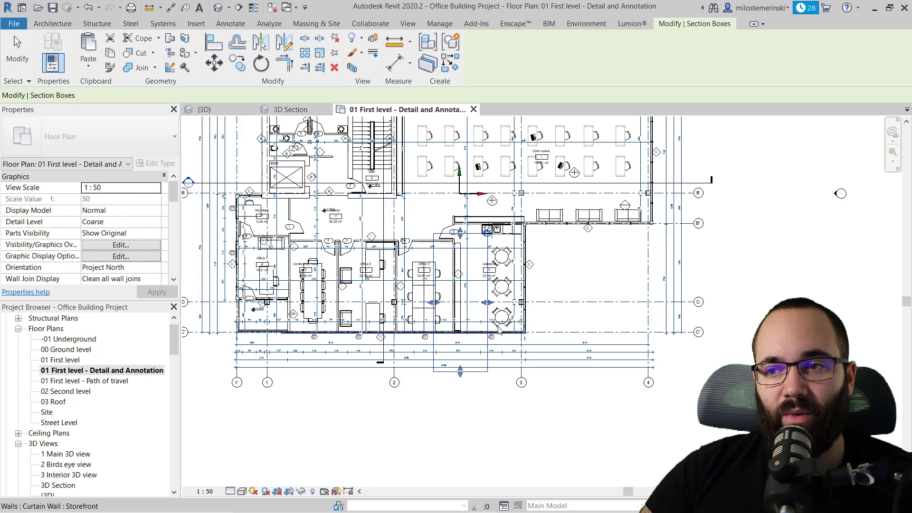
pyautogui.scroll(2, 463, 265)
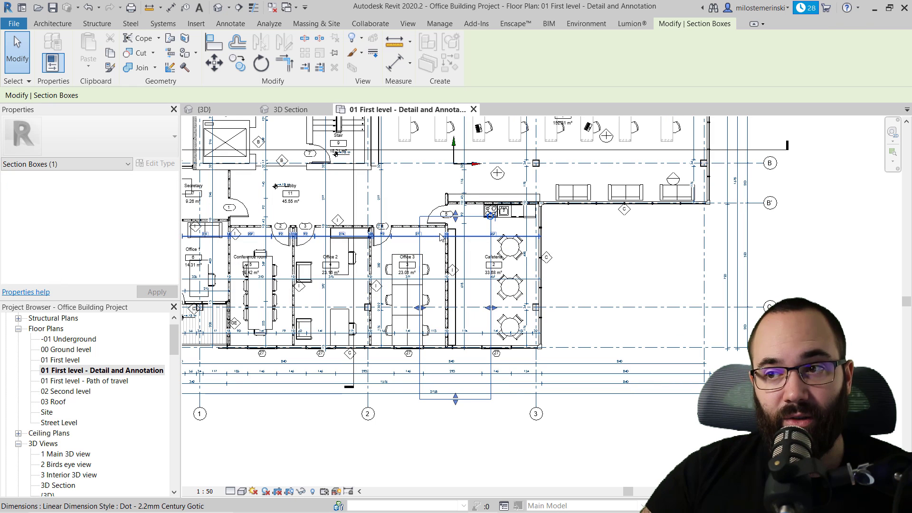
pyautogui.scroll(2, 511, 245)
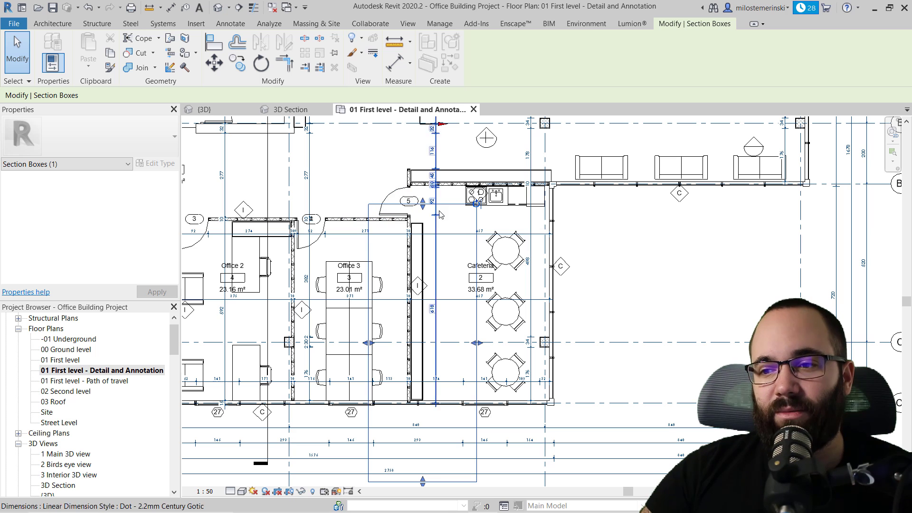
pyautogui.scroll(2, 475, 451)
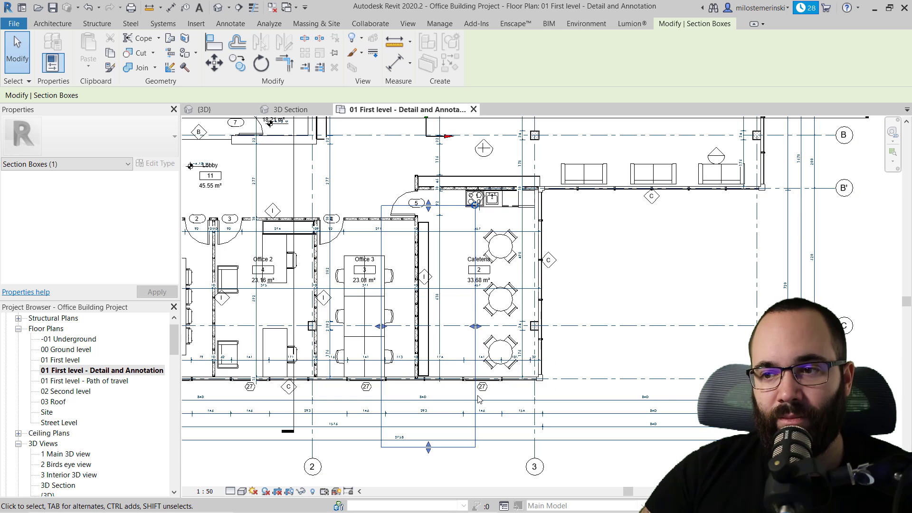
pyautogui.scroll(2, 466, 381)
pyautogui.scroll(-1, 472, 383)
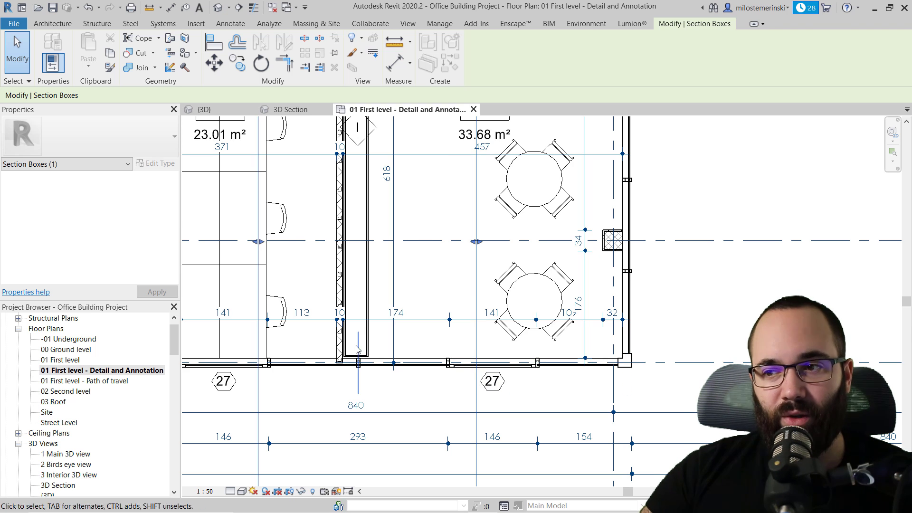
pyautogui.scroll(-2, 387, 370)
pyautogui.press('Escape')
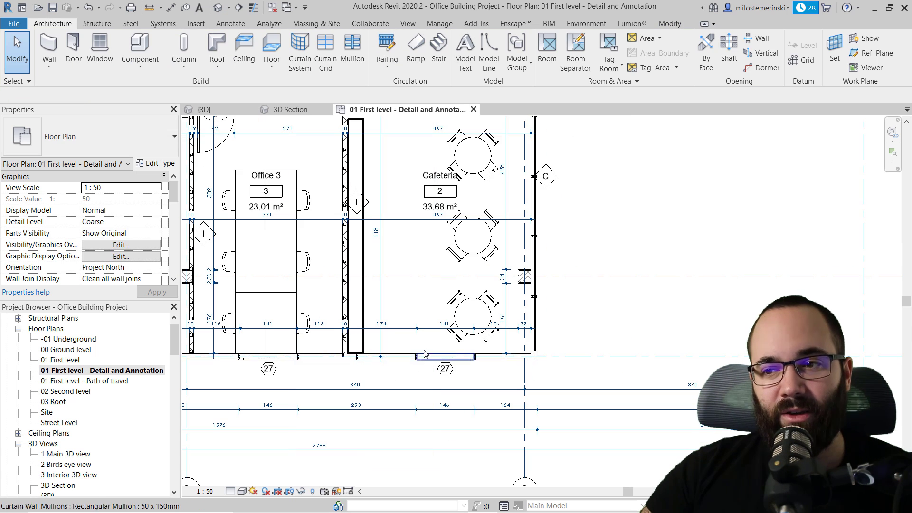
# Draw a vertical reference plane through the Cafeteria and across the kitchenette wall, and extend its lower end past the exterior dimension lines.
pyautogui.click(871, 53)
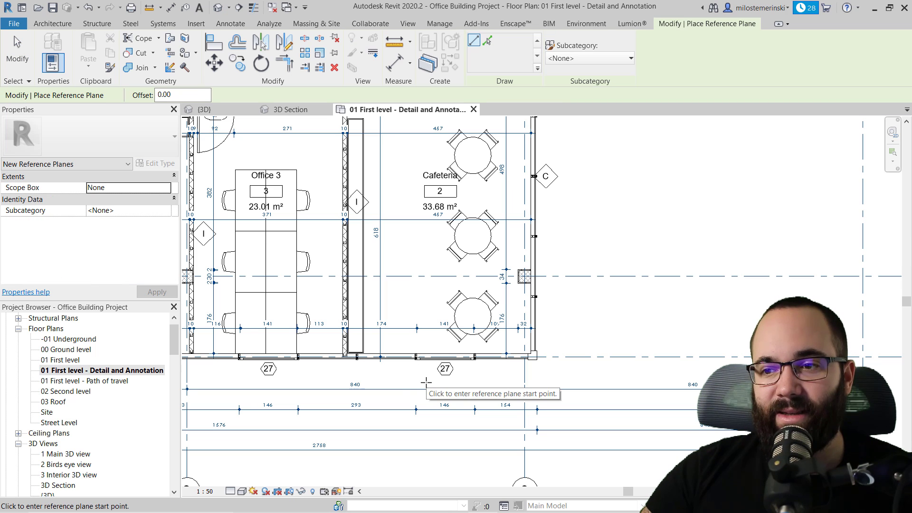
pyautogui.scroll(-4, 421, 300)
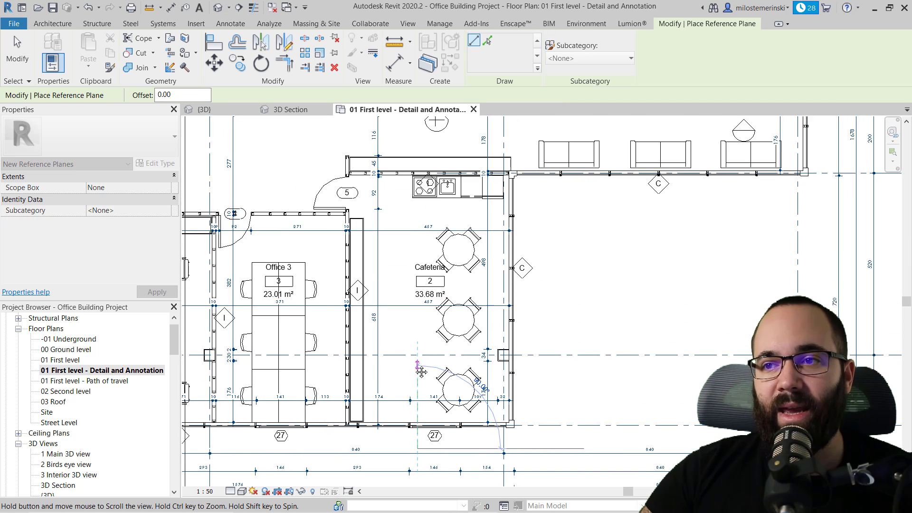
pyautogui.click(415, 166)
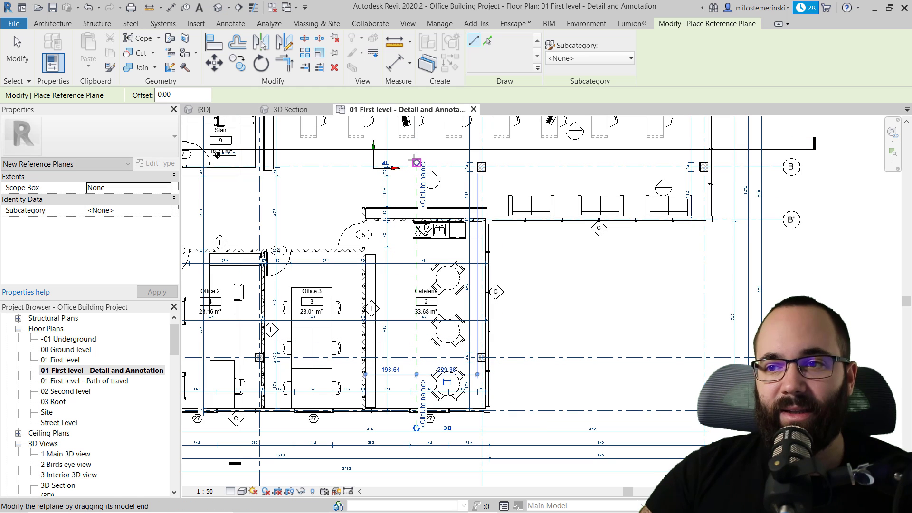
pyautogui.press('Escape')
pyautogui.press('Escape')
pyautogui.click(416, 313)
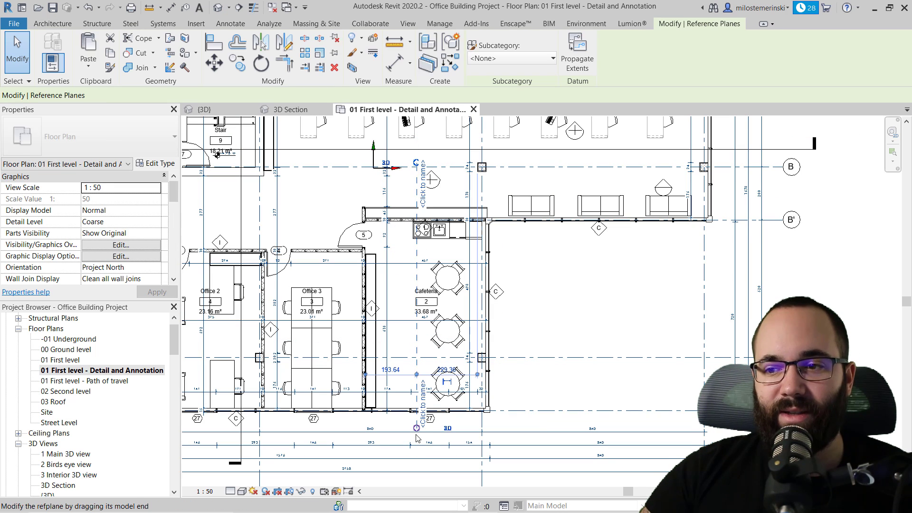
pyautogui.press('Escape')
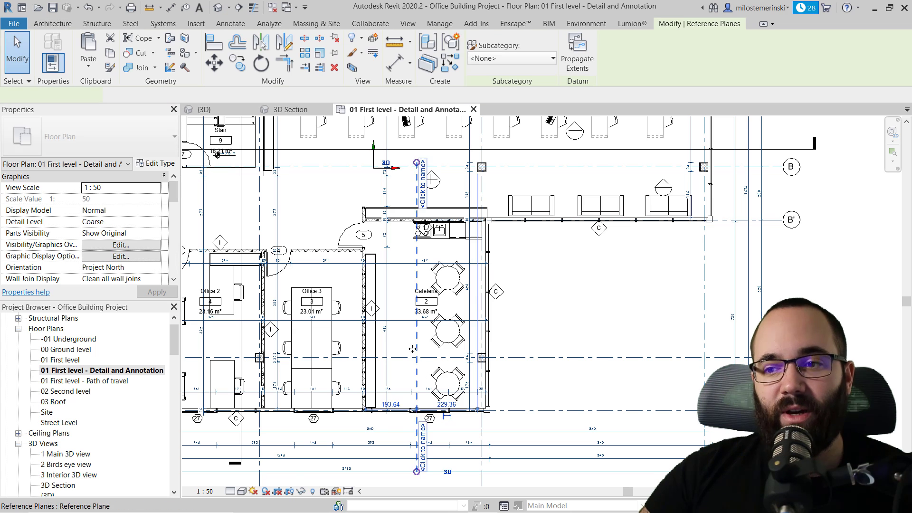
# Name the new reference plane Ref. Text.
pyautogui.scroll(-2, 394, 332)
pyautogui.moveTo(410, 349); pyautogui.dragTo(394, 332, button='middle')
pyautogui.scroll(1, 394, 332)
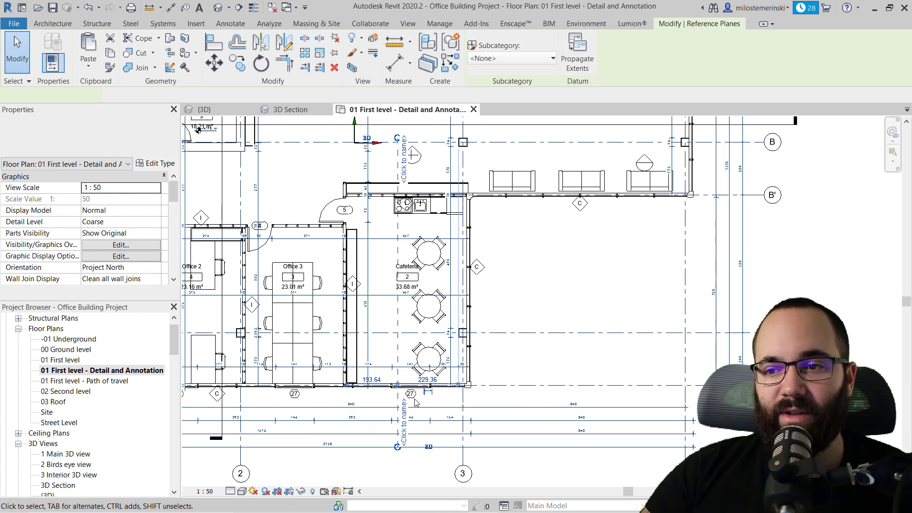
pyautogui.click(410, 429)
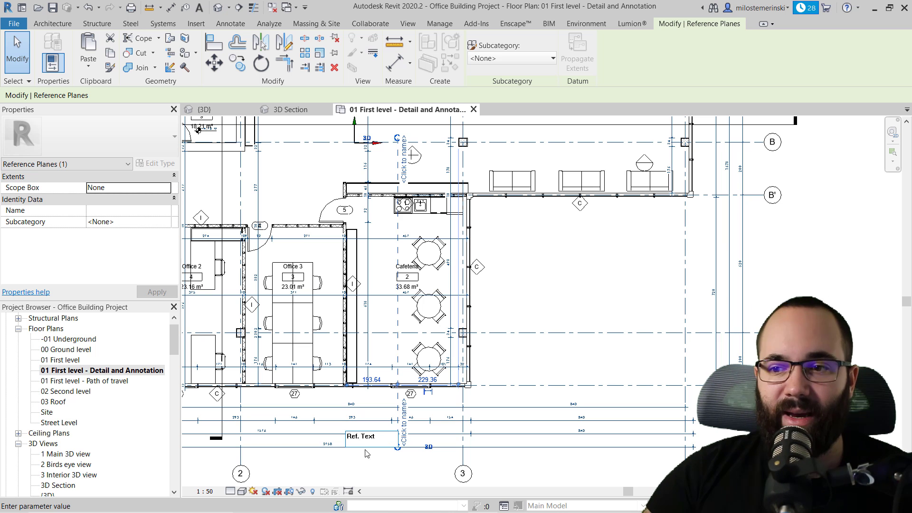
pyautogui.press('Return')
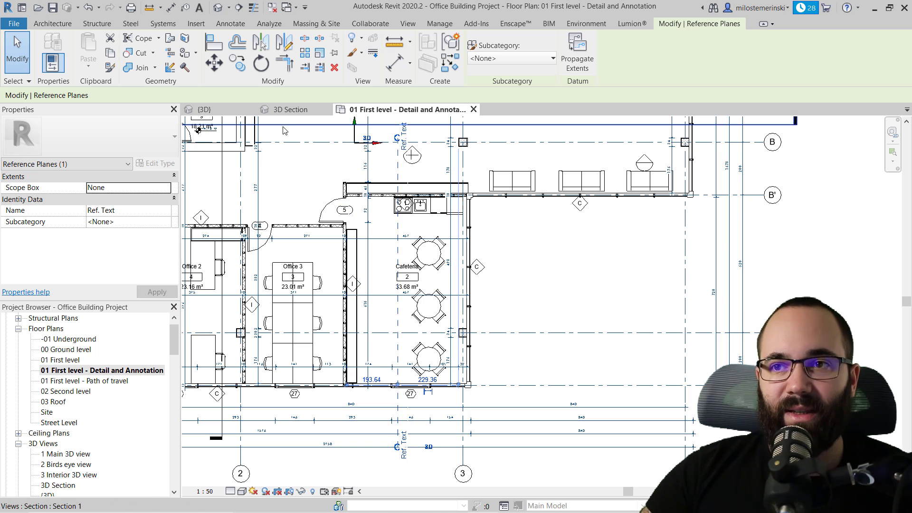
# Return to the 3D Section view and select the desk groups cut by the section on the second level.
pyautogui.click(290, 110)
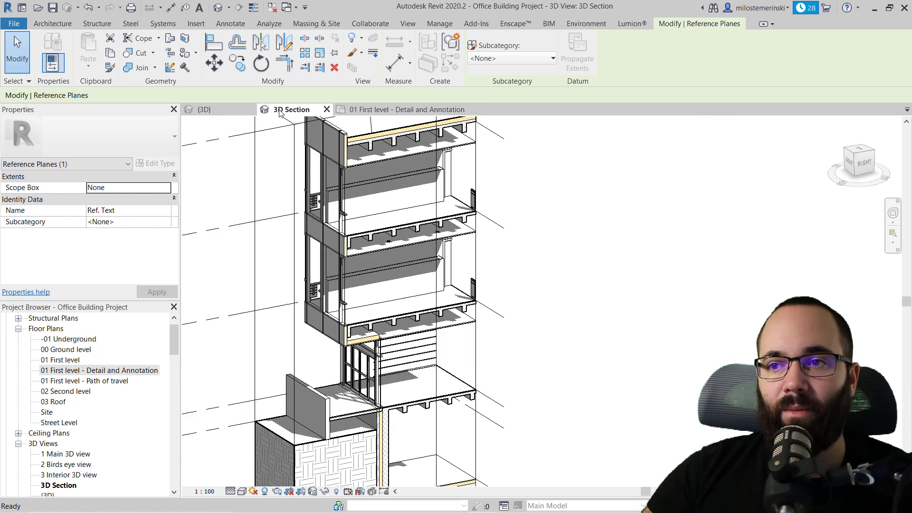
pyautogui.scroll(3, 340, 224)
pyautogui.moveTo(340, 225)
pyautogui.keyDown('shift'); pyautogui.mouseDown(button='middle')
pyautogui.moveTo(614, 274)
pyautogui.moveTo(537, 271)
pyautogui.mouseUp(button='middle'); pyautogui.keyUp('shift')
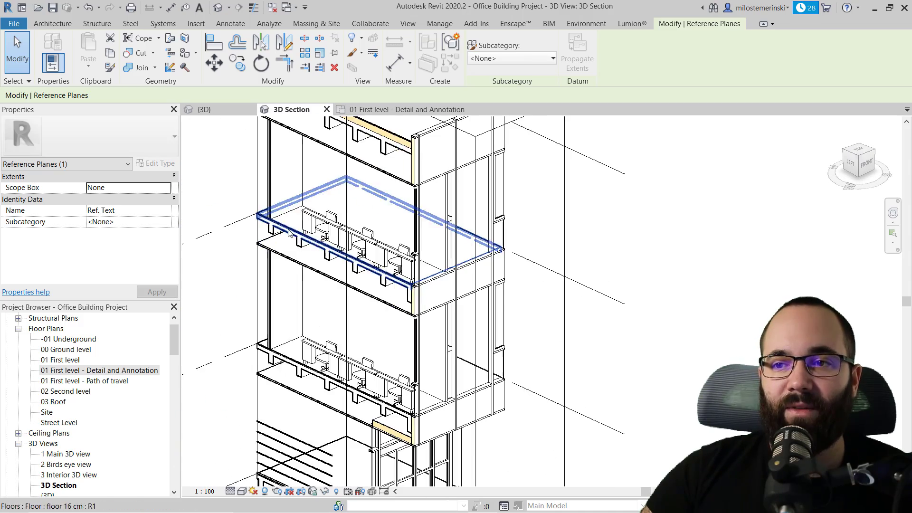
pyautogui.keyDown('ctrl'); pyautogui.click(327, 228); pyautogui.keyUp('ctrl')
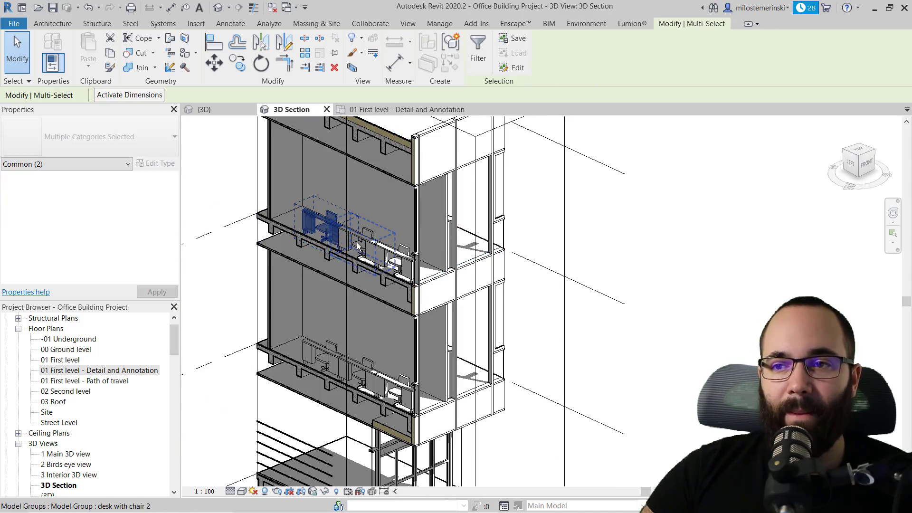
pyautogui.keyDown('ctrl'); pyautogui.click(354, 237); pyautogui.keyUp('ctrl')
pyautogui.keyDown('ctrl'); pyautogui.click(375, 250); pyautogui.keyUp('ctrl')
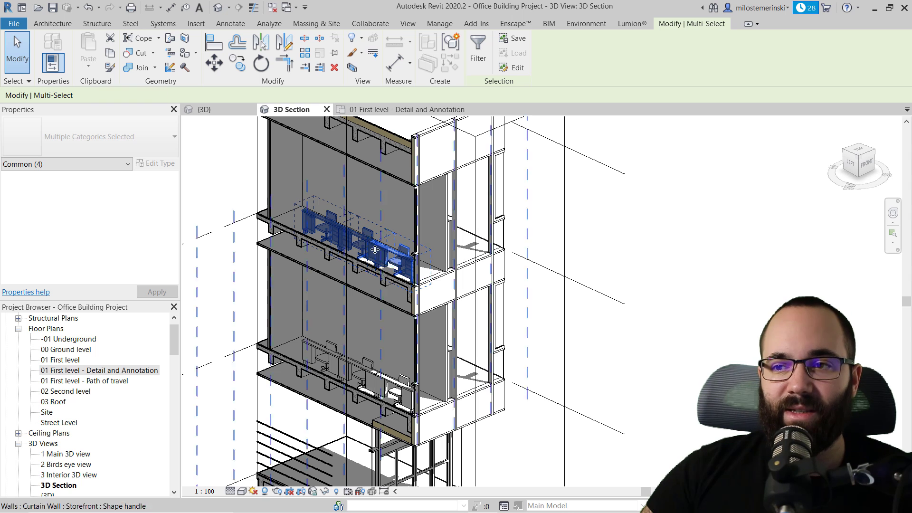
# Add the first-level desk groups and the horizontal slats on the ground level to the selection.
pyautogui.keyDown('ctrl'); pyautogui.click(306, 365); pyautogui.keyUp('ctrl')
pyautogui.keyDown('ctrl'); pyautogui.click(362, 371); pyautogui.keyUp('ctrl')
pyautogui.keyDown('ctrl'); pyautogui.click(405, 384); pyautogui.keyUp('ctrl')
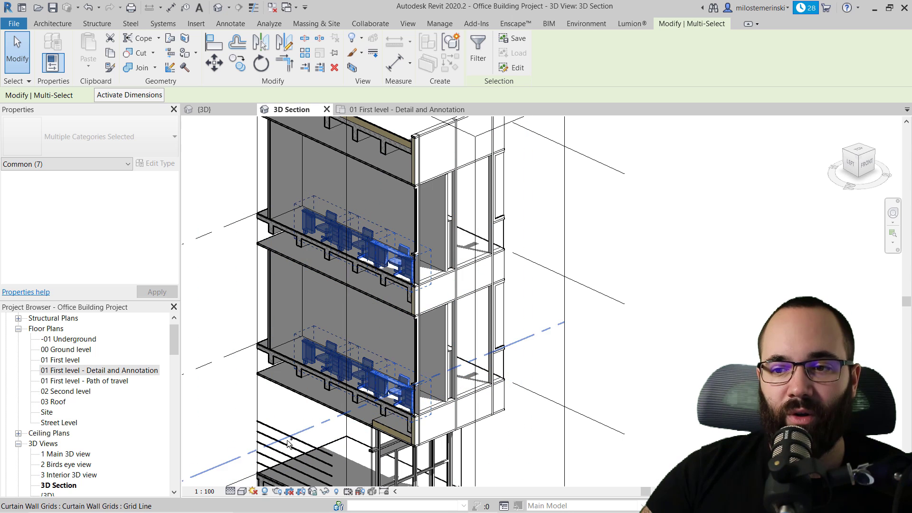
pyautogui.keyDown('ctrl'); pyautogui.click(292, 446); pyautogui.keyUp('ctrl')
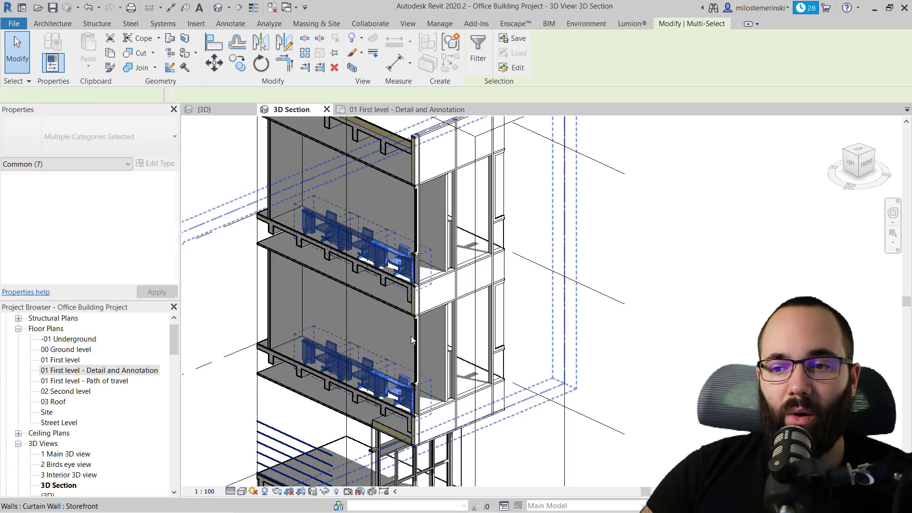
# Add the kitchenette units on the first and second levels to the selection.
pyautogui.scroll(-3, 411, 336)
pyautogui.keyDown('shift'); pyautogui.moveTo(456, 316); pyautogui.dragTo(432, 295, button='middle'); pyautogui.keyUp('shift')
pyautogui.scroll(3, 432, 297)
pyautogui.keyDown('ctrl'); pyautogui.click(476, 254); pyautogui.keyUp('ctrl')
pyautogui.keyDown('ctrl'); pyautogui.click(469, 374); pyautogui.keyUp('ctrl')
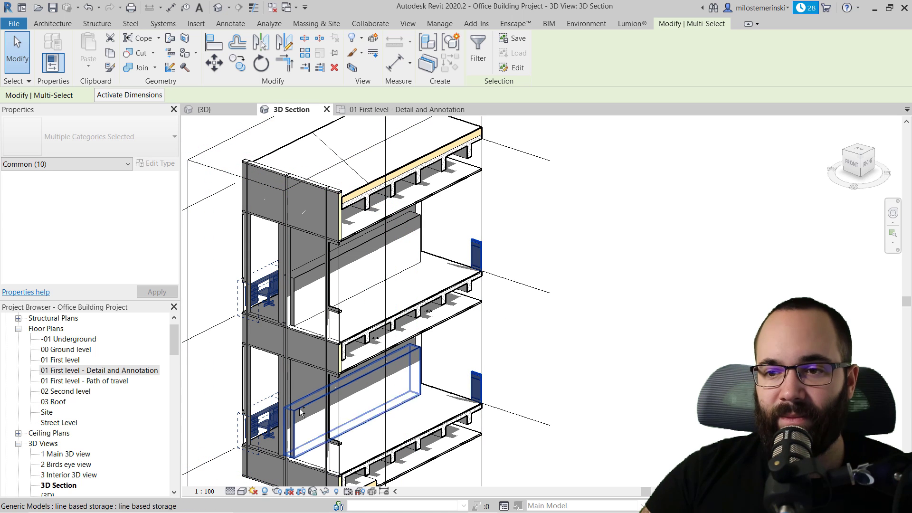
# Add the line-based storage units and the doors on both office levels to the selection, and hide all selected categories in the view.
pyautogui.keyDown('ctrl'); pyautogui.click(312, 411); pyautogui.keyUp('ctrl')
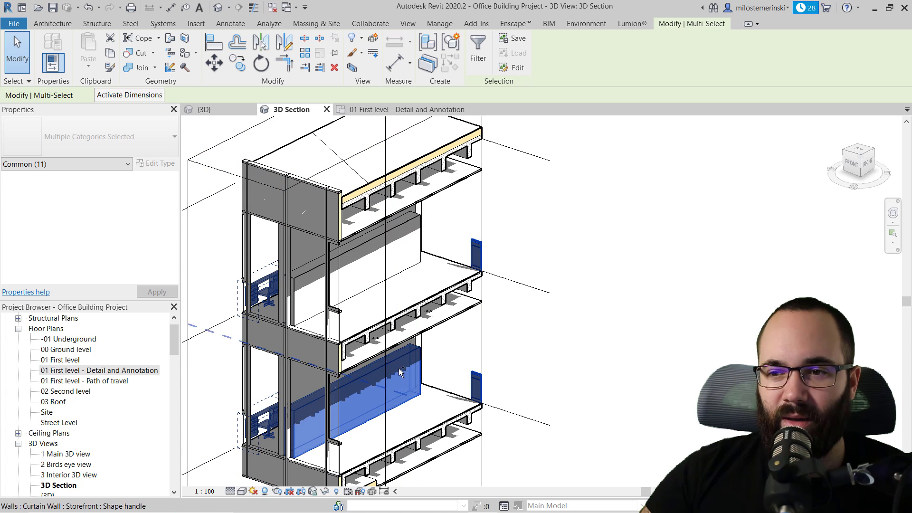
pyautogui.keyDown('ctrl'); pyautogui.click(368, 246); pyautogui.keyUp('ctrl')
pyautogui.moveTo(368, 246)
pyautogui.keyDown('shift'); pyautogui.mouseDown(button='middle')
pyautogui.moveTo(416, 233)
pyautogui.moveTo(373, 234)
pyautogui.moveTo(409, 213)
pyautogui.moveTo(417, 264)
pyautogui.moveTo(373, 246)
pyautogui.mouseUp(button='middle'); pyautogui.keyUp('shift')
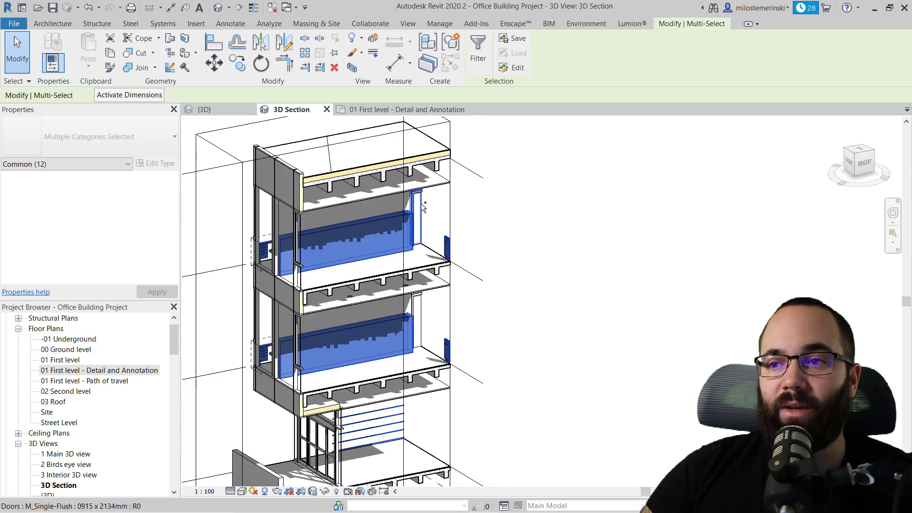
pyautogui.keyDown('ctrl'); pyautogui.click(440, 233); pyautogui.keyUp('ctrl')
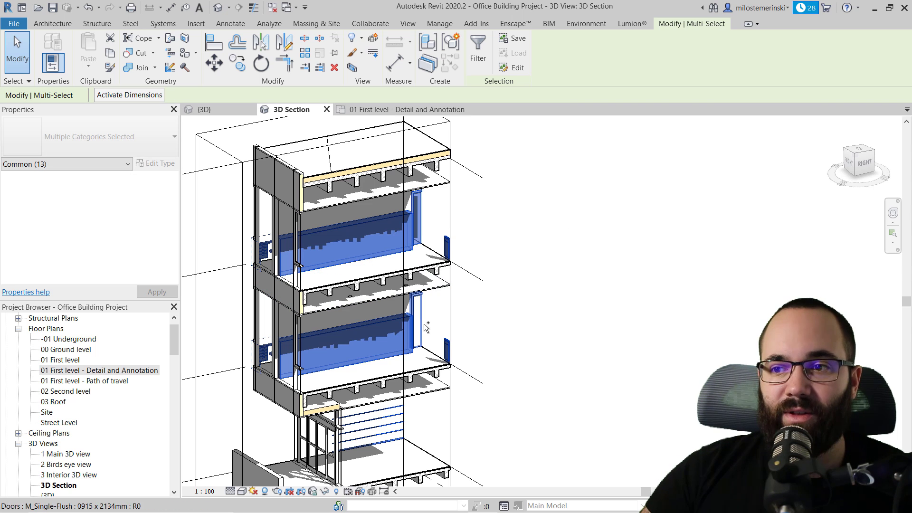
pyautogui.keyDown('ctrl'); pyautogui.click(425, 323); pyautogui.keyUp('ctrl')
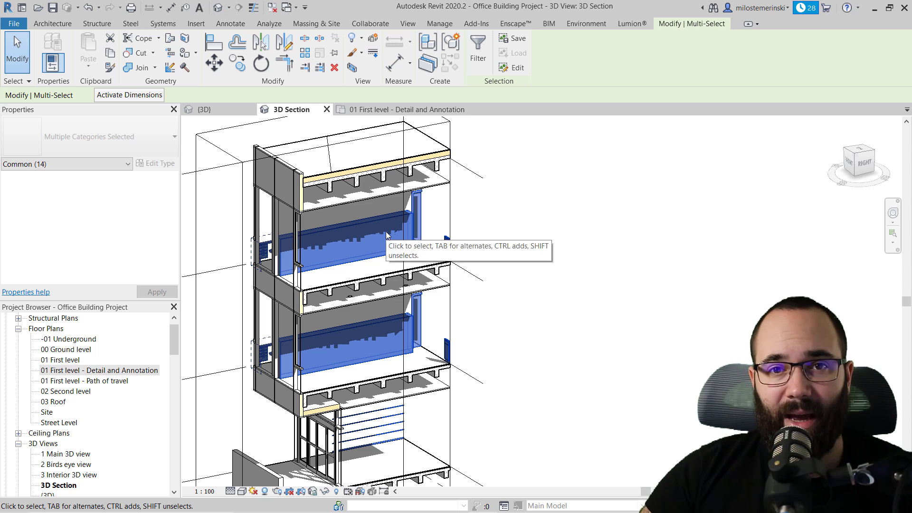
pyautogui.click(364, 39)
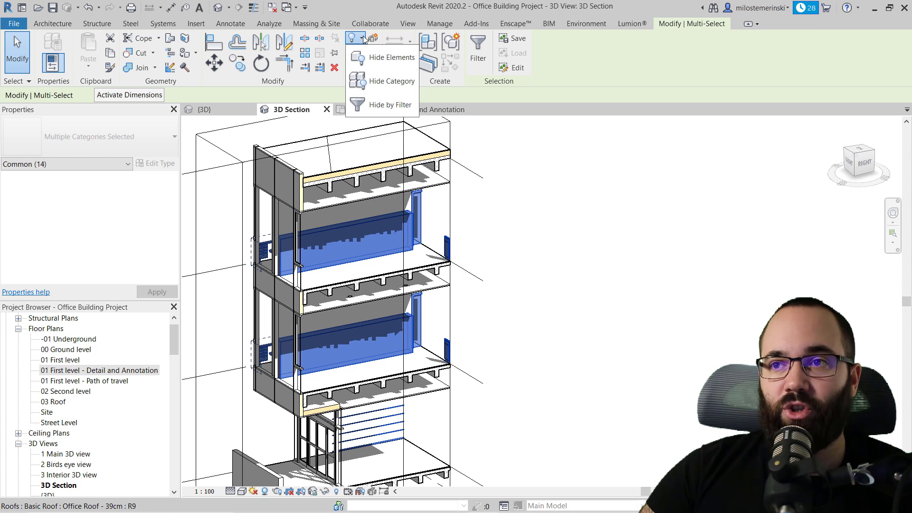
pyautogui.click(391, 80)
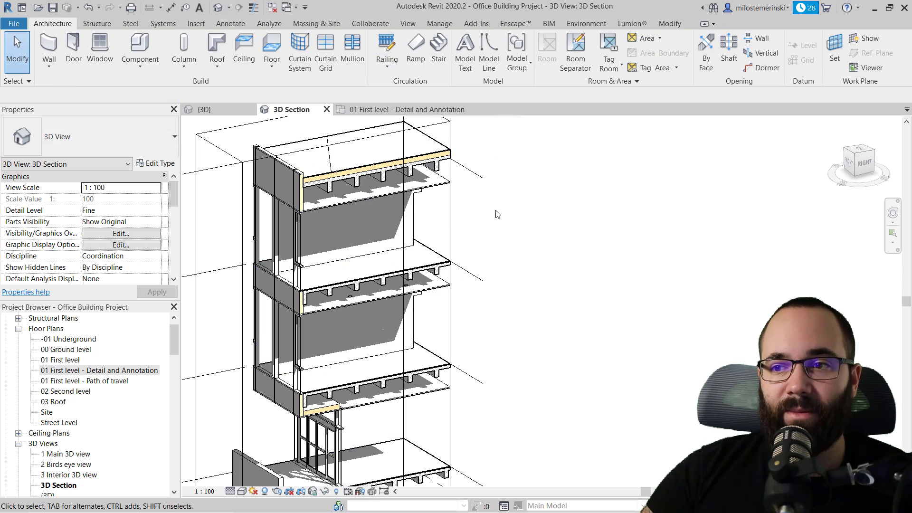
# Select the section box and hide it as an element in the 3D Section view.
pyautogui.keyDown('shift'); pyautogui.moveTo(527, 287); pyautogui.dragTo(440, 216, button='middle'); pyautogui.keyUp('shift')
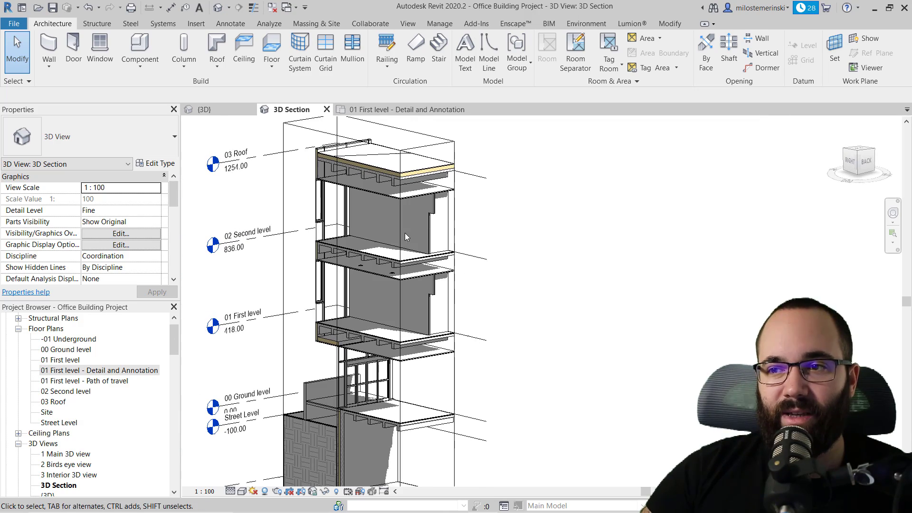
pyautogui.moveTo(444, 258)
pyautogui.keyDown('shift'); pyautogui.mouseDown(button='middle')
pyautogui.moveTo(574, 309)
pyautogui.moveTo(494, 280)
pyautogui.mouseUp(button='middle'); pyautogui.keyUp('shift')
pyautogui.moveTo(378, 215)
pyautogui.keyDown('shift'); pyautogui.mouseDown(button='middle')
pyautogui.moveTo(498, 305)
pyautogui.moveTo(452, 285)
pyautogui.moveTo(469, 293)
pyautogui.moveTo(481, 280)
pyautogui.moveTo(505, 295)
pyautogui.moveTo(479, 277)
pyautogui.mouseUp(button='middle'); pyautogui.keyUp('shift')
pyautogui.scroll(-1, 474, 301)
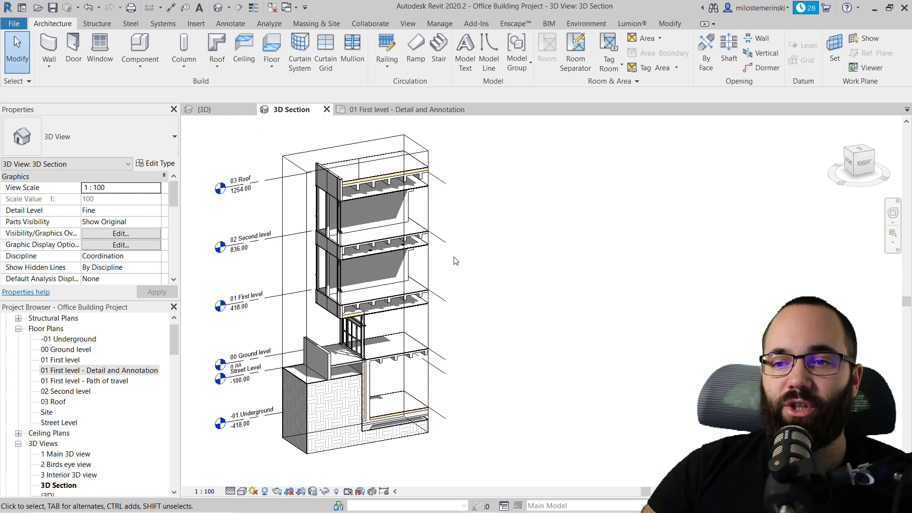
pyautogui.moveTo(468, 327); pyautogui.dragTo(468, 328, button='middle')
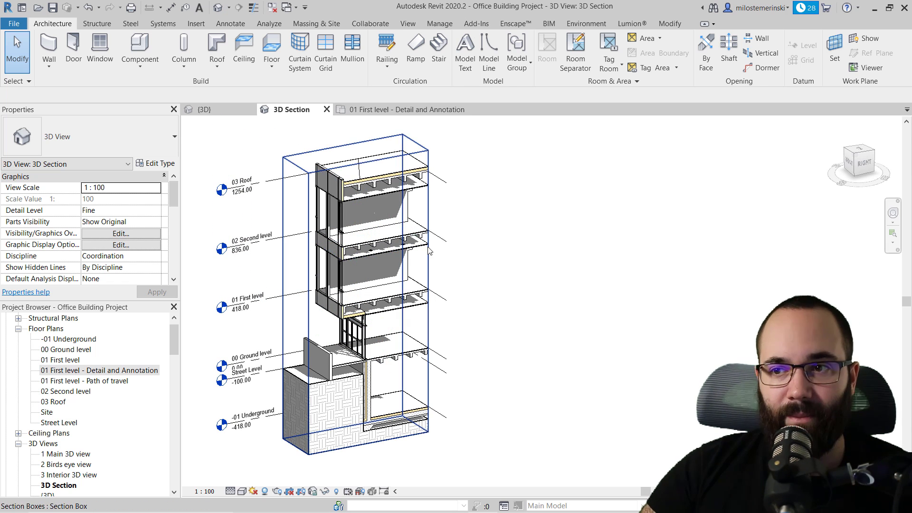
pyautogui.click(284, 295)
pyautogui.click(361, 38)
pyautogui.click(363, 56)
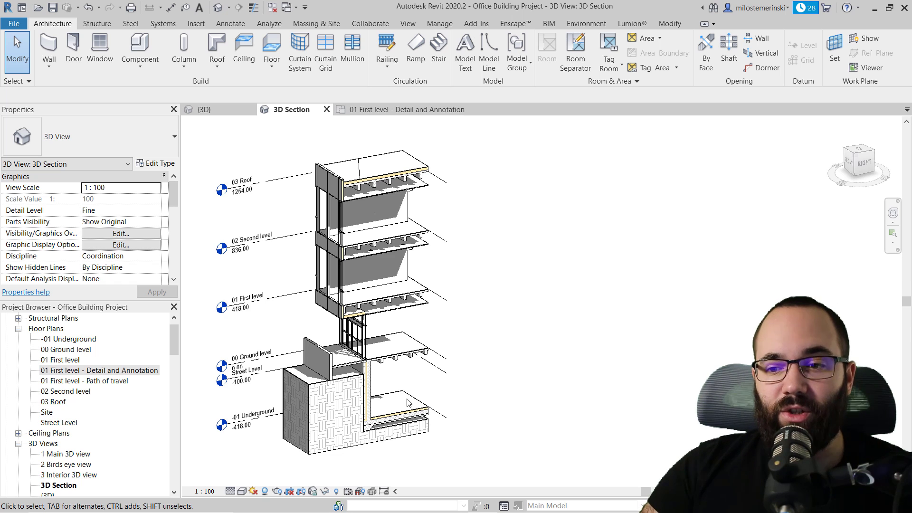
# Save the current orientation of the 3D Section view and lock it.
pyautogui.click(314, 494)
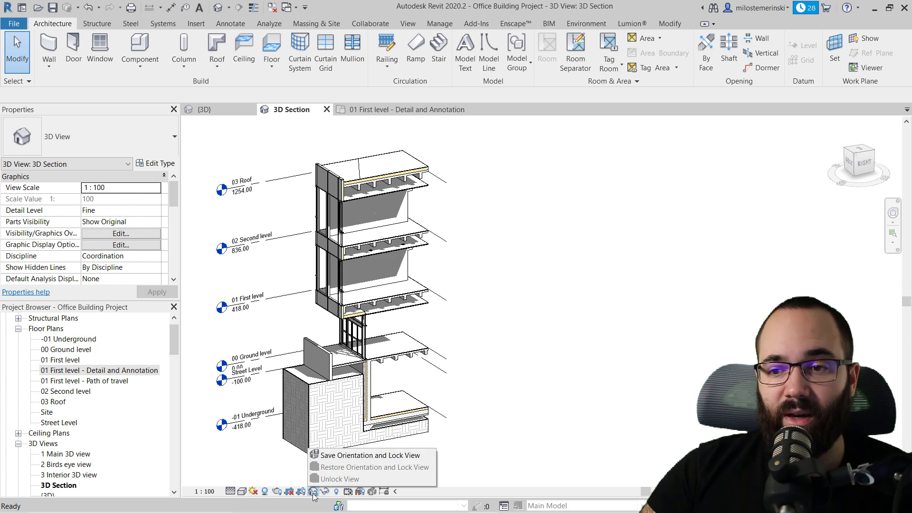
pyautogui.click(327, 457)
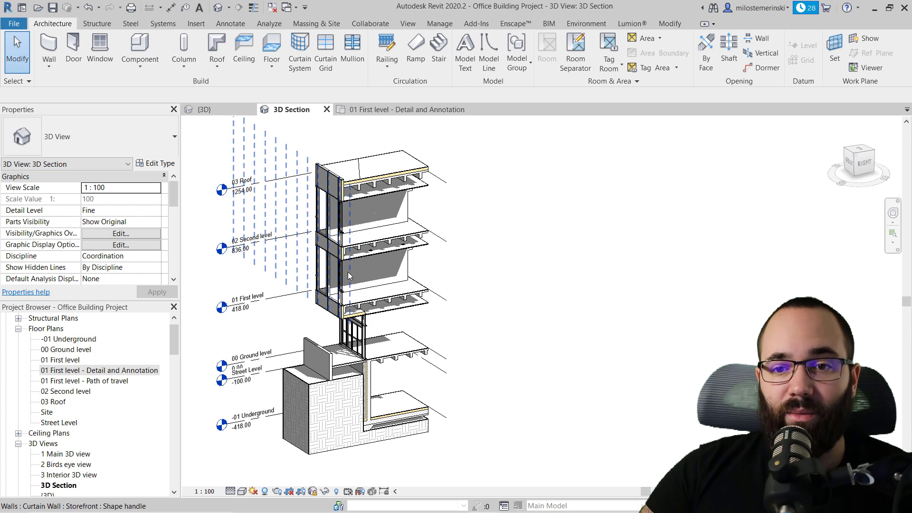
# Duplicate the 3D Section view without detailing and rename the copy "3D Section - Text".
pyautogui.scroll(-2, 113, 383)
pyautogui.scroll(-2, 97, 401)
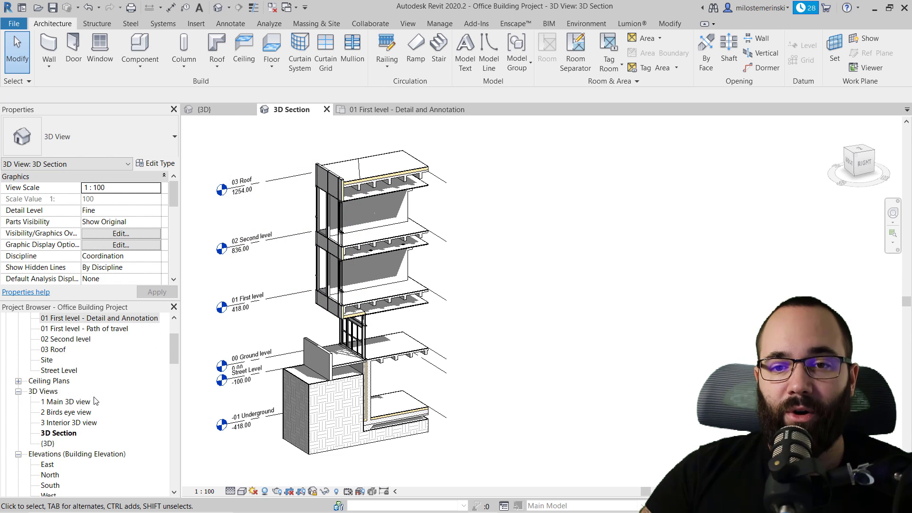
pyautogui.scroll(-1, 49, 395)
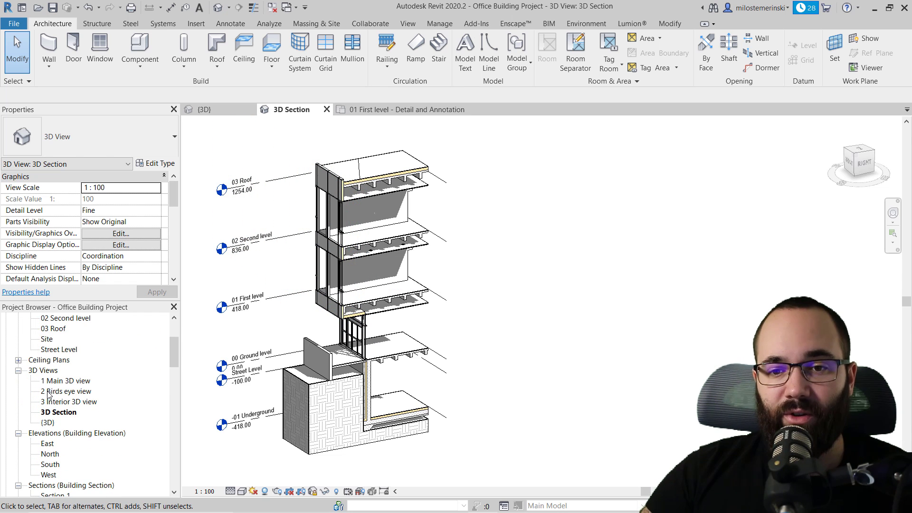
pyautogui.rightClick(67, 415)
pyautogui.moveTo(111, 263)
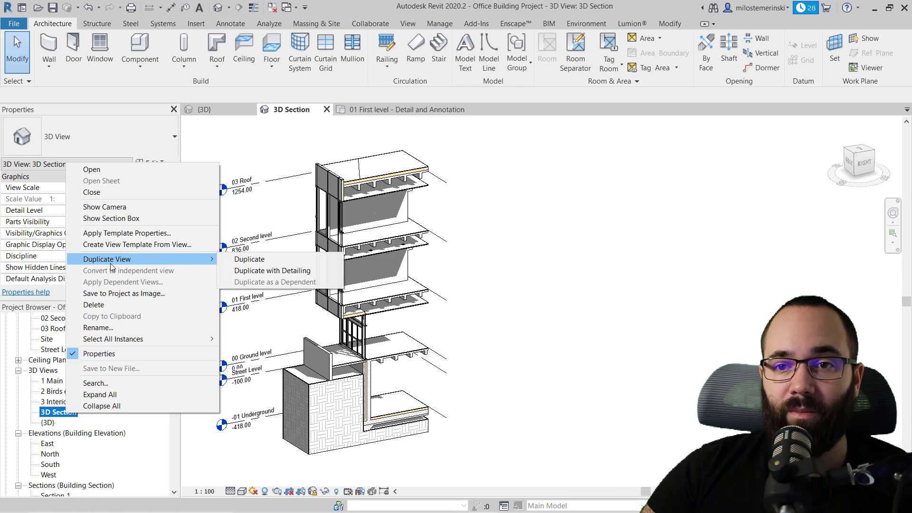
pyautogui.click(239, 261)
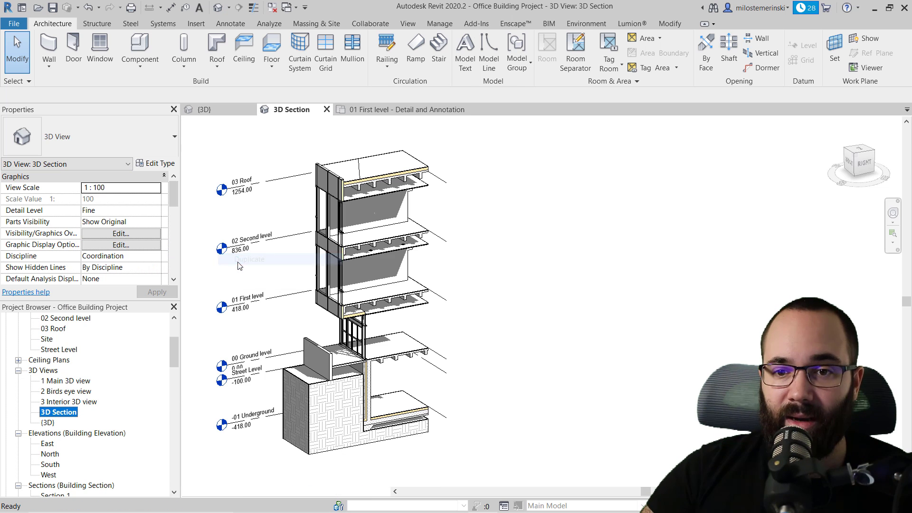
pyautogui.rightClick(73, 423)
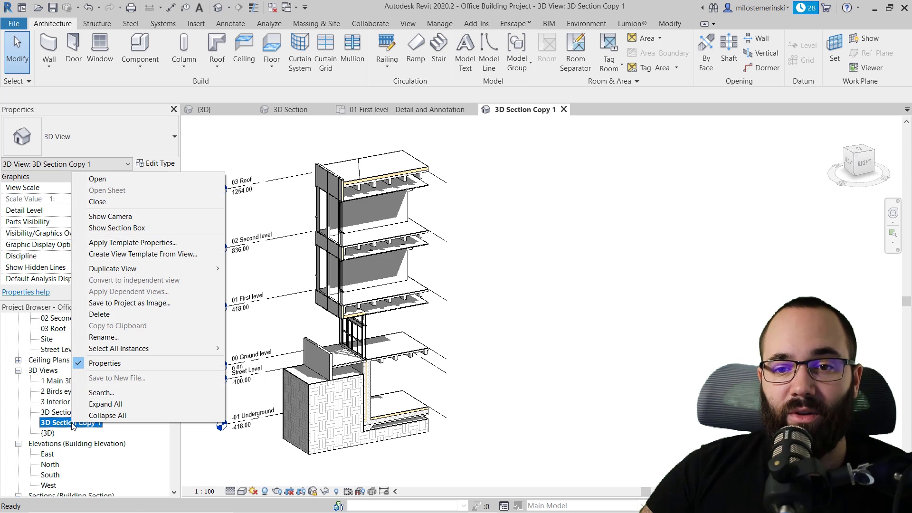
pyautogui.click(110, 338)
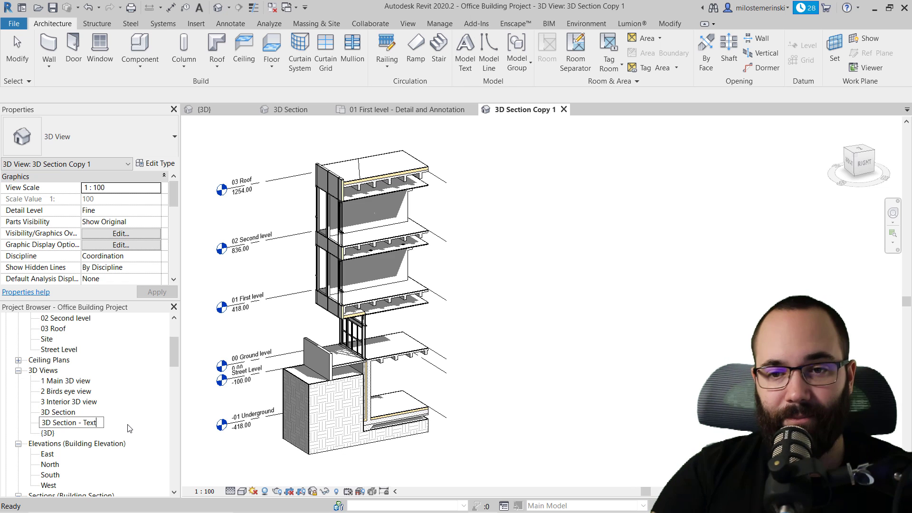
pyautogui.write('3D Section - Text')
pyautogui.press('Return')
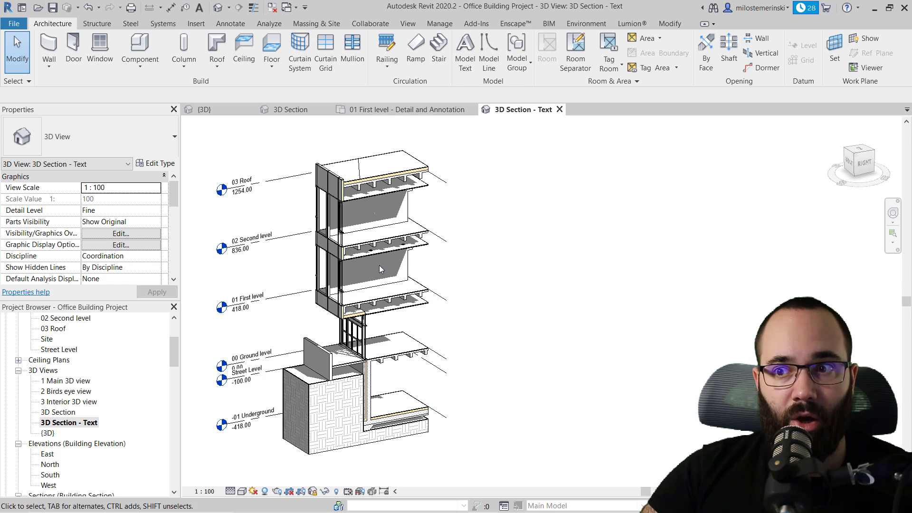
# Start a new in-place component in the Generic Models category, accepting the default name.
pyautogui.scroll(2, 378, 265)
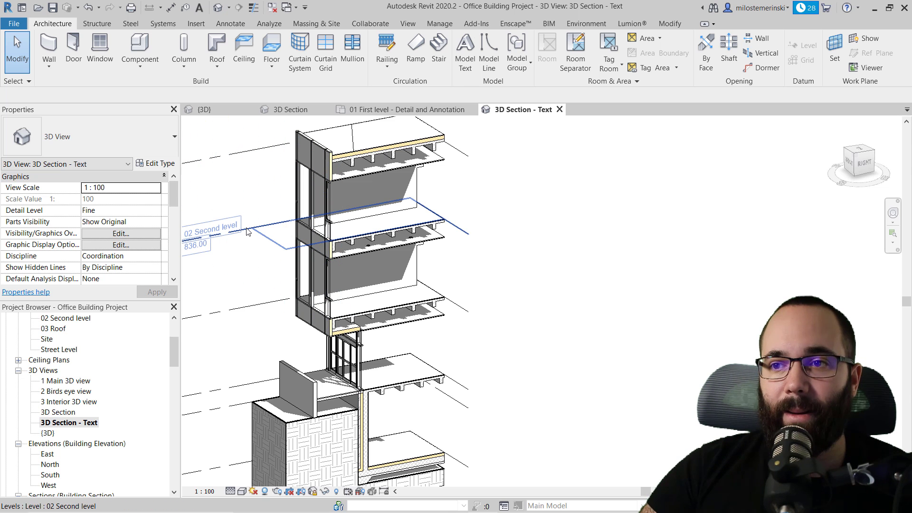
pyautogui.click(138, 67)
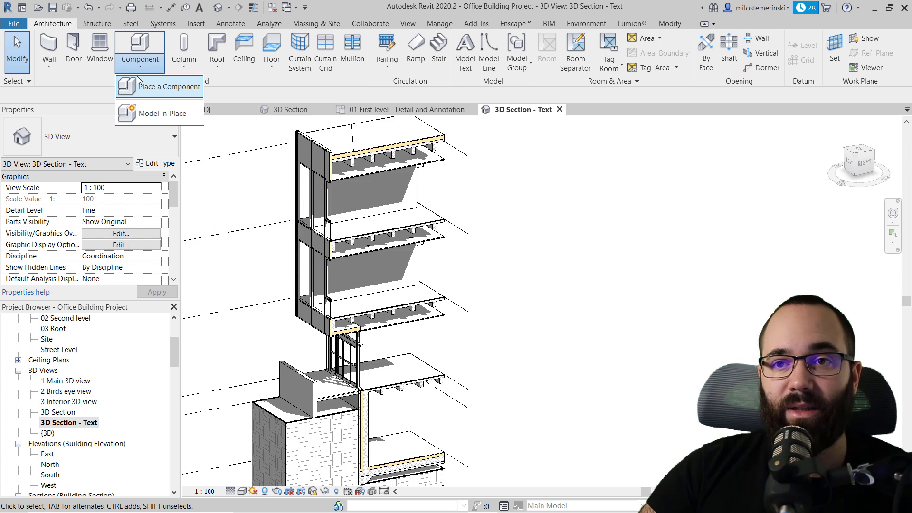
pyautogui.click(150, 121)
pyautogui.scroll(-3, 111, 178)
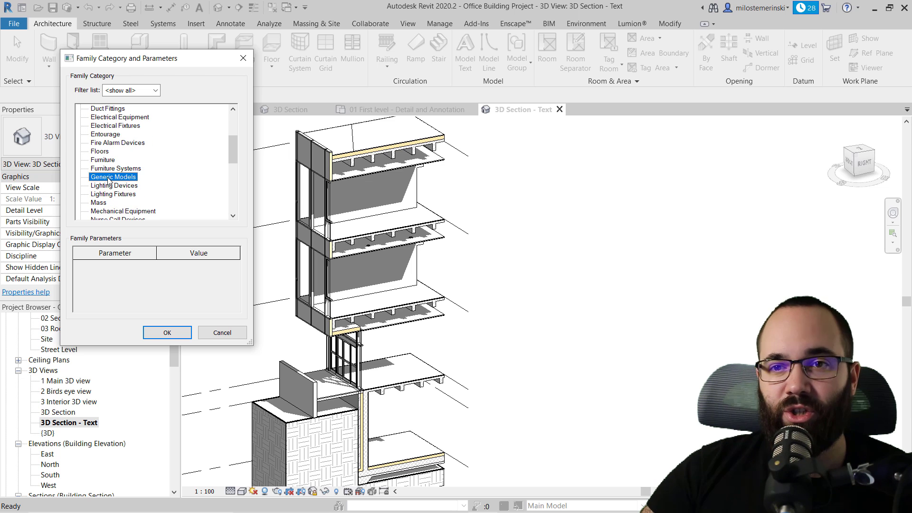
pyautogui.click(168, 332)
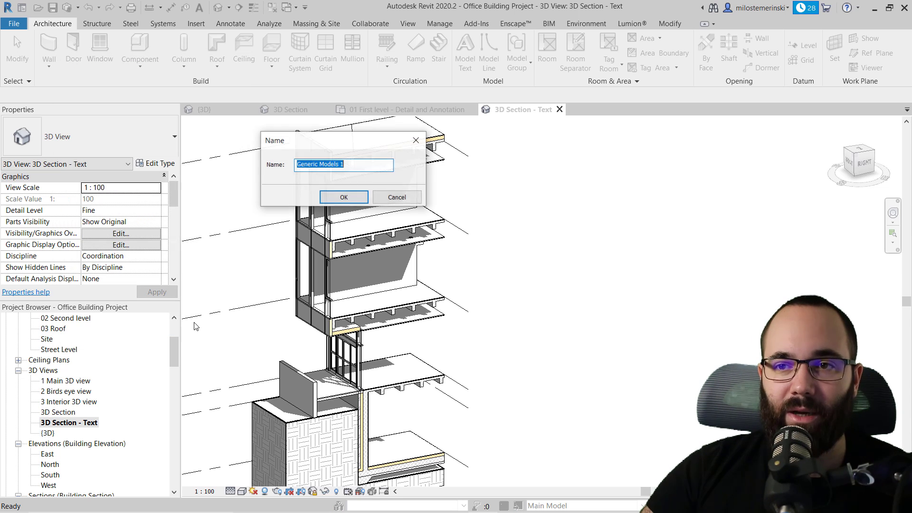
pyautogui.click(338, 197)
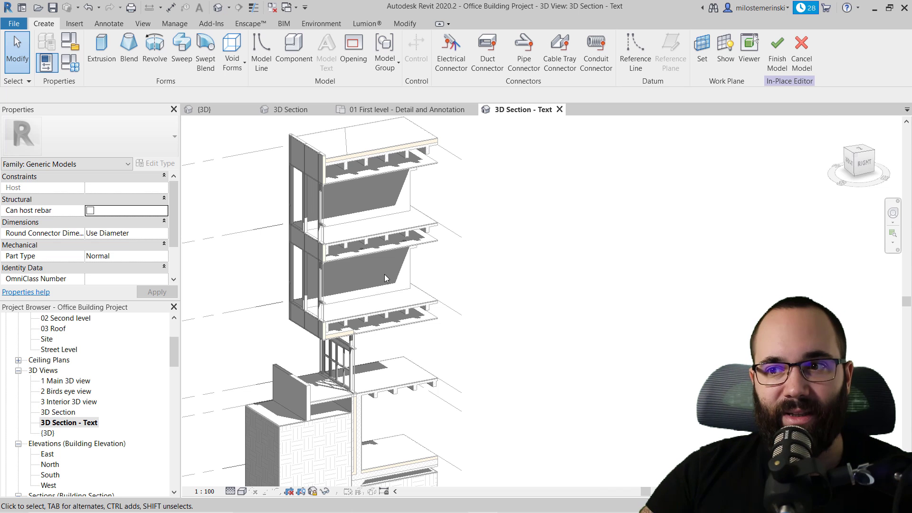
# Start a Sweep and set its work plane to Reference Plane : Ref. Text.
pyautogui.moveTo(362, 284); pyautogui.dragTo(339, 297, button='middle')
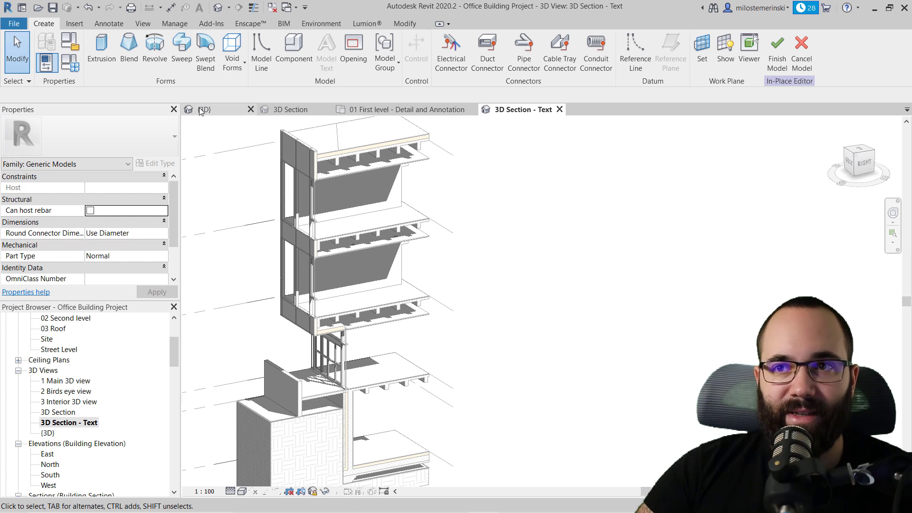
pyautogui.click(178, 61)
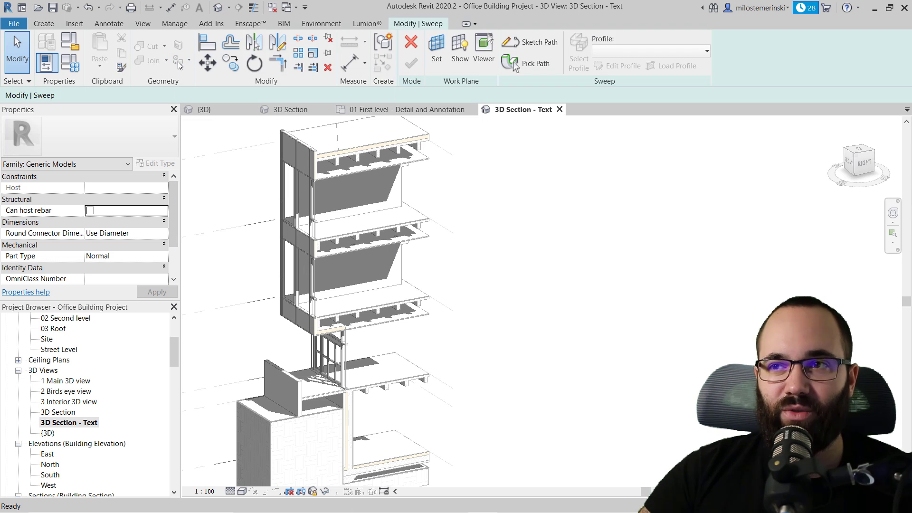
pyautogui.click(433, 72)
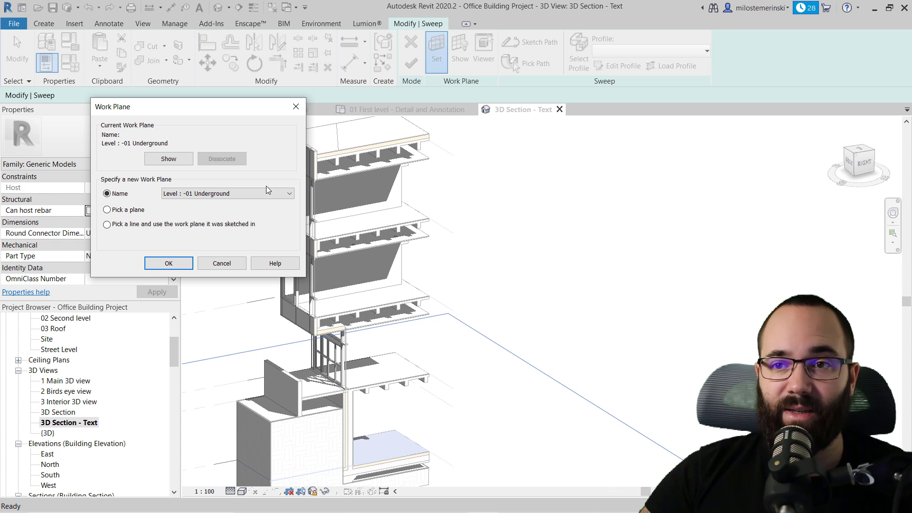
pyautogui.click(277, 194)
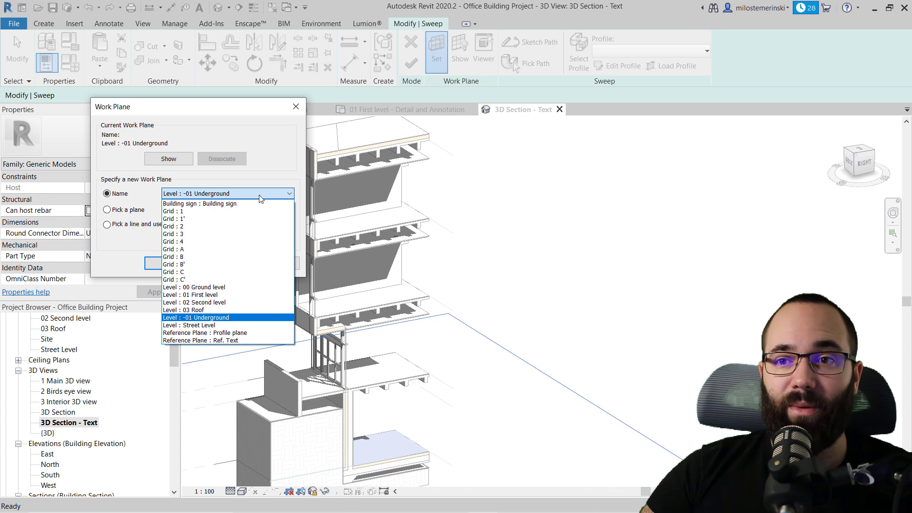
pyautogui.click(199, 341)
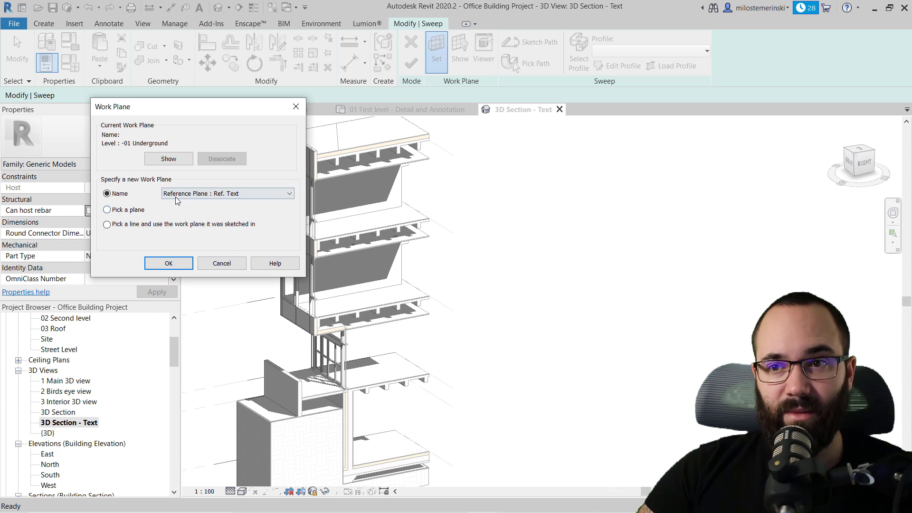
pyautogui.click(177, 262)
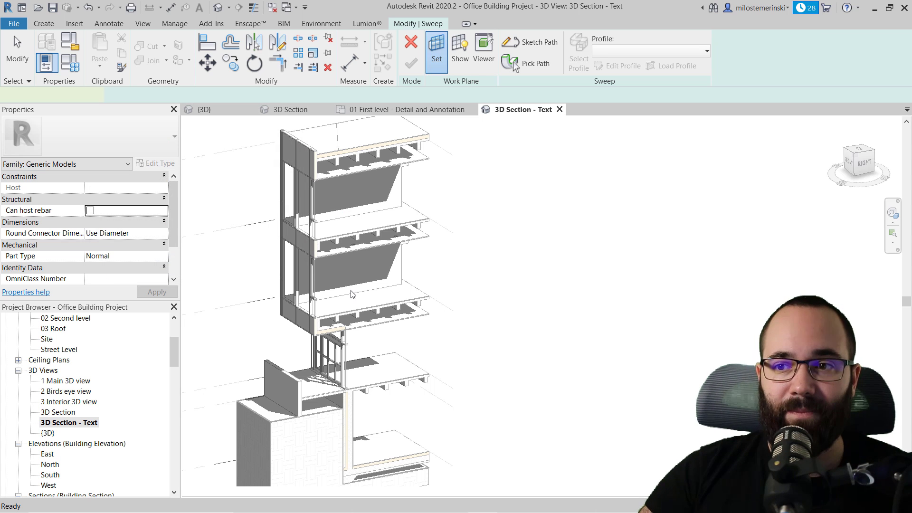
pyautogui.scroll(3, 319, 282)
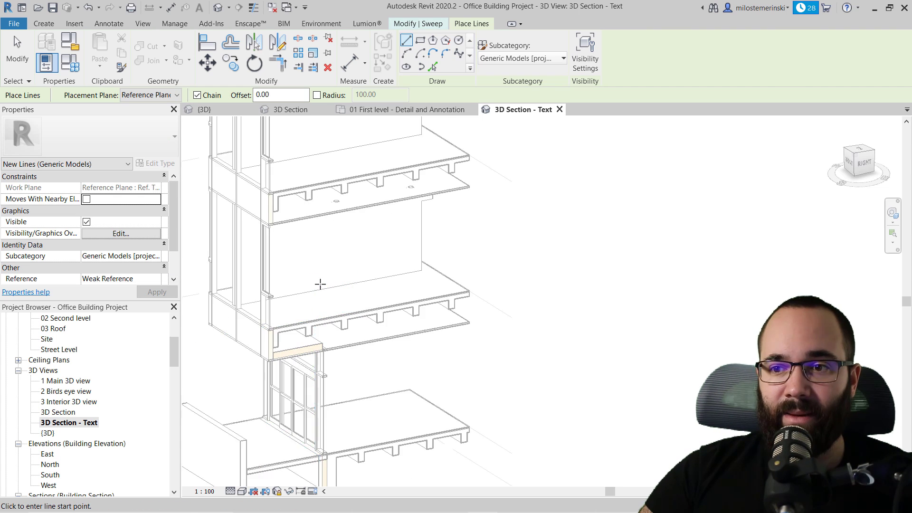
pyautogui.scroll(2, 319, 283)
pyautogui.click(433, 67)
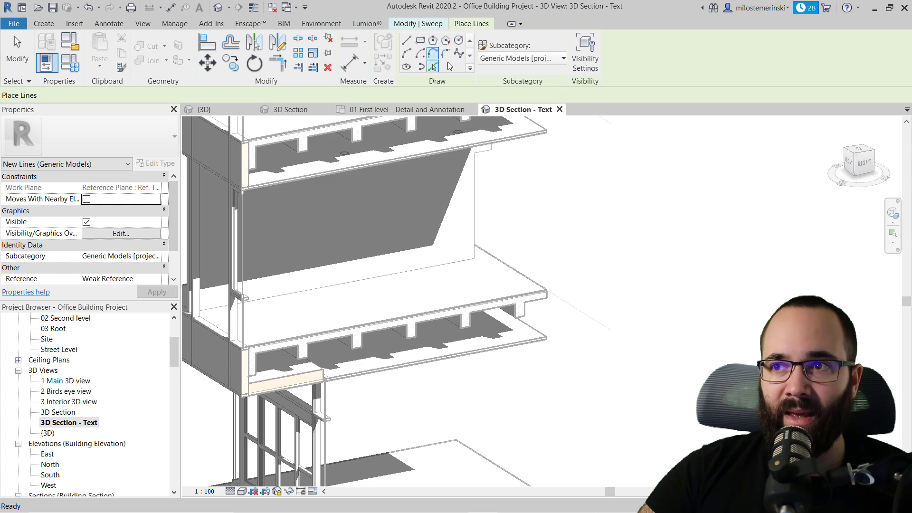
pyautogui.click(412, 24)
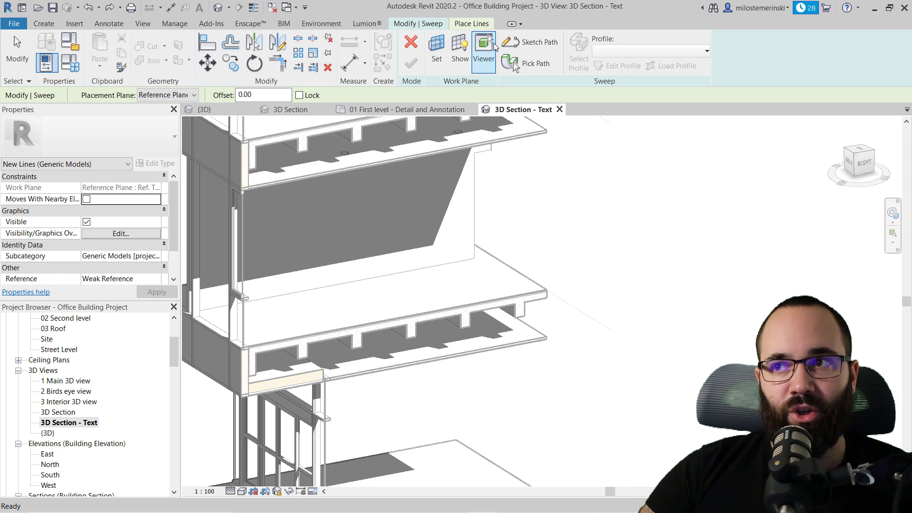
pyautogui.click(470, 28)
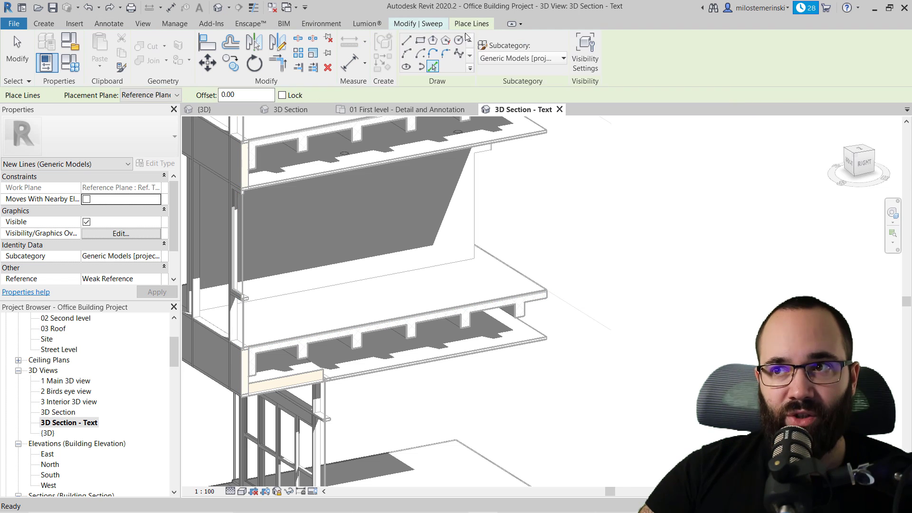
pyautogui.click(422, 24)
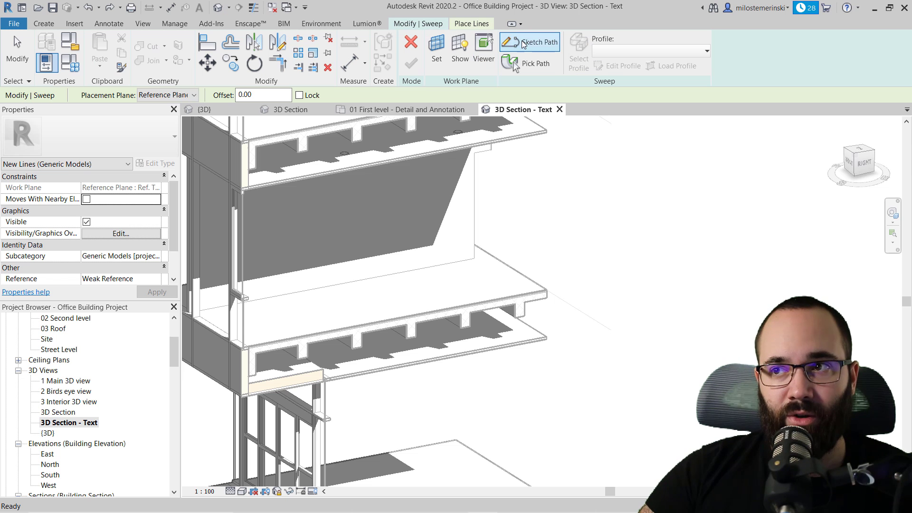
# Begin sketching the sweep path, pick the cut edge of the first-level floor slab as a path line, and select that line.
pyautogui.click(522, 44)
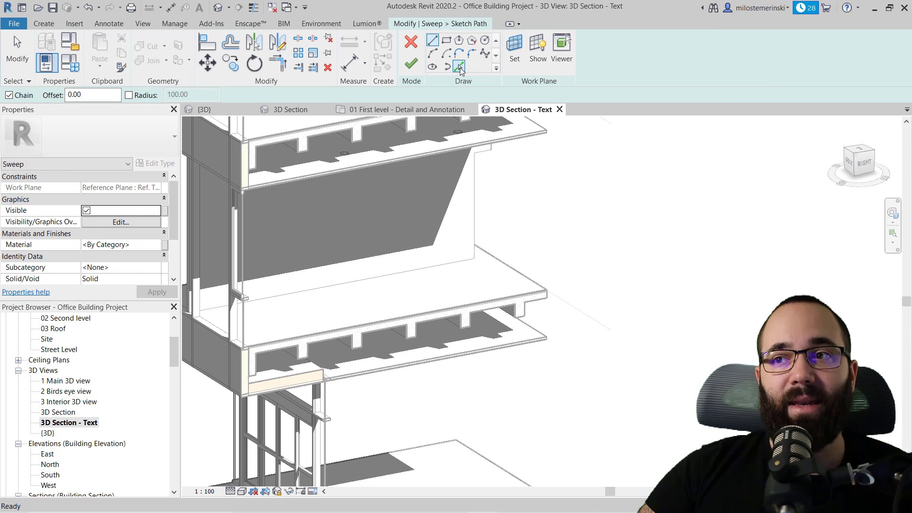
pyautogui.click(459, 68)
pyautogui.click(302, 340)
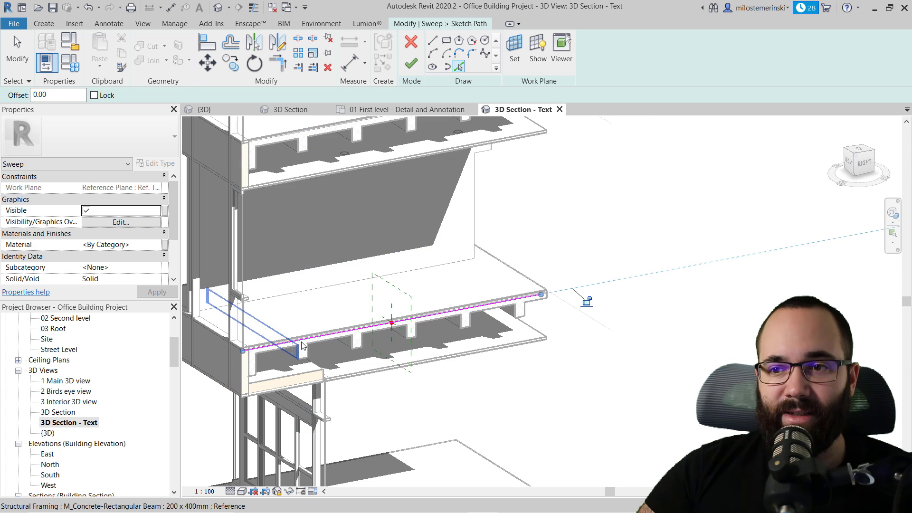
pyautogui.moveTo(302, 345); pyautogui.dragTo(298, 345, button='middle')
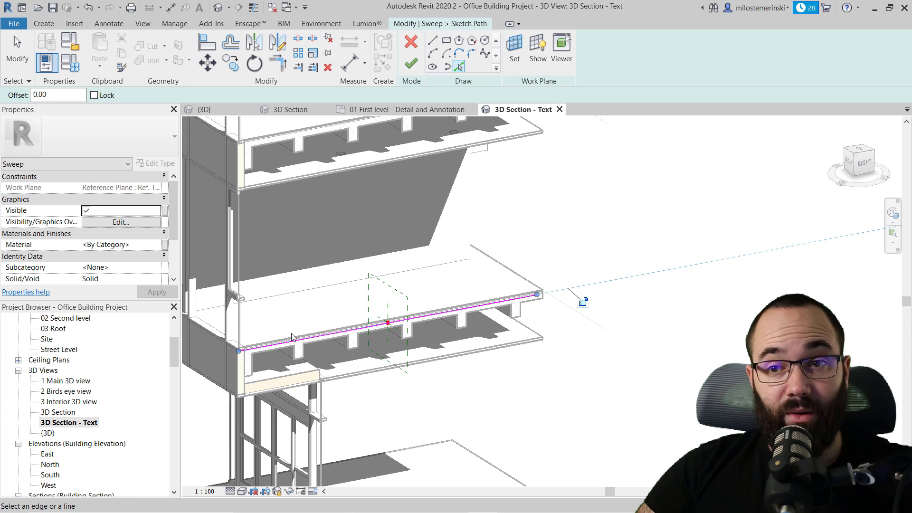
pyautogui.scroll(1, 301, 357)
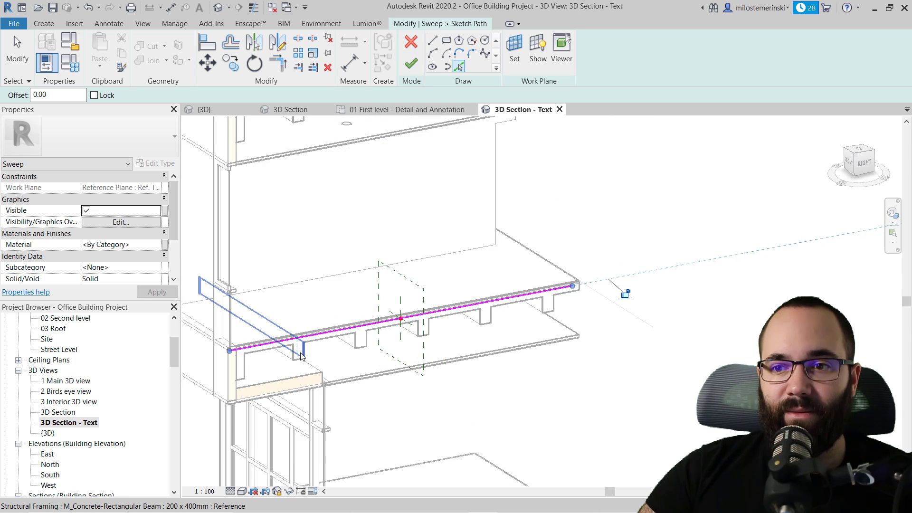
pyautogui.scroll(5, 301, 357)
pyautogui.press('Escape')
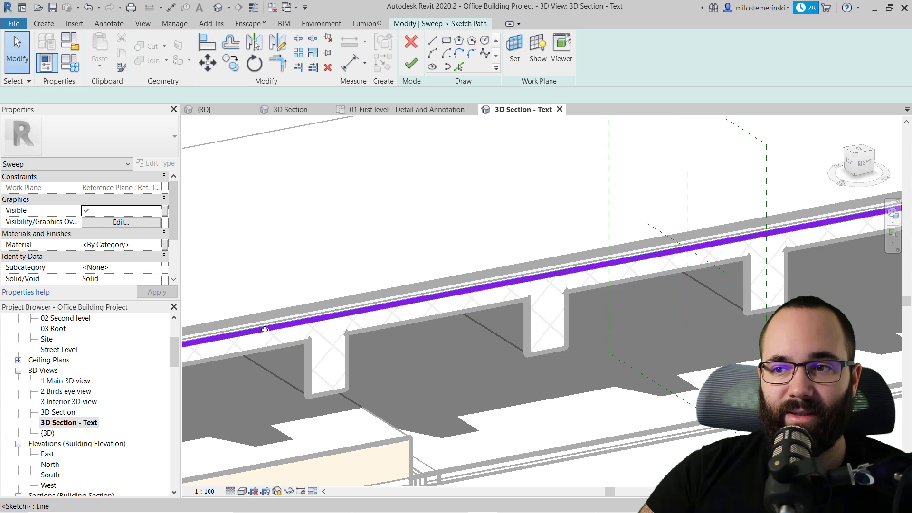
pyautogui.click(264, 328)
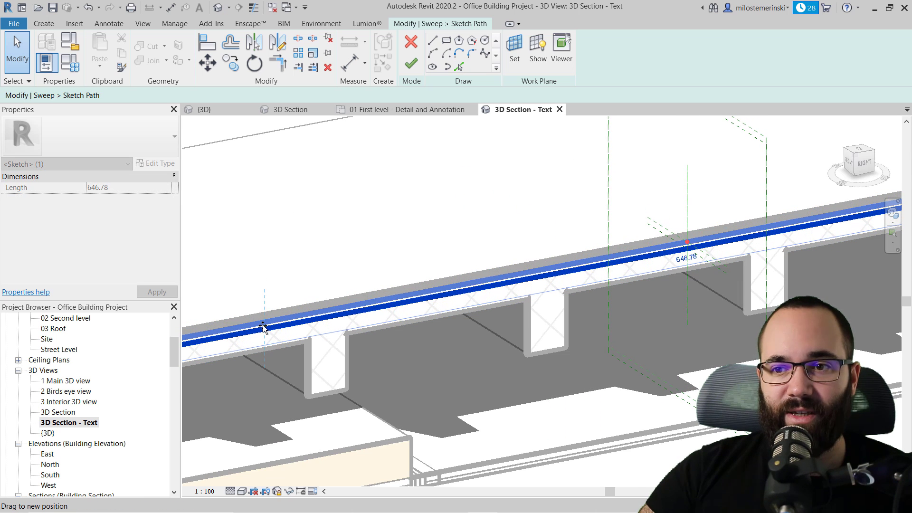
# Draw the leader path from the slab edge with a 70 segment angled at 135° and a 900 horizontal segment, and delete the picked slab-edge line.
pyautogui.click(432, 40)
pyautogui.scroll(-4, 313, 307)
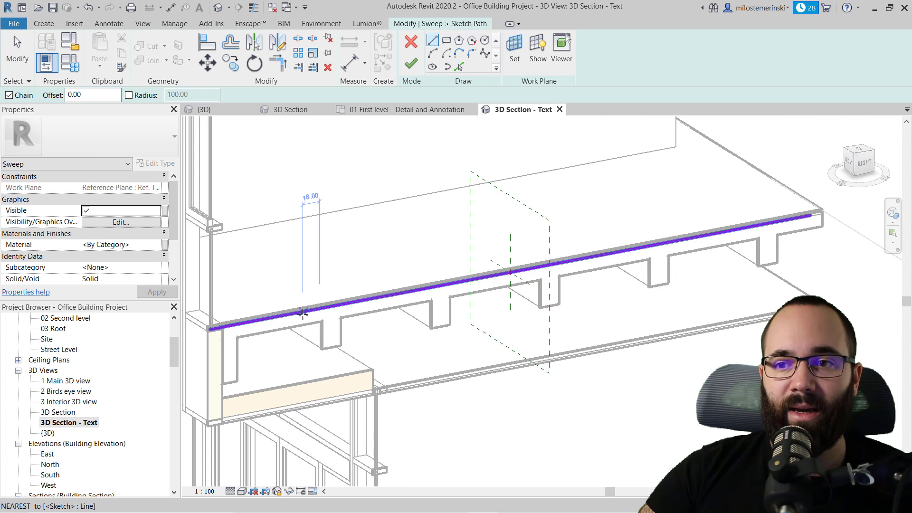
pyautogui.click(302, 314)
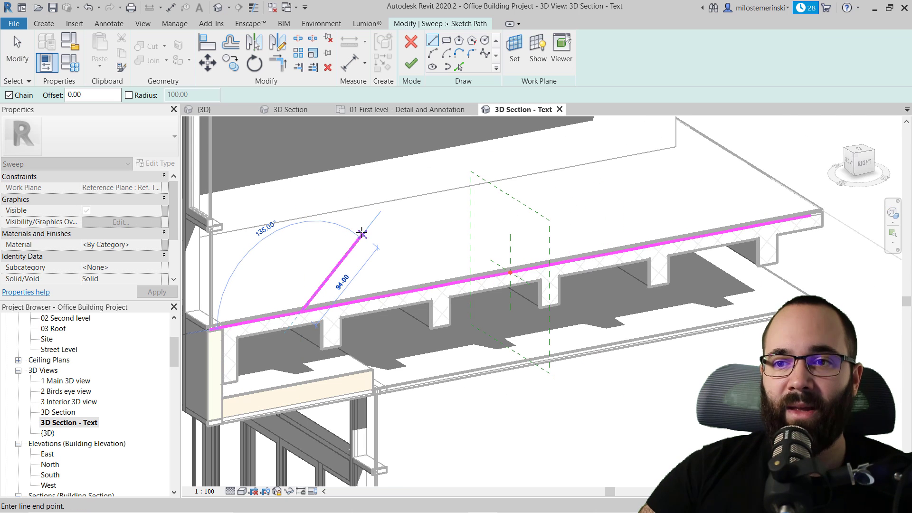
pyautogui.click(347, 255)
pyautogui.scroll(-2, 347, 254)
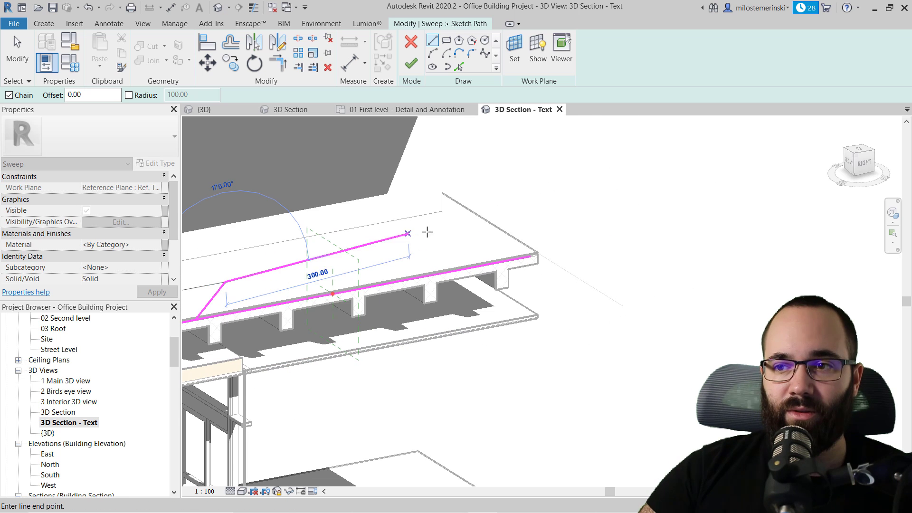
pyautogui.scroll(-3, 572, 214)
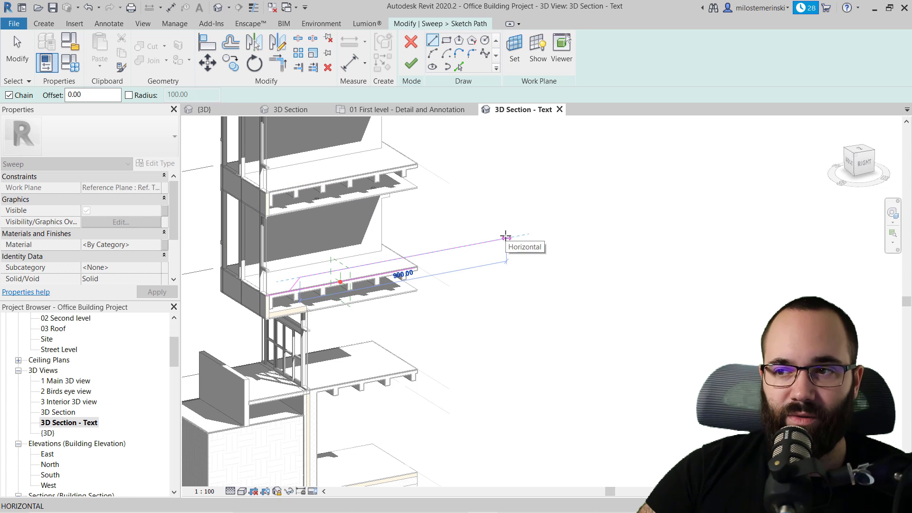
pyautogui.click(505, 236)
pyautogui.press('Escape')
pyautogui.press('Escape')
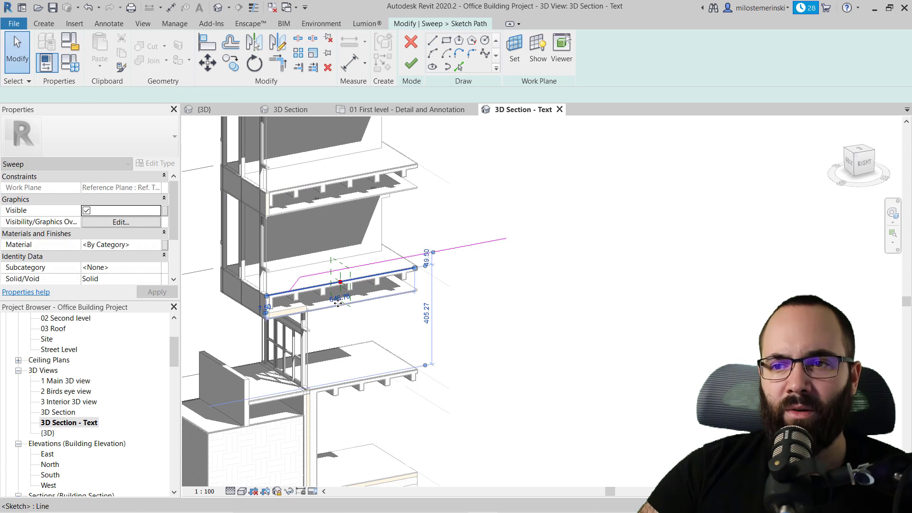
pyautogui.click(323, 293)
pyautogui.press('Delete')
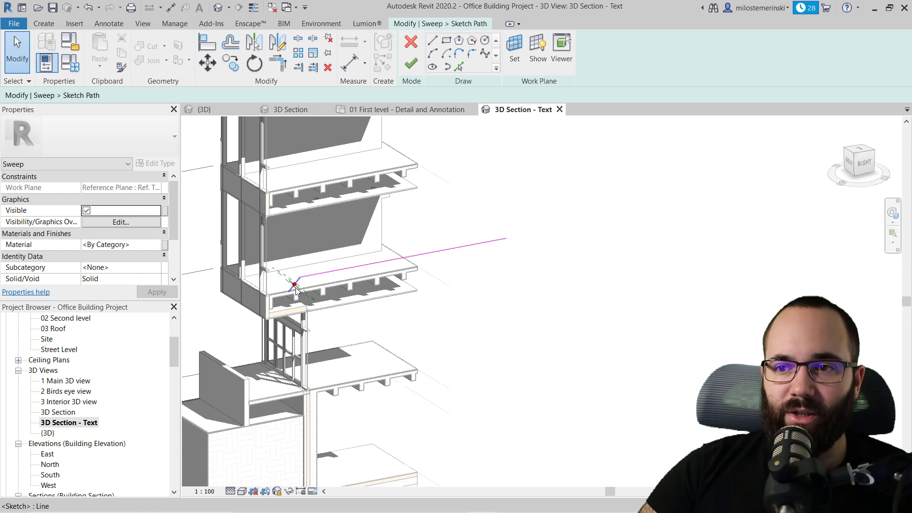
# Select the angled segment of the leader path and open the Section 2 view where it meets the floor slab.
pyautogui.scroll(5, 297, 284)
pyautogui.scroll(-1, 299, 264)
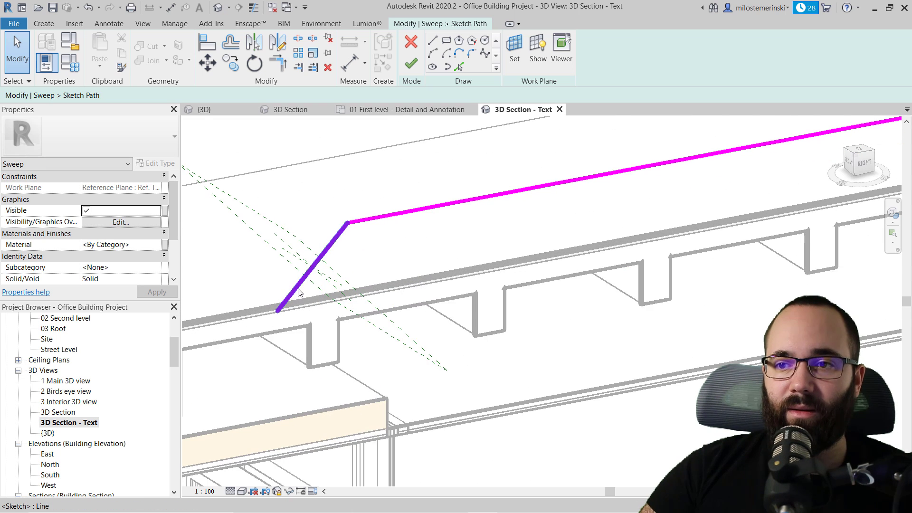
pyautogui.click(300, 264)
pyautogui.scroll(-3, 342, 325)
pyautogui.scroll(-3, 342, 326)
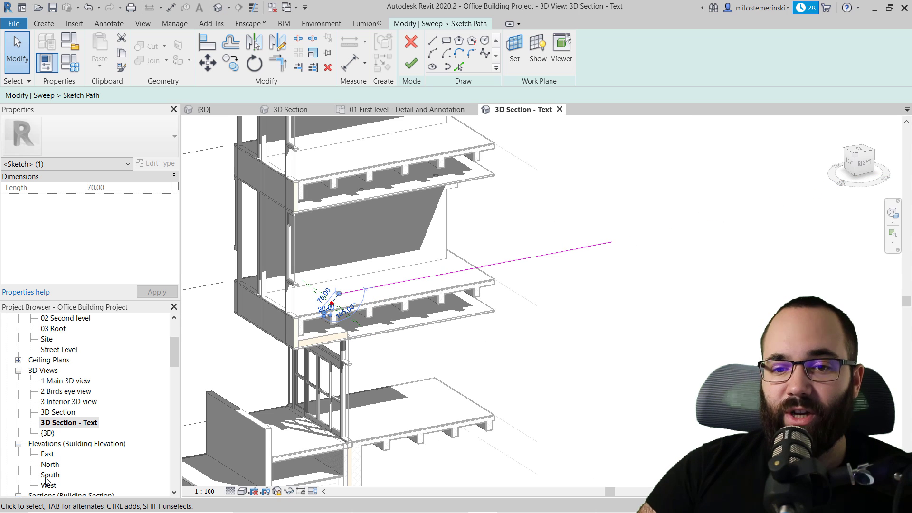
pyautogui.scroll(-3, 102, 402)
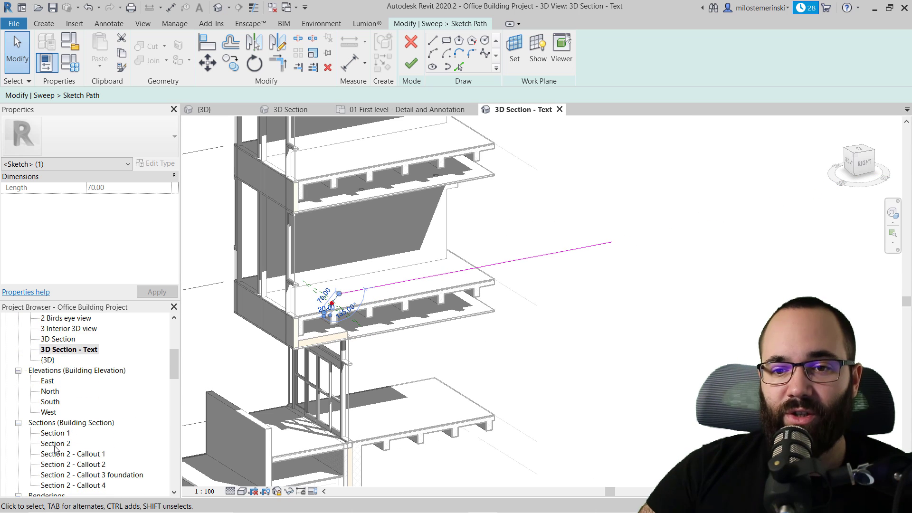
pyautogui.click(55, 444)
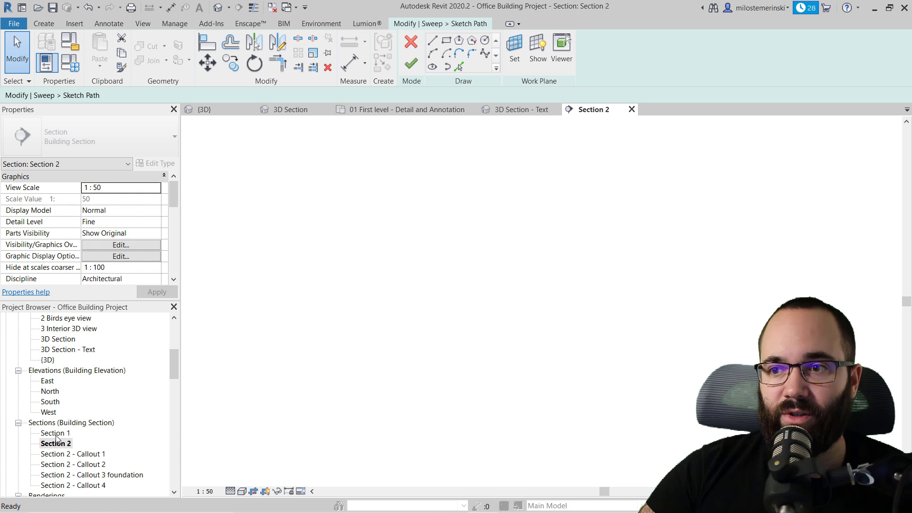
pyautogui.doubleClick(56, 434)
pyautogui.doubleClick(55, 444)
pyautogui.scroll(10, 520, 275)
pyautogui.scroll(5, 417, 271)
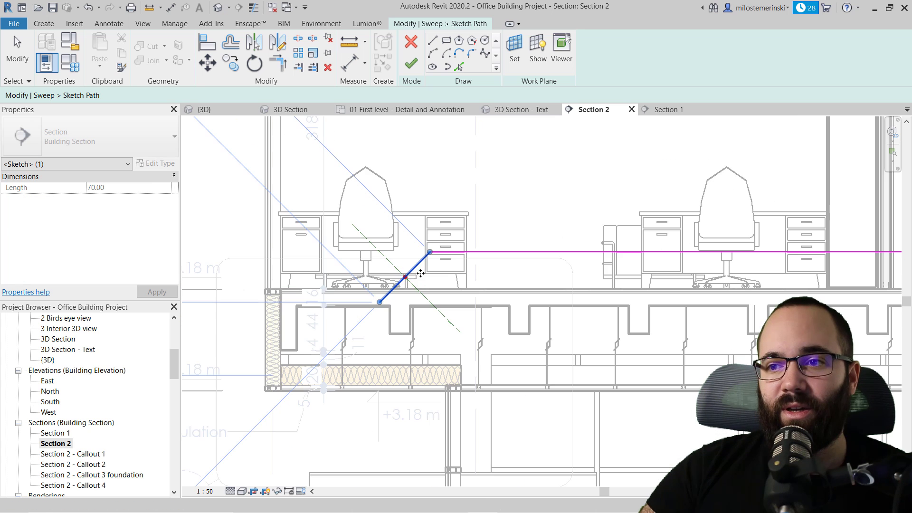
# Move the lower end of the angled segment within the floor slab, shortening the segment to 66.
pyautogui.click(383, 302)
pyautogui.scroll(2, 383, 301)
pyautogui.moveTo(386, 298); pyautogui.dragTo(386, 298)
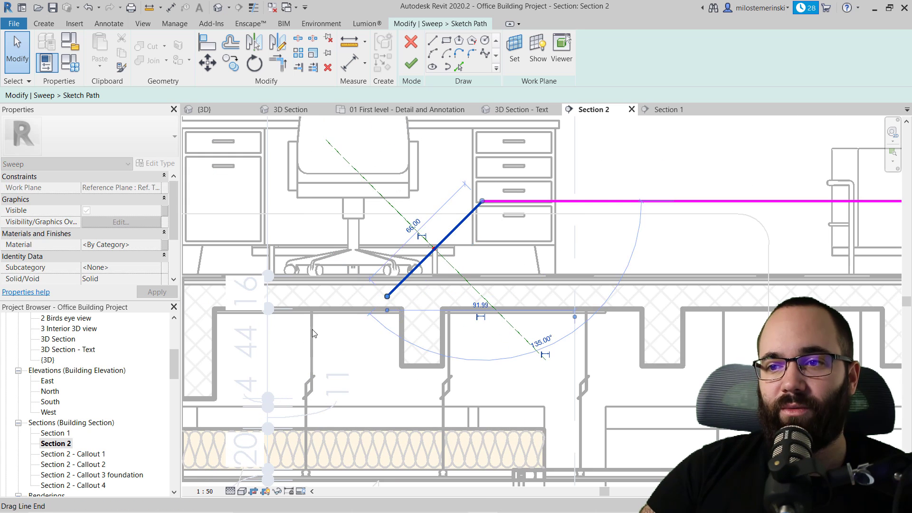
# Extend the far end of the leader path's horizontal segment to a length of about 922.
pyautogui.scroll(-5, 323, 311)
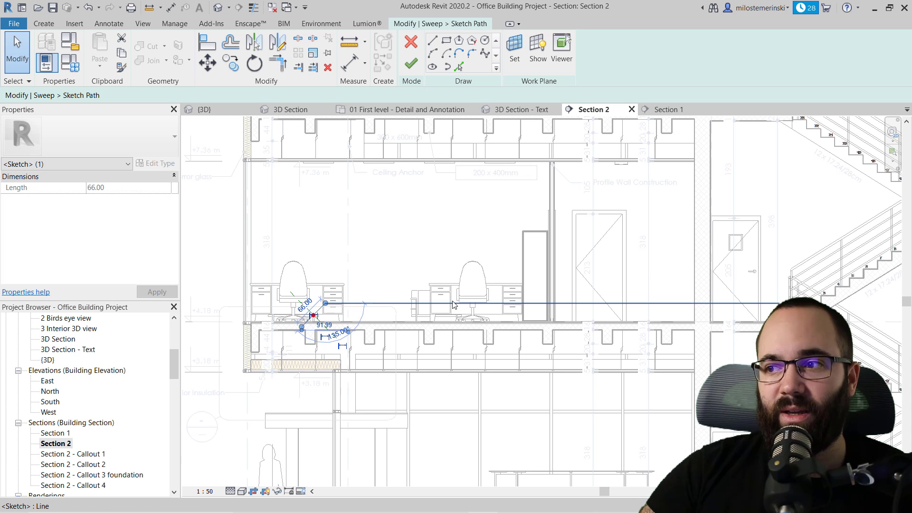
pyautogui.click(451, 303)
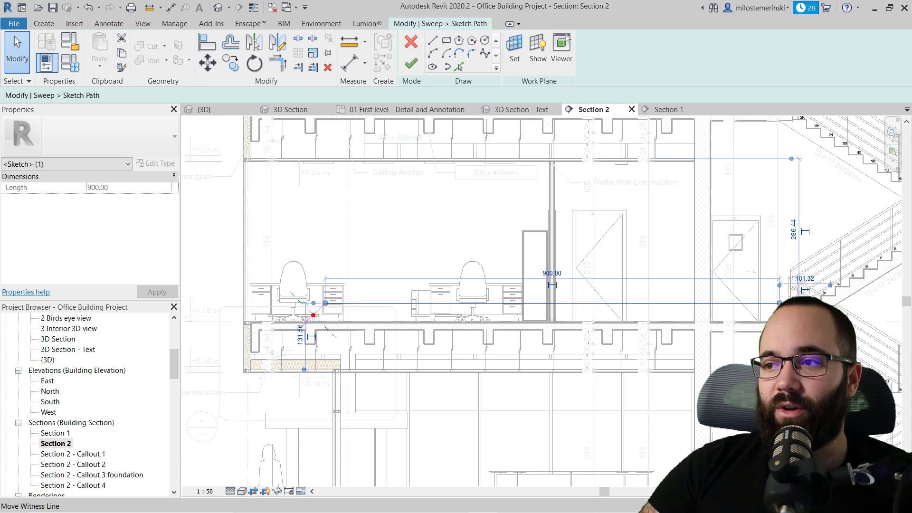
pyautogui.press('Escape')
pyautogui.click(572, 294)
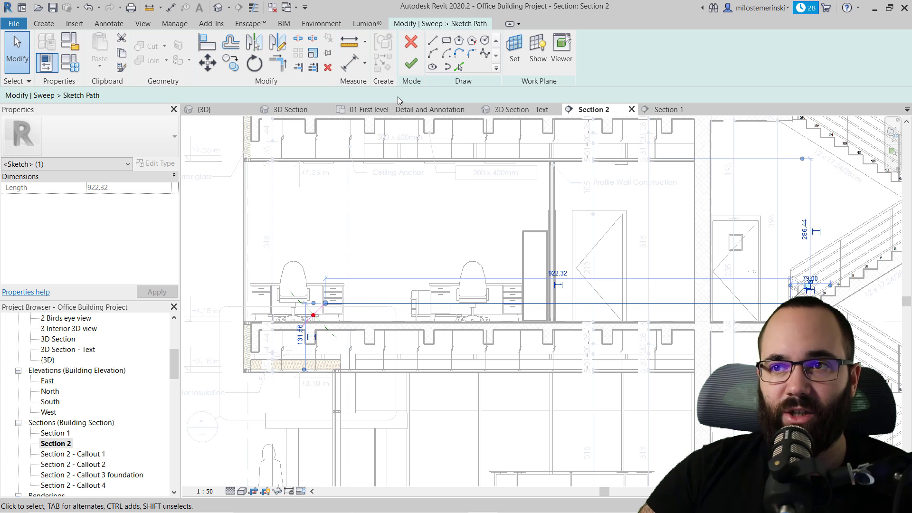
# Return to the 3D Section - Text view and finish the sweep path sketch.
pyautogui.click(513, 110)
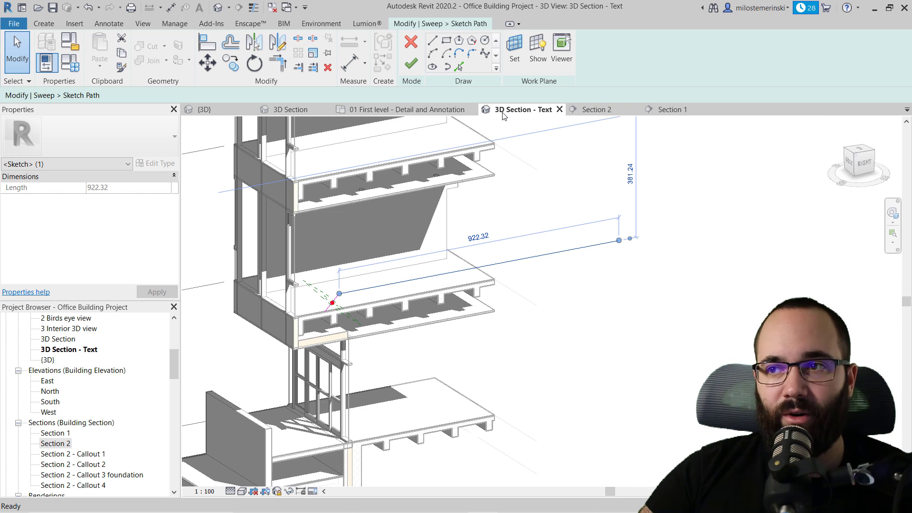
pyautogui.scroll(5, 320, 309)
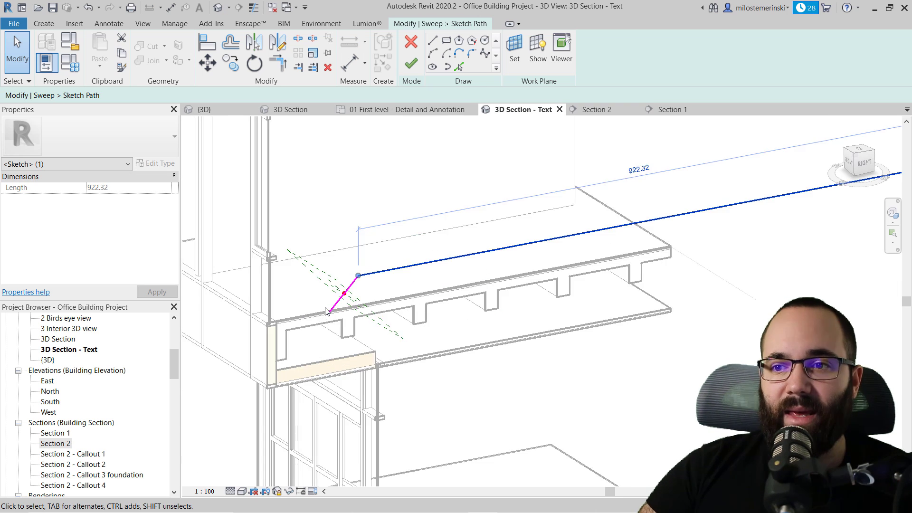
pyautogui.click(411, 63)
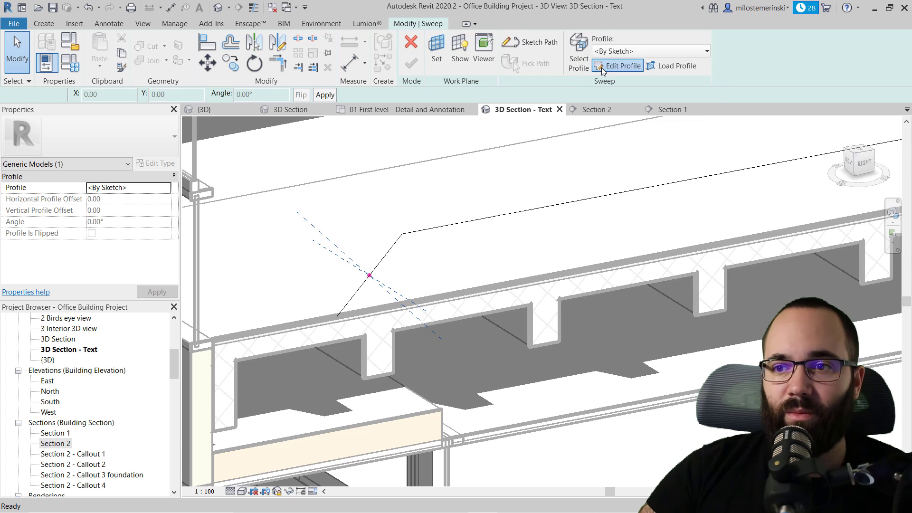
# Open the sweep profile for sketching and unlock the 3D view so the profile plane can be faced.
pyautogui.click(603, 66)
pyautogui.scroll(-4, 371, 276)
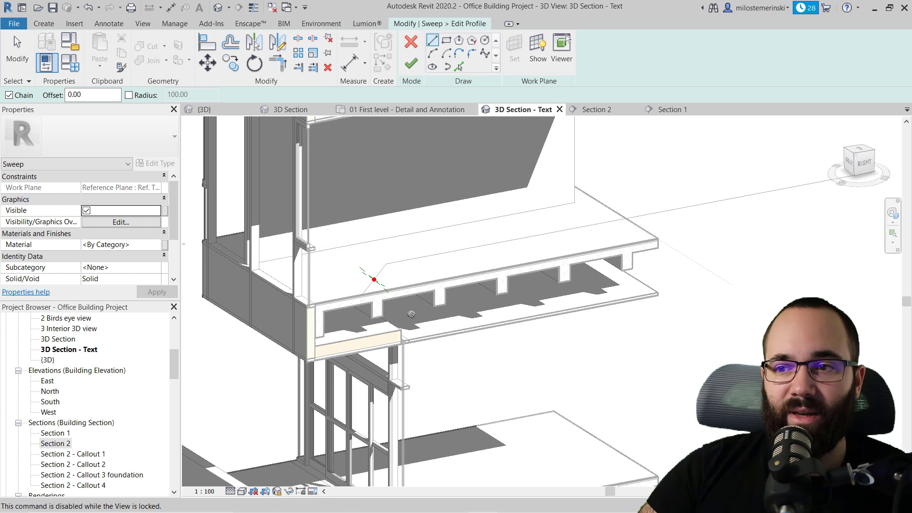
pyautogui.scroll(5, 372, 278)
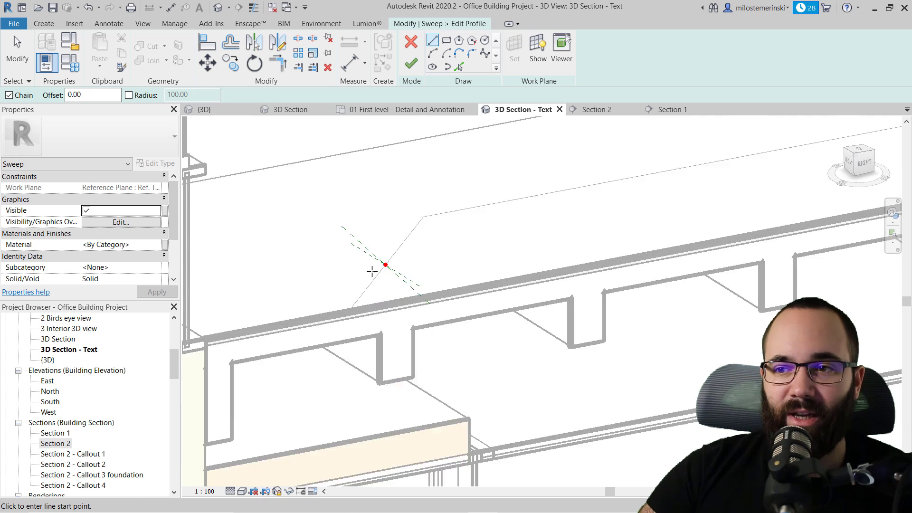
pyautogui.click(277, 491)
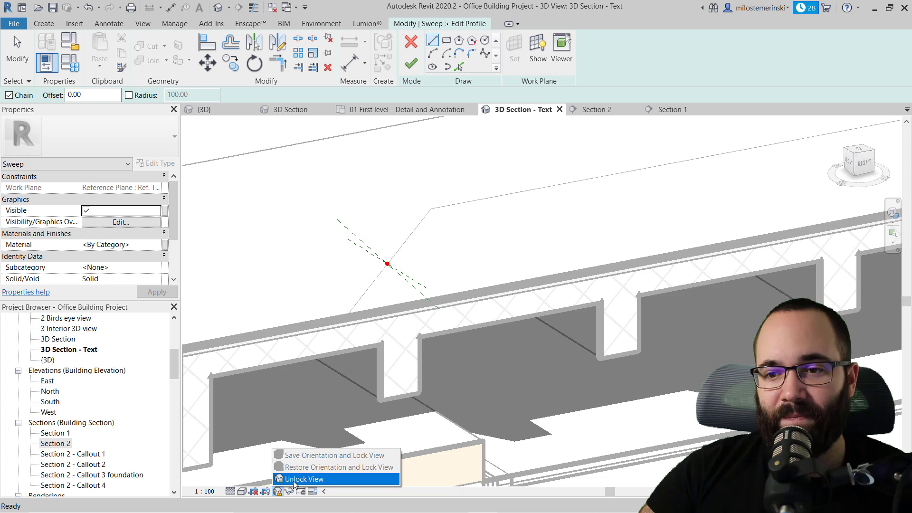
pyautogui.click(292, 478)
pyautogui.moveTo(376, 306)
pyautogui.keyDown('shift'); pyautogui.mouseDown(button='middle')
pyautogui.moveTo(383, 315)
pyautogui.moveTo(518, 194)
pyautogui.mouseUp(button='middle'); pyautogui.keyUp('shift')
pyautogui.scroll(5, 405, 251)
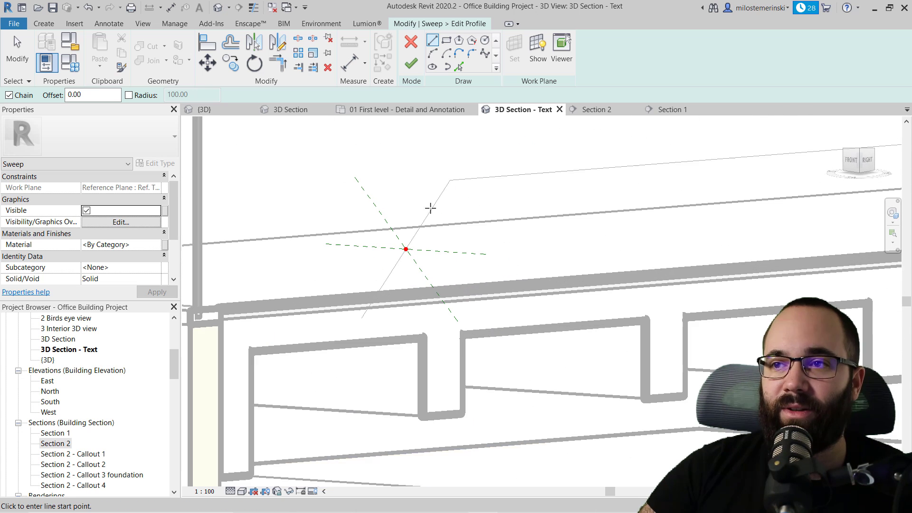
# Sketch a circular profile with a radius of about 2, centred on the path's profile plane intersection.
pyautogui.click(485, 40)
pyautogui.click(406, 249)
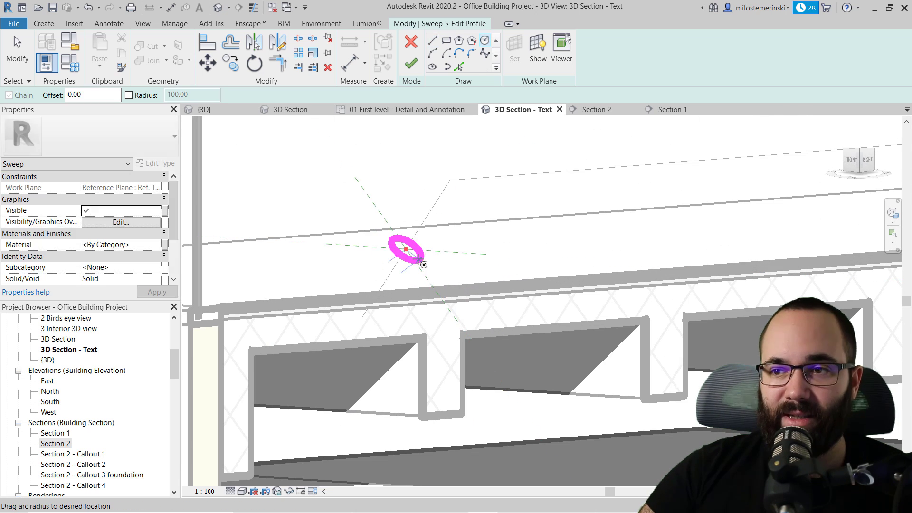
pyautogui.scroll(3, 409, 252)
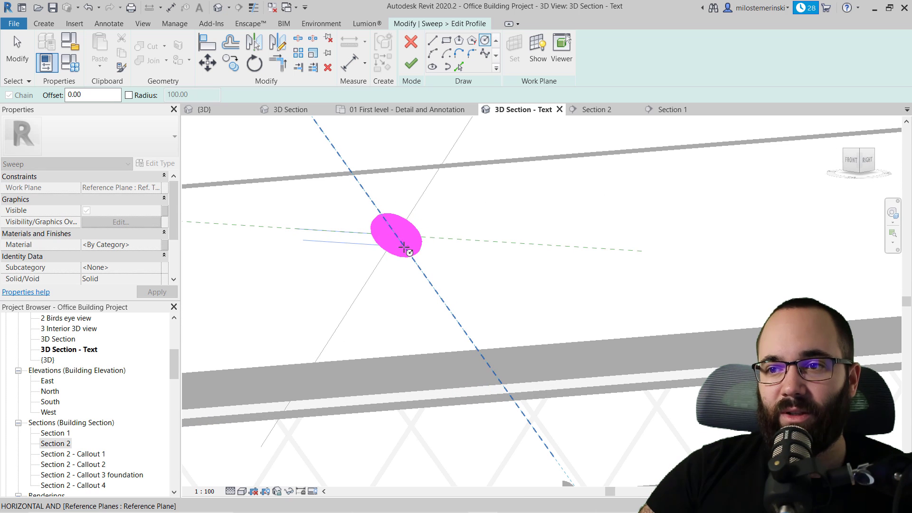
pyautogui.click(404, 247)
pyautogui.scroll(-5, 332, 271)
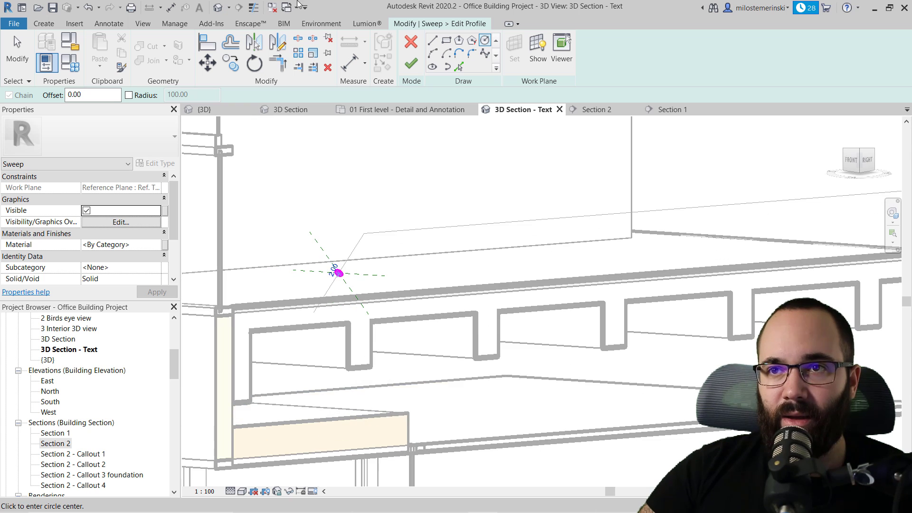
# Turn on thin line display, and finish both the profile sketch and the sweep.
pyautogui.click(254, 9)
pyautogui.scroll(3, 342, 275)
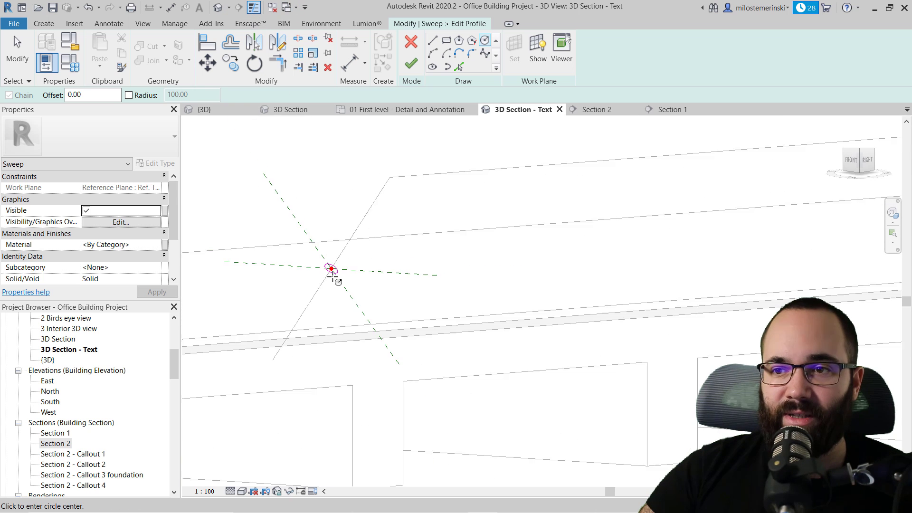
pyautogui.click(409, 65)
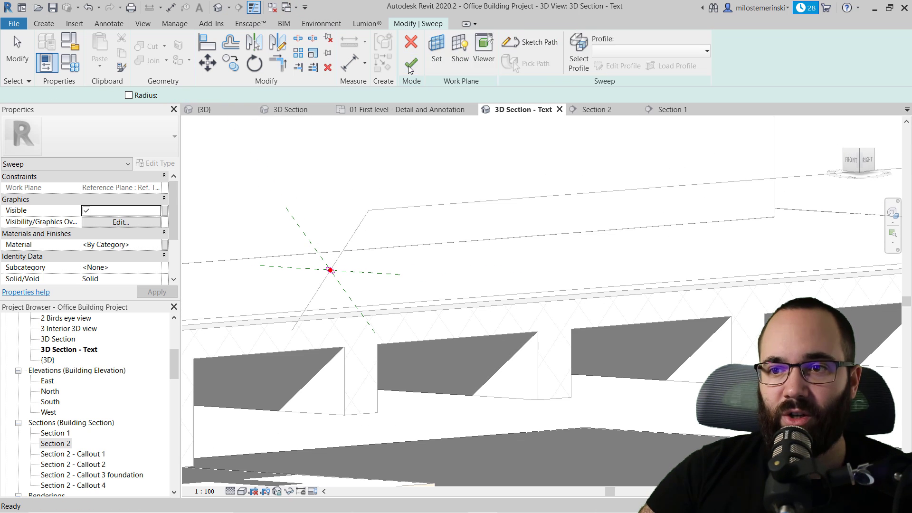
pyautogui.click(409, 66)
# Restore the 3D view's saved orientation and lock it.
pyautogui.scroll(-5, 285, 238)
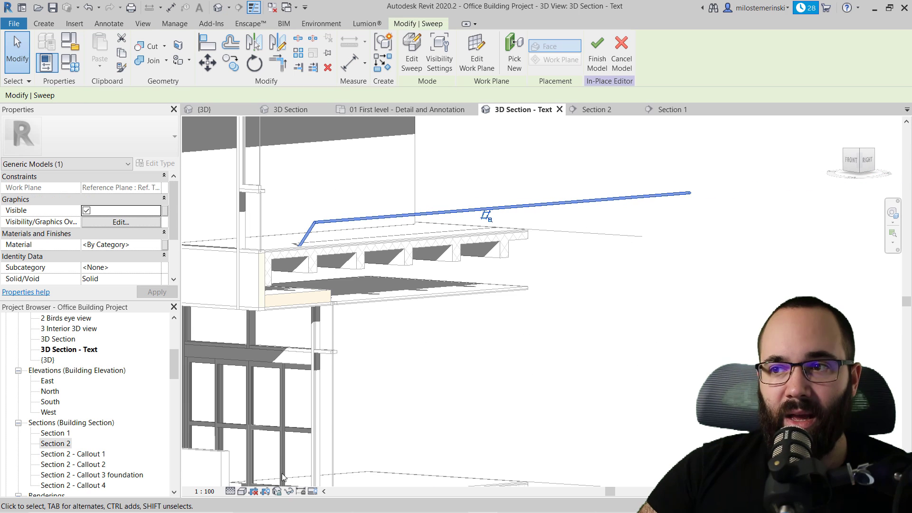
pyautogui.click(280, 494)
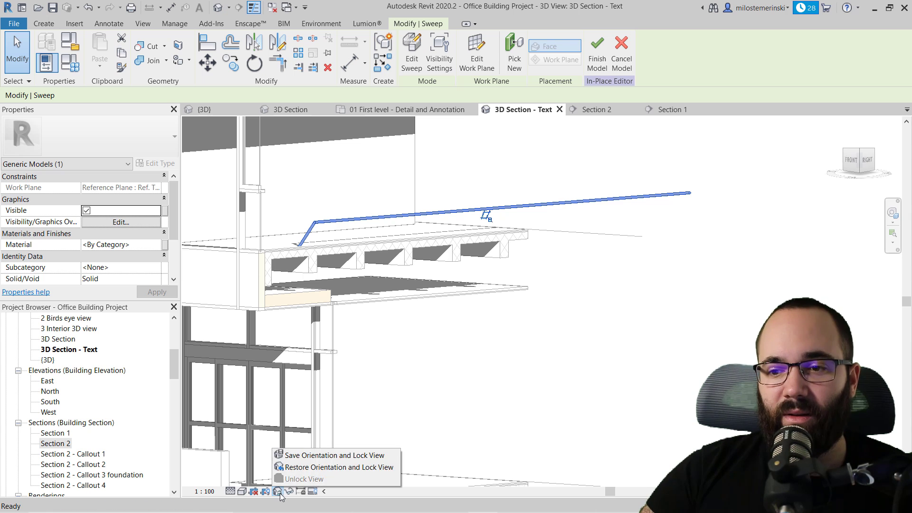
pyautogui.click(305, 468)
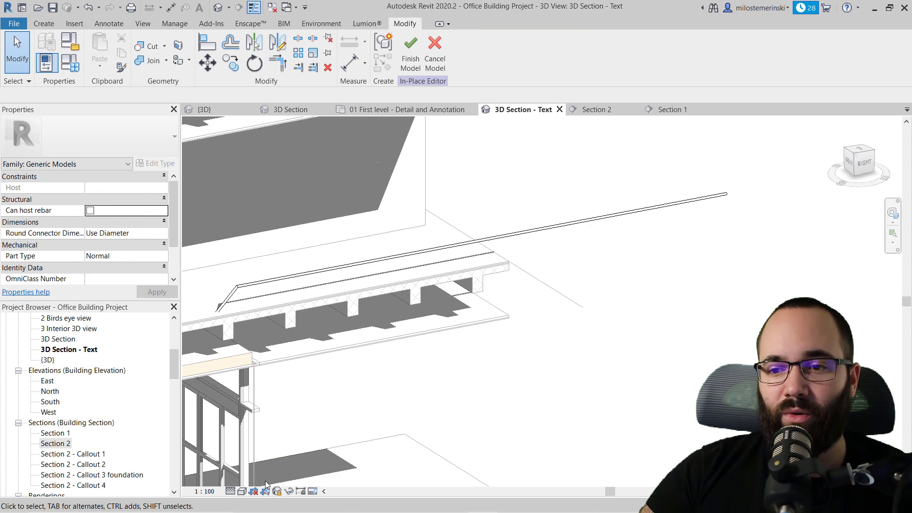
# Select the leader sweep above the first-level floor slab.
pyautogui.scroll(-3, 416, 362)
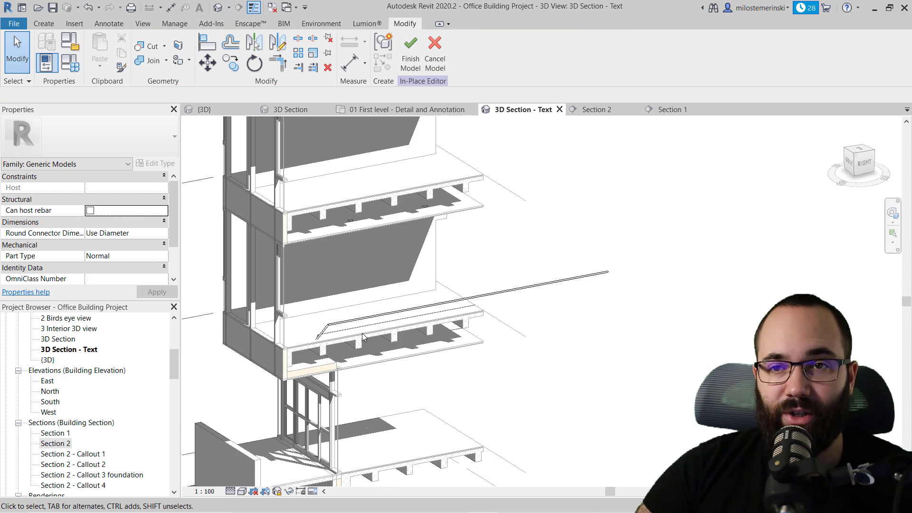
pyautogui.scroll(3, 350, 339)
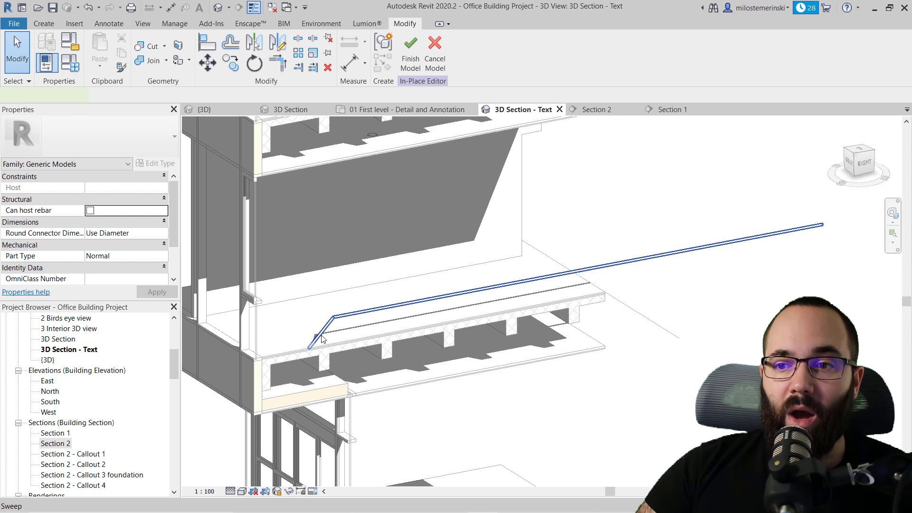
pyautogui.click(404, 299)
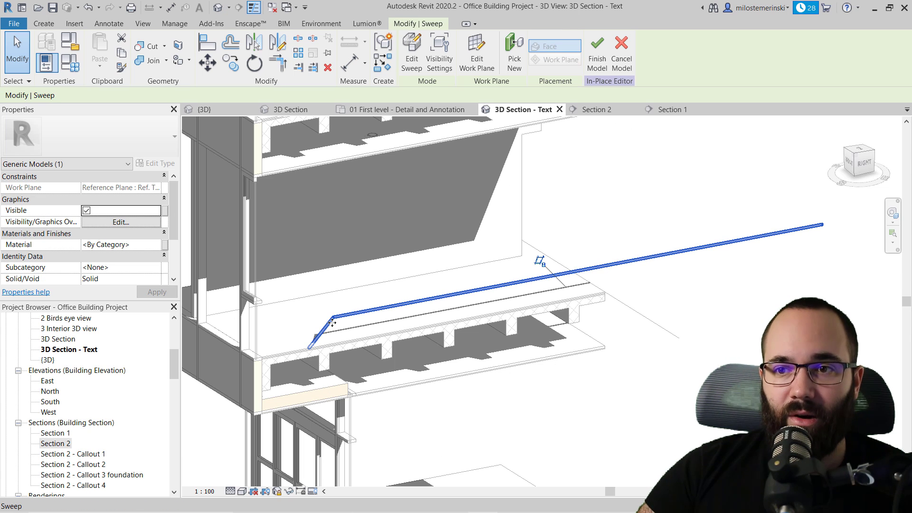
pyautogui.scroll(-2, 332, 323)
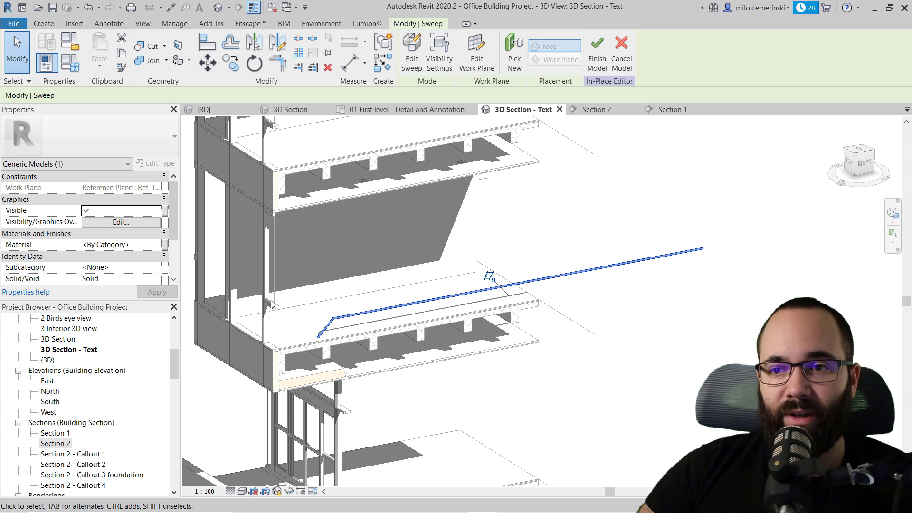
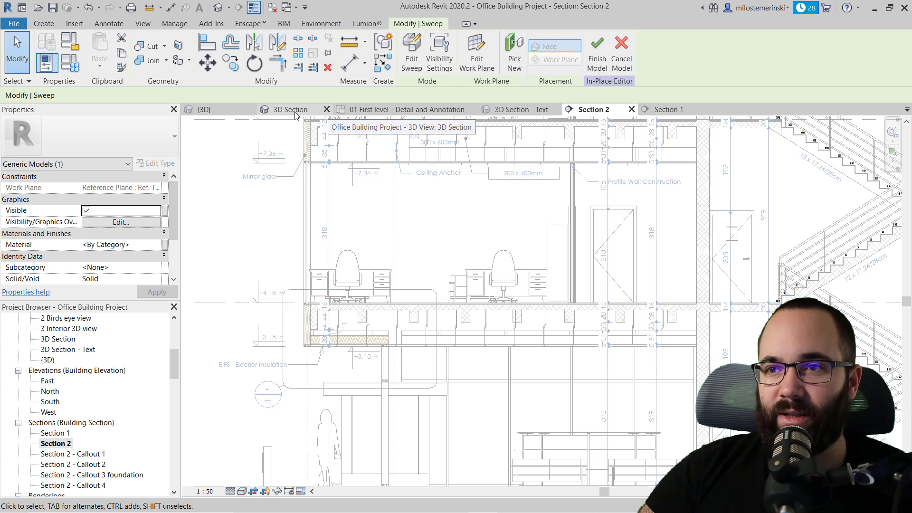
# Copy the leader sweep in the 3D Section - Text view and place the copy above the original.
pyautogui.click(490, 108)
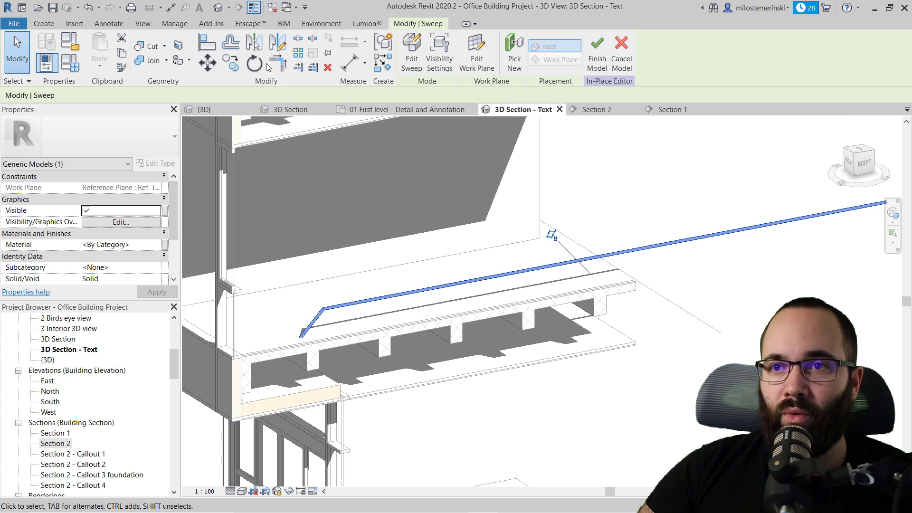
pyautogui.click(231, 62)
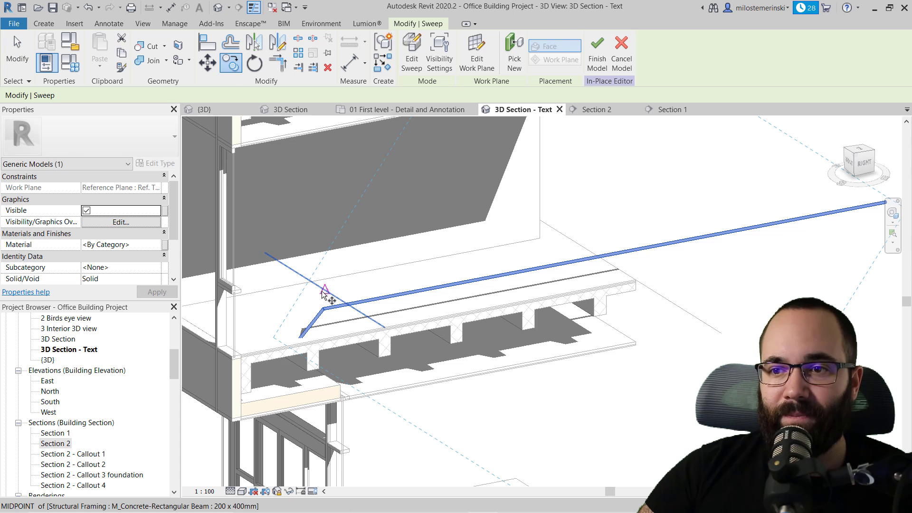
pyautogui.click(309, 254)
pyautogui.click(309, 251)
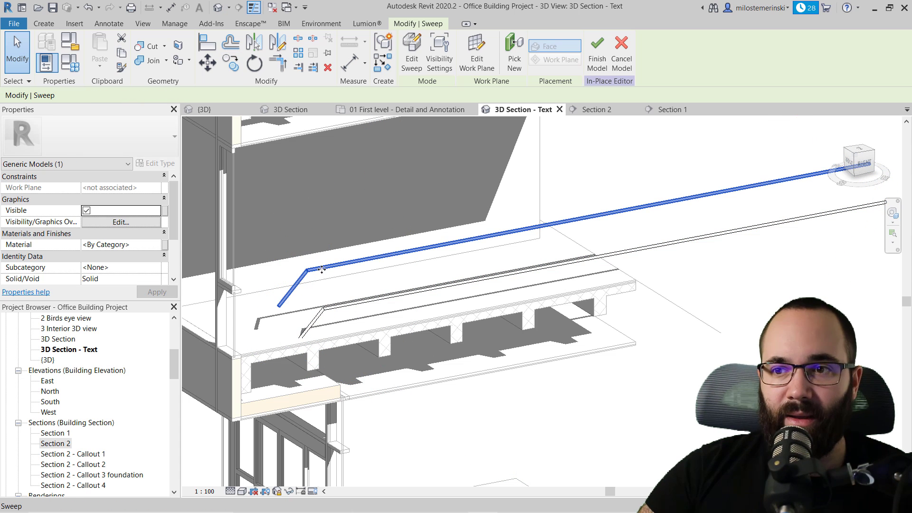
pyautogui.click(321, 249)
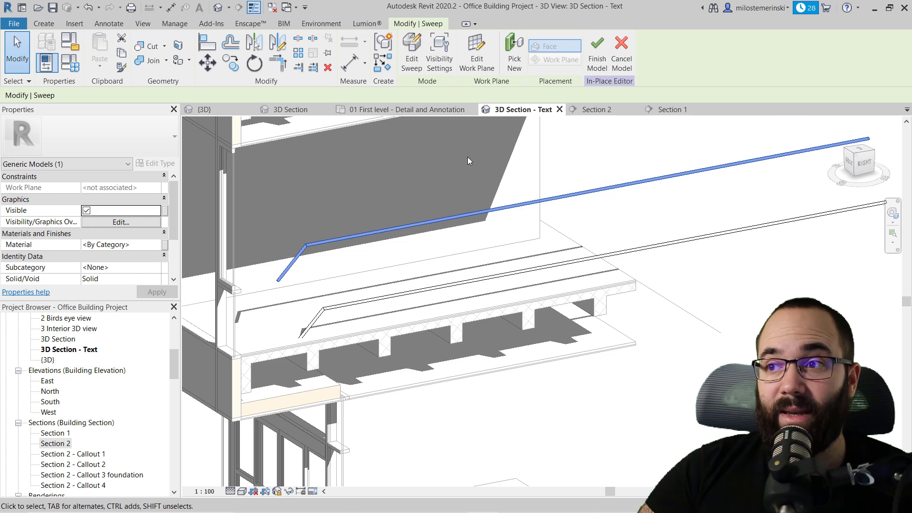
# Open the copied sweep's path sketch for editing in the Section 2 view.
pyautogui.click(416, 72)
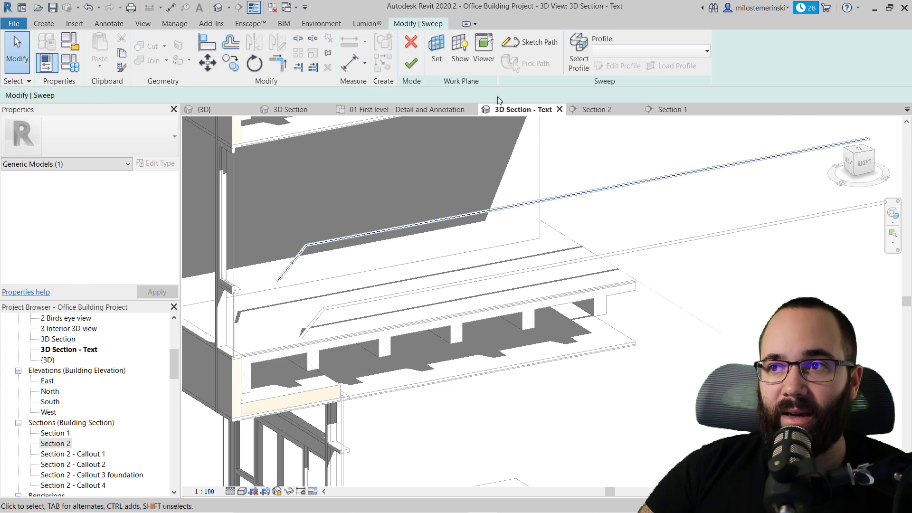
pyautogui.click(532, 44)
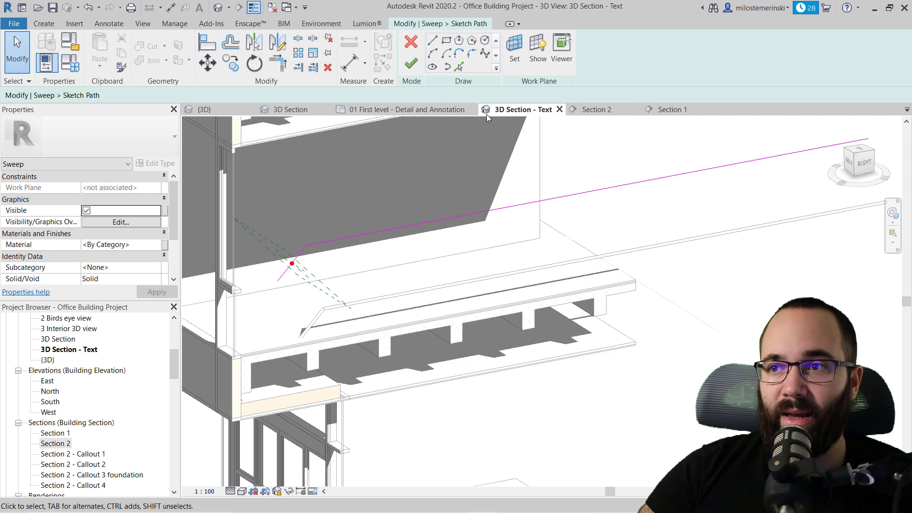
pyautogui.click(595, 109)
pyautogui.scroll(4, 340, 276)
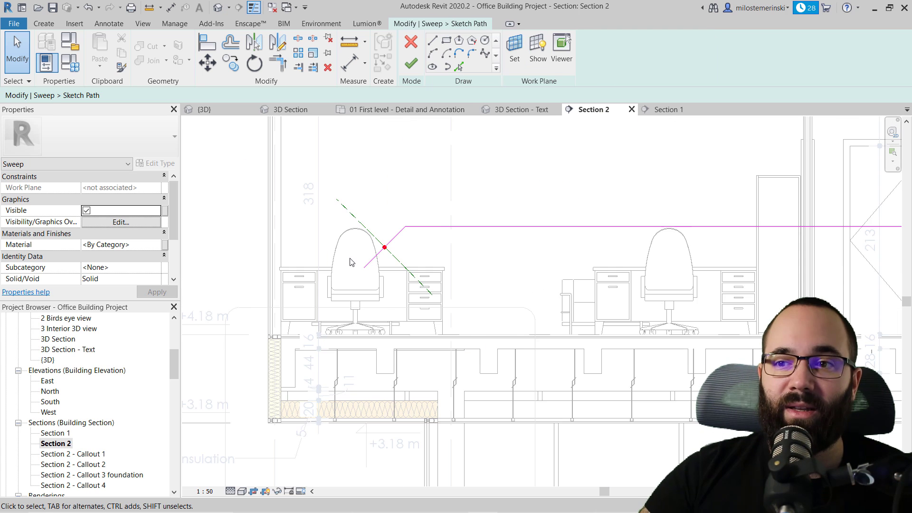
pyautogui.scroll(-1, 326, 251)
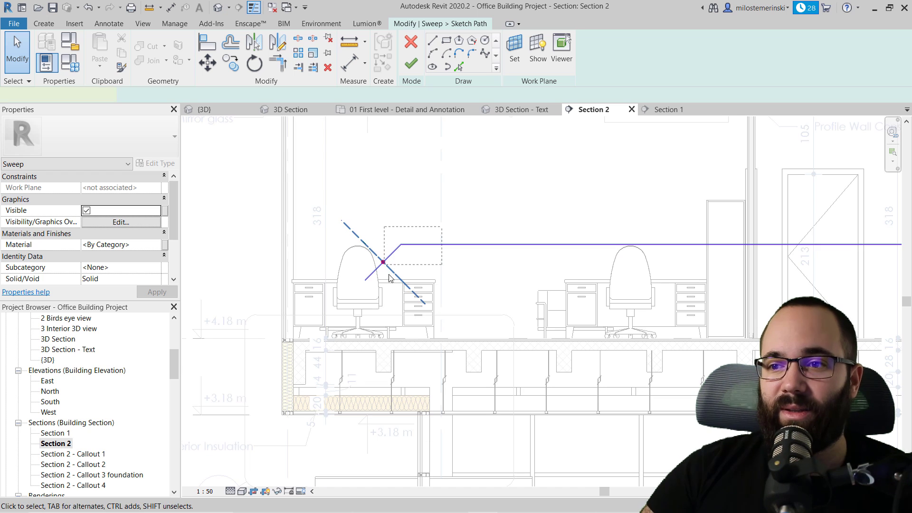
# Shift the path towards the facade, leaving its angled segment about 62 long at 140° to the horizontal segment.
pyautogui.click(377, 259)
pyautogui.moveTo(377, 258); pyautogui.dragTo(380, 251)
pyautogui.scroll(-3, 421, 247)
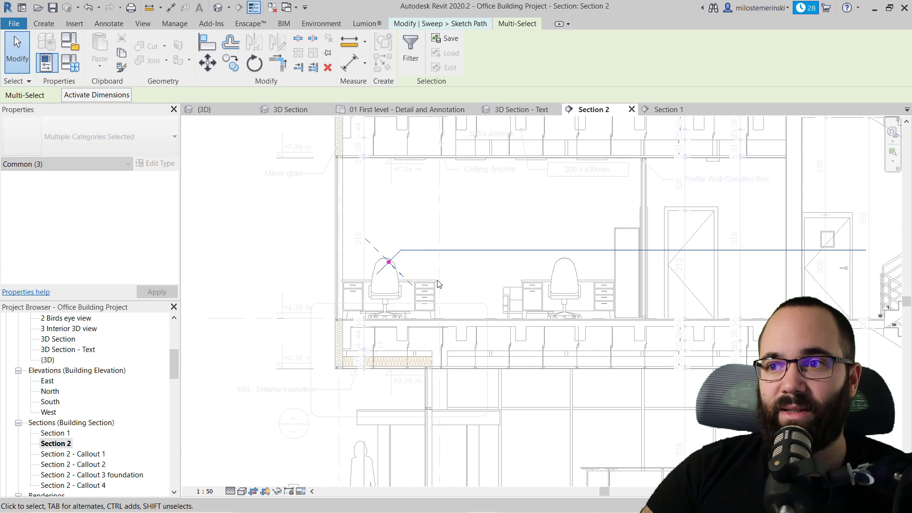
pyautogui.click(435, 286)
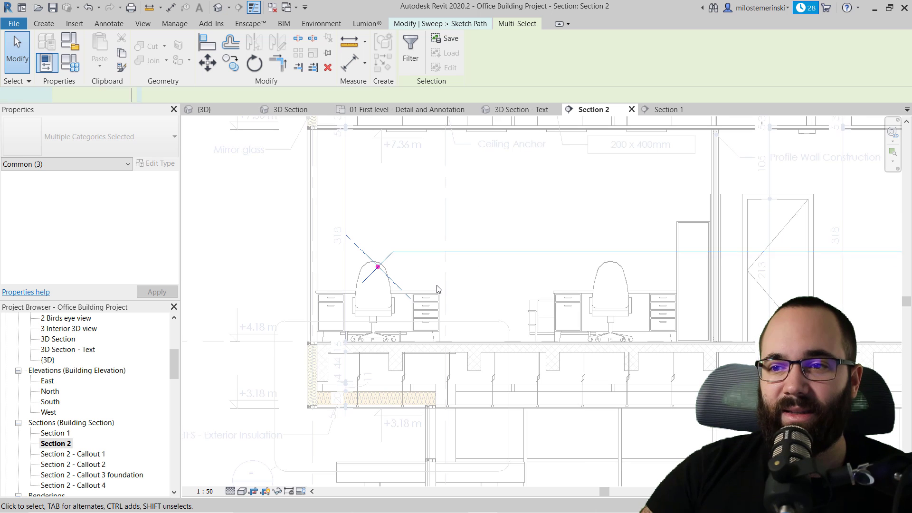
pyautogui.click(388, 258)
pyautogui.moveTo(362, 282)
pyautogui.mouseDown()
pyautogui.moveTo(335, 234)
pyautogui.moveTo(313, 266)
pyautogui.moveTo(319, 282)
pyautogui.mouseUp()
pyautogui.scroll(2, 335, 234)
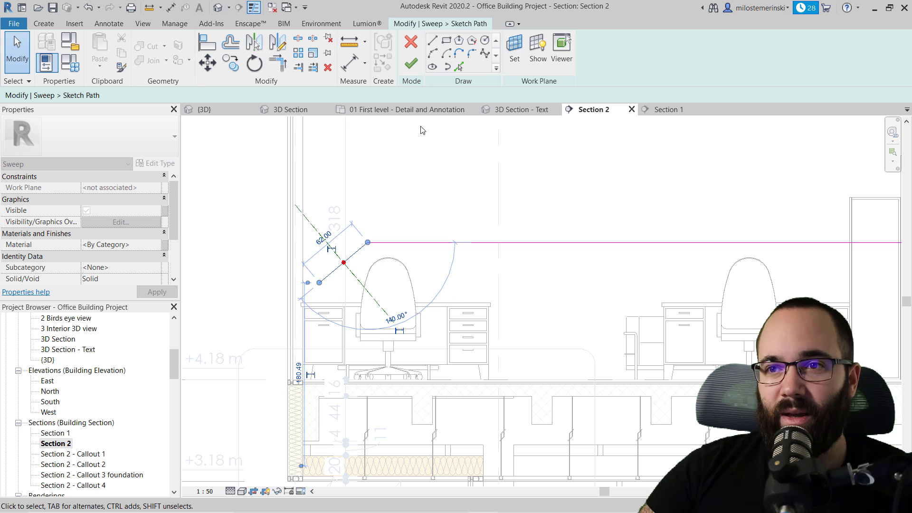
# Return to the 3D Section - Text view and unlock its orientation.
pyautogui.click(521, 109)
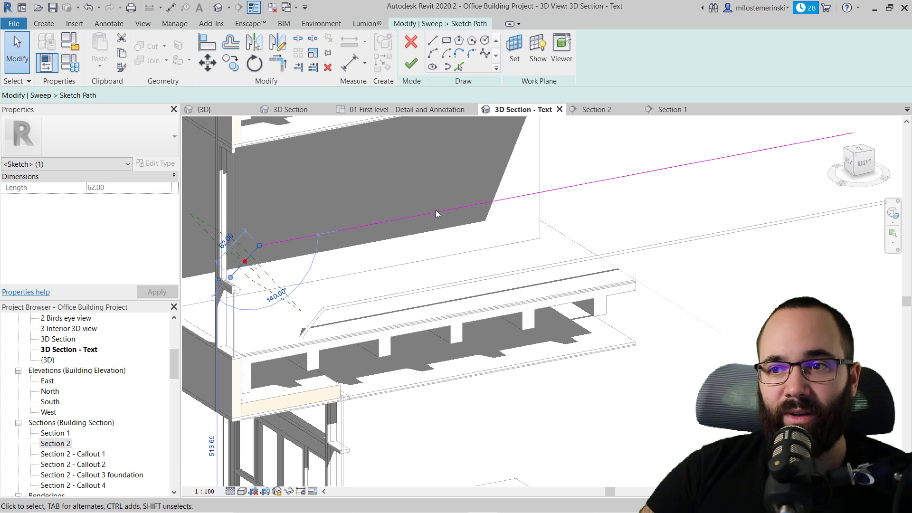
pyautogui.moveTo(240, 283); pyautogui.dragTo(301, 264, button='middle')
pyautogui.click(277, 491)
pyautogui.click(303, 479)
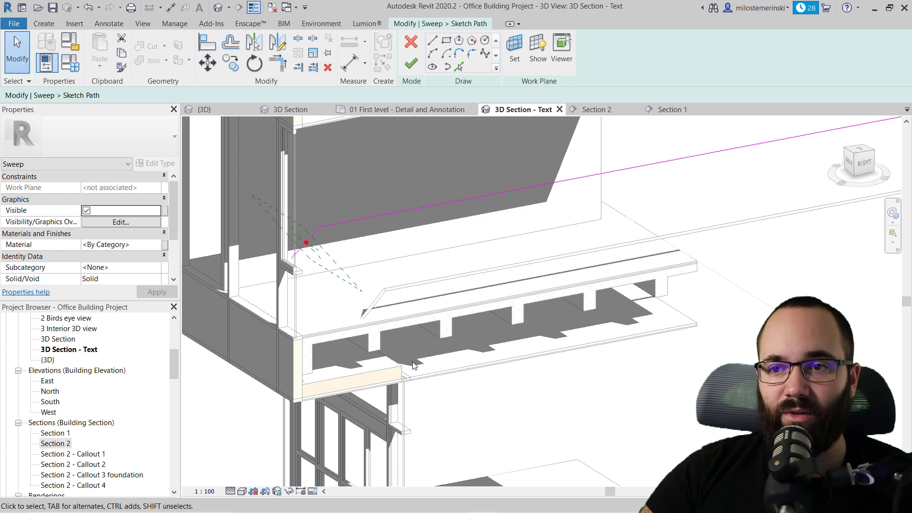
# Reposition the angled segment's free end at the window frame, making the segment about 57 long.
pyautogui.scroll(5, 342, 266)
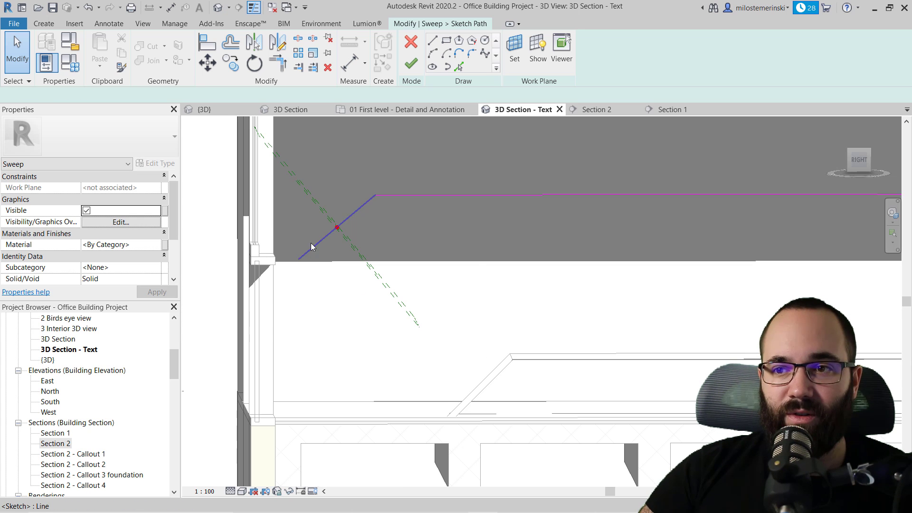
pyautogui.click(312, 247)
pyautogui.scroll(2, 298, 242)
pyautogui.moveTo(293, 242); pyautogui.dragTo(260, 271)
pyautogui.moveTo(287, 302)
pyautogui.keyDown('shift'); pyautogui.mouseDown(button='middle')
pyautogui.moveTo(325, 309)
pyautogui.moveTo(300, 228)
pyautogui.moveTo(285, 285)
pyautogui.moveTo(323, 278)
pyautogui.mouseUp(button='middle'); pyautogui.keyUp('shift')
pyautogui.moveTo(272, 296); pyautogui.dragTo(299, 246)
pyautogui.moveTo(325, 291)
pyautogui.keyDown('shift'); pyautogui.mouseDown(button='middle')
pyautogui.moveTo(346, 297)
pyautogui.moveTo(380, 285)
pyautogui.moveTo(375, 291)
pyautogui.mouseUp(button='middle'); pyautogui.keyUp('shift')
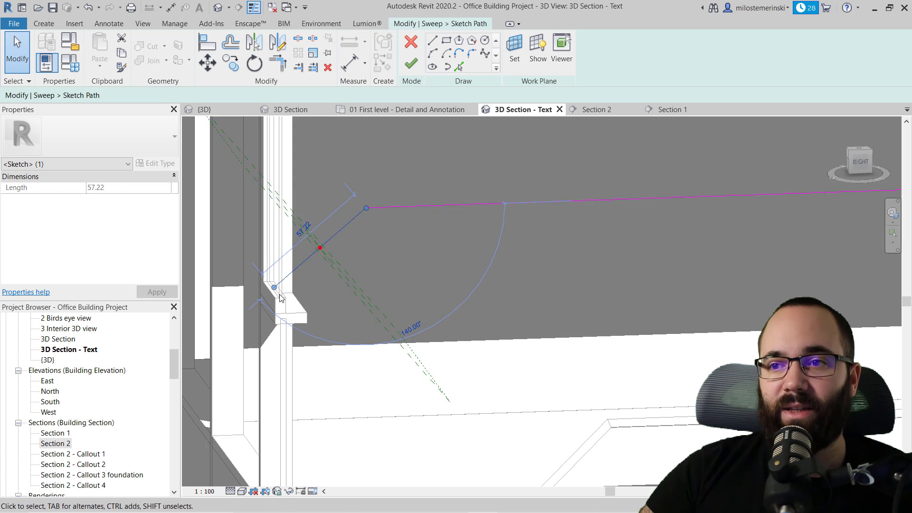
# Lower the path's horizontal segment slightly, making it about 984 long, and finish the path sketch and sweep.
pyautogui.scroll(-5, 323, 283)
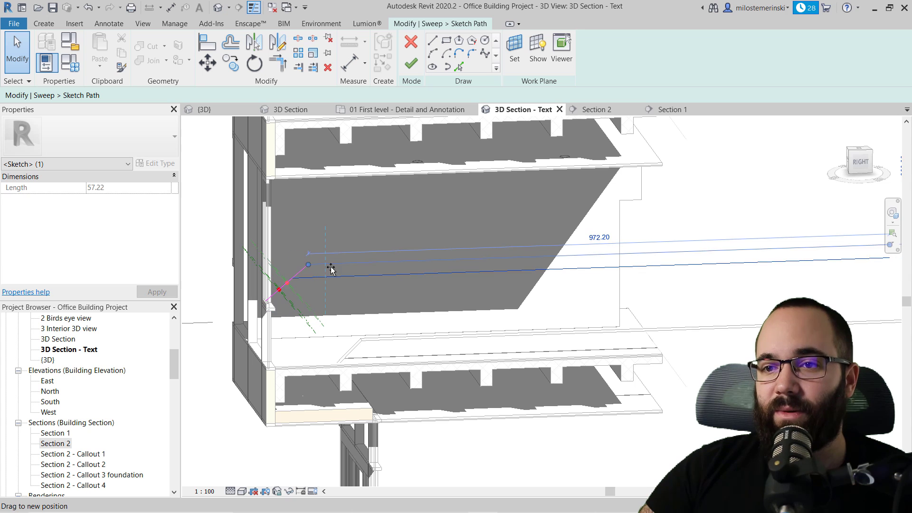
pyautogui.click(332, 276)
pyautogui.scroll(-3, 400, 276)
pyautogui.moveTo(451, 303)
pyautogui.keyDown('shift'); pyautogui.mouseDown(button='middle')
pyautogui.moveTo(437, 265)
pyautogui.moveTo(470, 301)
pyautogui.moveTo(466, 294)
pyautogui.mouseUp(button='middle'); pyautogui.keyUp('shift')
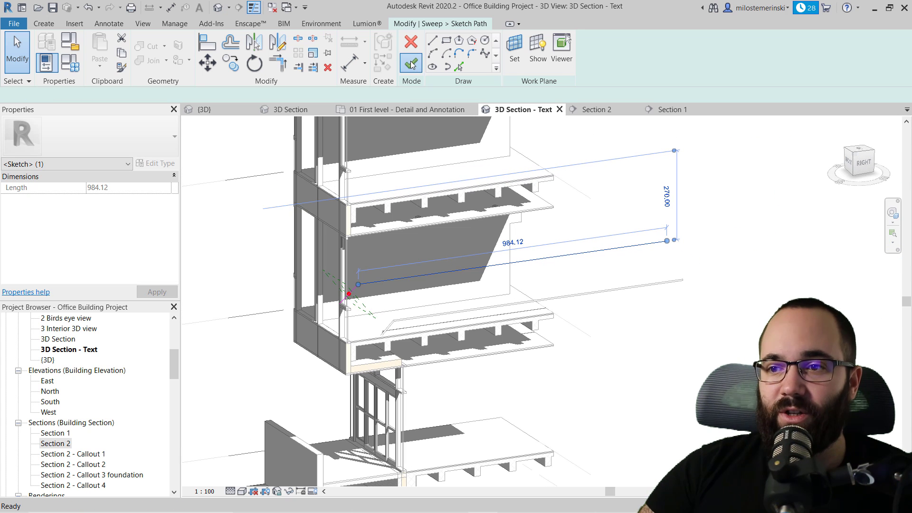
pyautogui.click(410, 63)
pyautogui.click(411, 64)
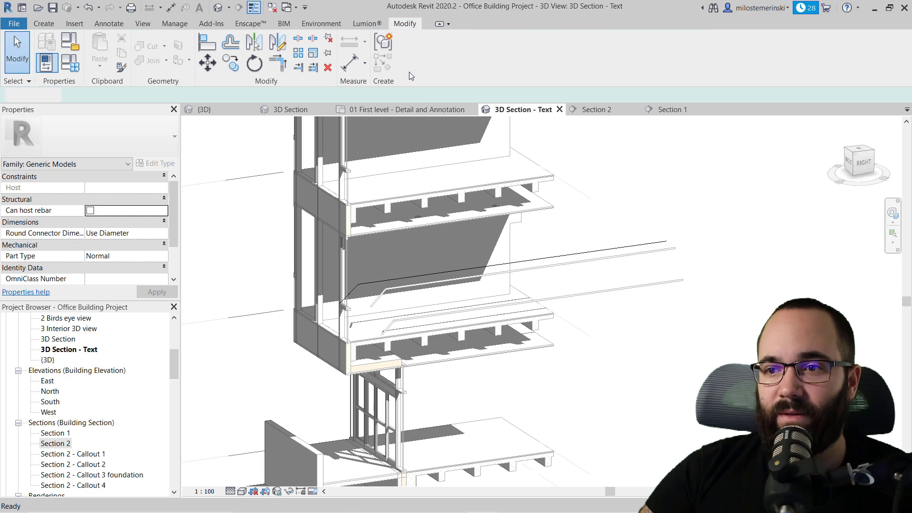
# Open the 01 First level - Detail and Annotation floor plan and select the upper leader sweep there.
pyautogui.moveTo(412, 243)
pyautogui.keyDown('shift'); pyautogui.mouseDown(button='middle')
pyautogui.moveTo(458, 291)
pyautogui.moveTo(472, 292)
pyautogui.moveTo(421, 261)
pyautogui.moveTo(486, 271)
pyautogui.moveTo(584, 258)
pyautogui.moveTo(613, 245)
pyautogui.moveTo(611, 238)
pyautogui.moveTo(533, 267)
pyautogui.moveTo(468, 320)
pyautogui.moveTo(514, 331)
pyautogui.moveTo(580, 301)
pyautogui.moveTo(615, 264)
pyautogui.moveTo(551, 291)
pyautogui.moveTo(506, 280)
pyautogui.mouseUp(button='middle'); pyautogui.keyUp('shift')
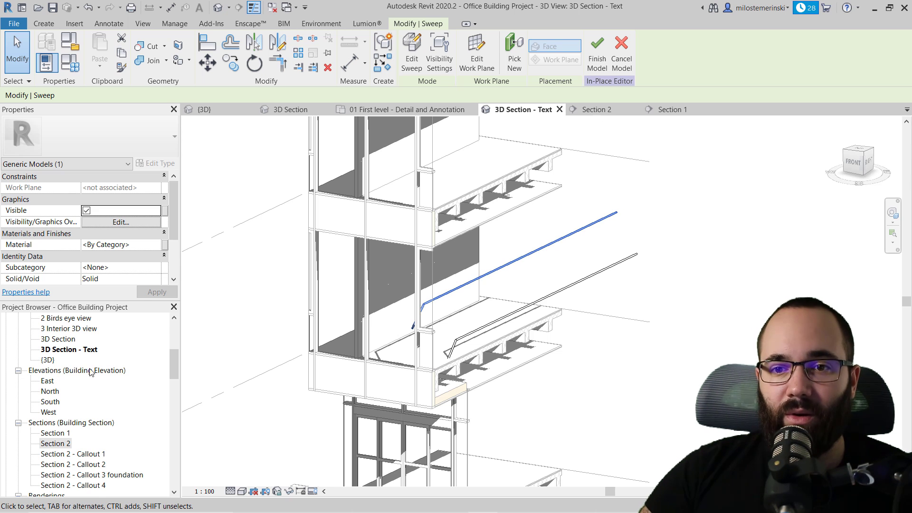
pyautogui.scroll(3, 91, 372)
pyautogui.press('Escape')
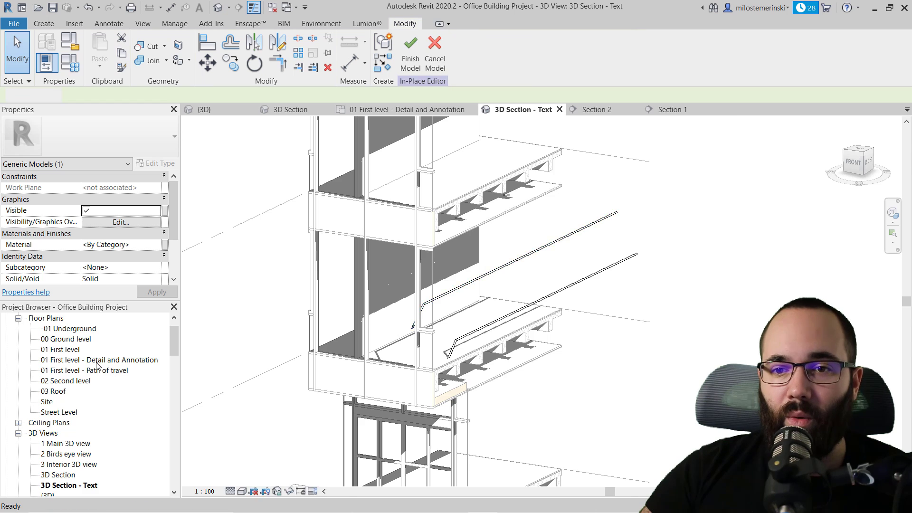
pyautogui.doubleClick(97, 361)
pyautogui.click(401, 345)
pyautogui.scroll(5, 404, 343)
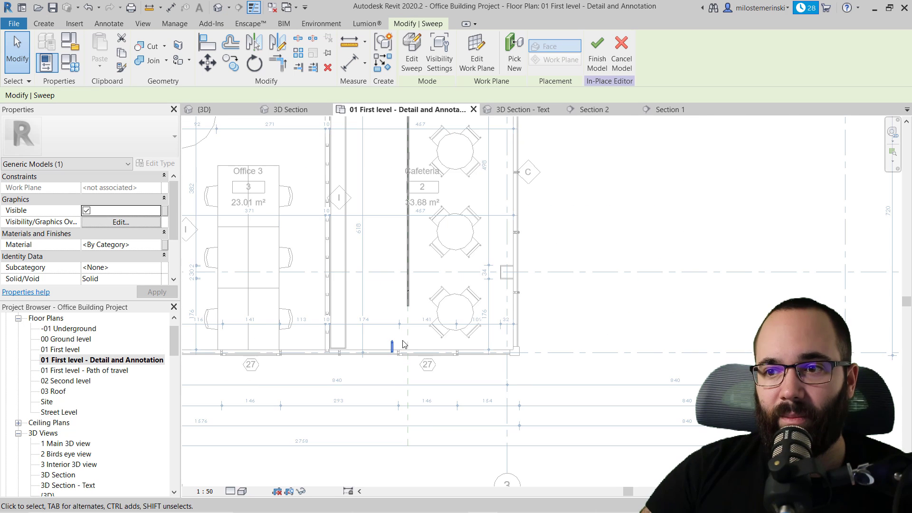
pyautogui.scroll(3, 404, 344)
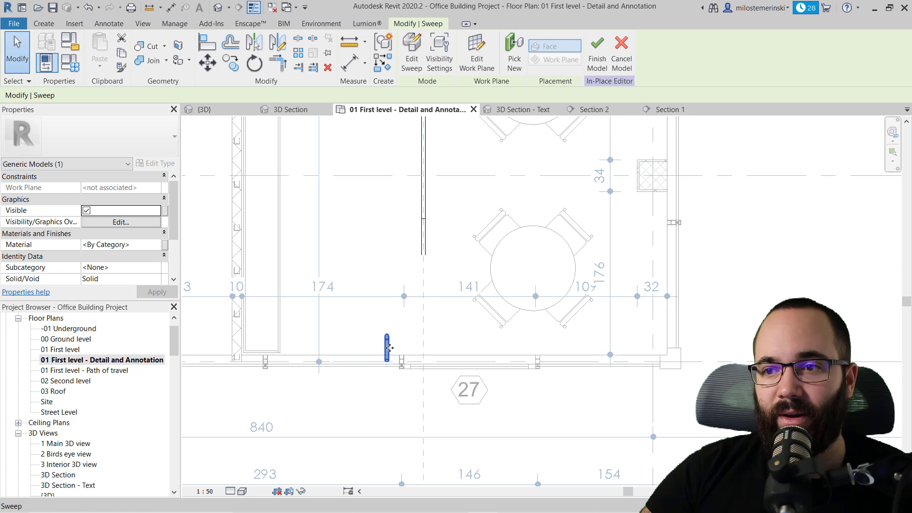
# Move the upper leader sweep horizontally in plan onto the dashed Ref. Text reference plane.
pyautogui.click(207, 64)
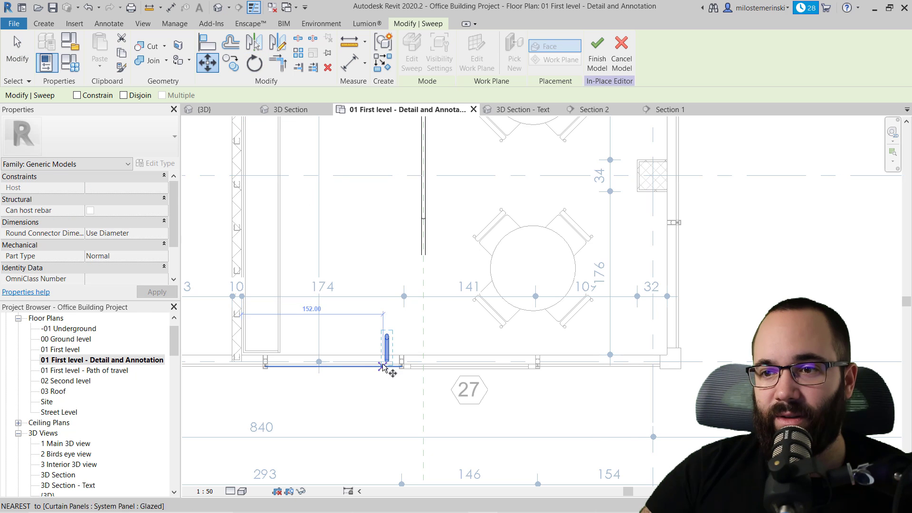
pyautogui.scroll(4, 387, 361)
pyautogui.click(399, 357)
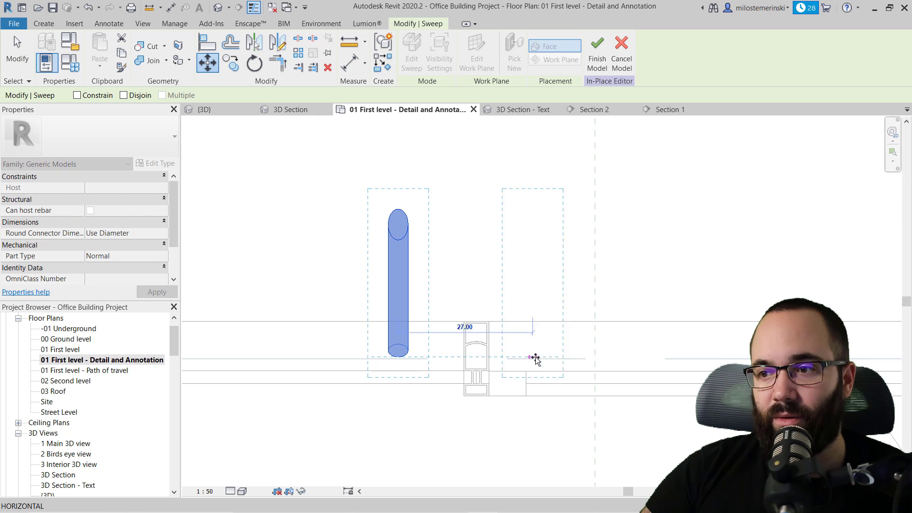
pyautogui.click(594, 359)
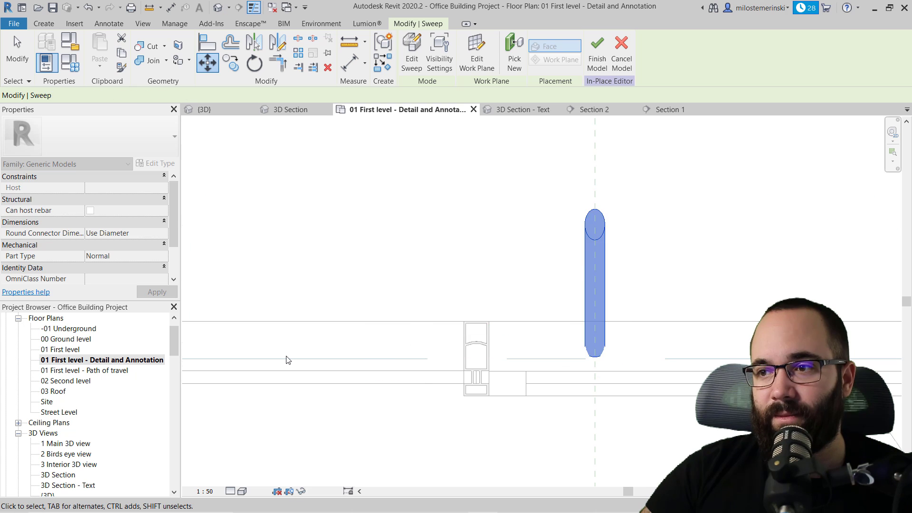
pyautogui.scroll(-5, 284, 359)
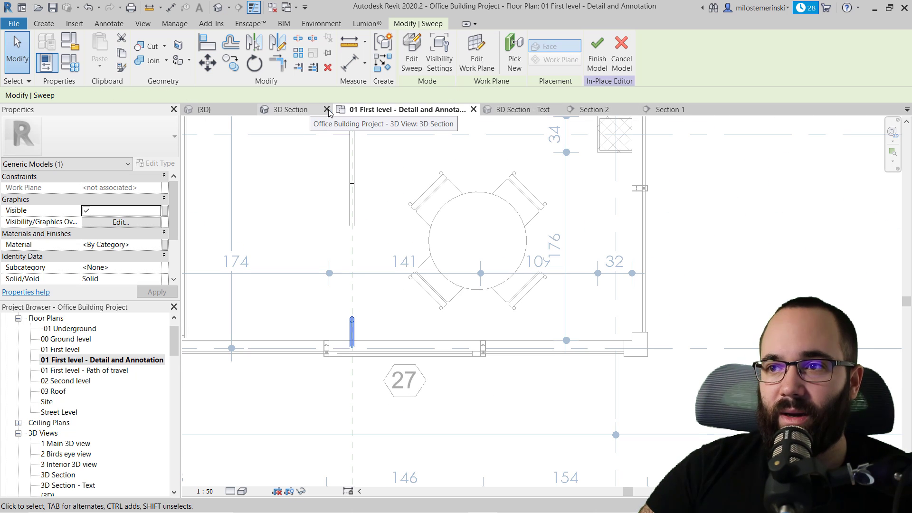
# Edit the upper leader's path in the 3D Section - Text view, extending its horizontal segment to about 1020.
pyautogui.click(504, 112)
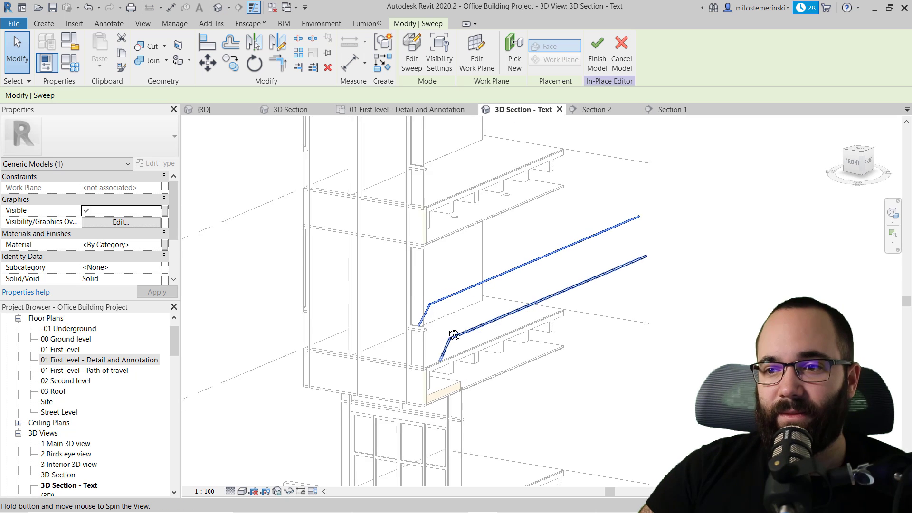
pyautogui.keyDown('shift'); pyautogui.moveTo(454, 335); pyautogui.dragTo(353, 292, button='middle'); pyautogui.keyUp('shift')
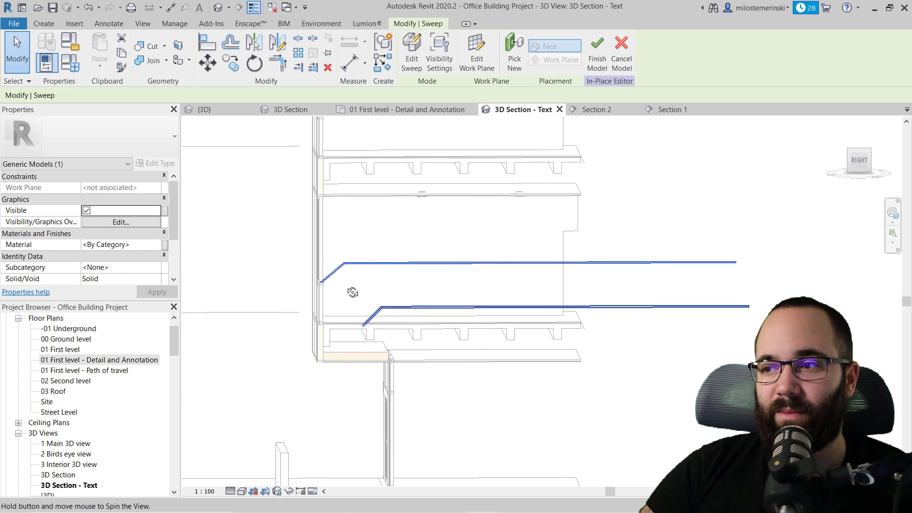
pyautogui.click(411, 52)
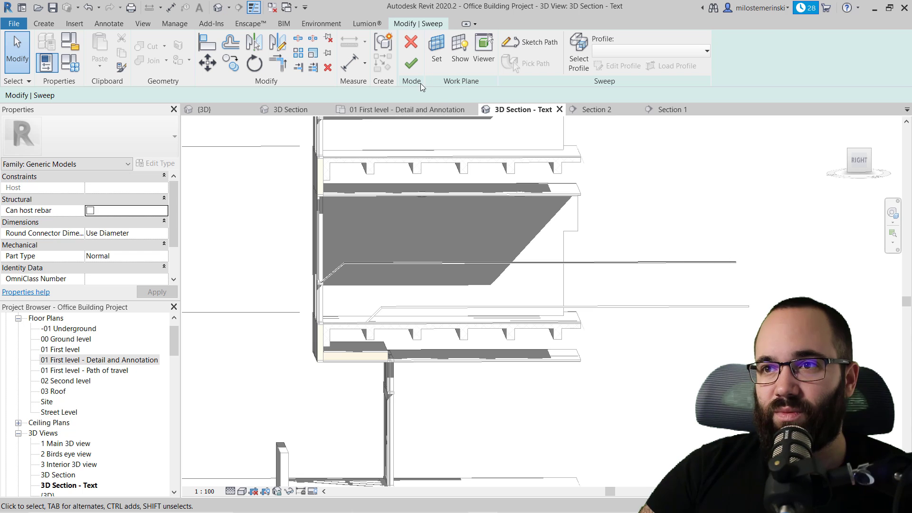
pyautogui.click(527, 43)
pyautogui.scroll(3, 718, 266)
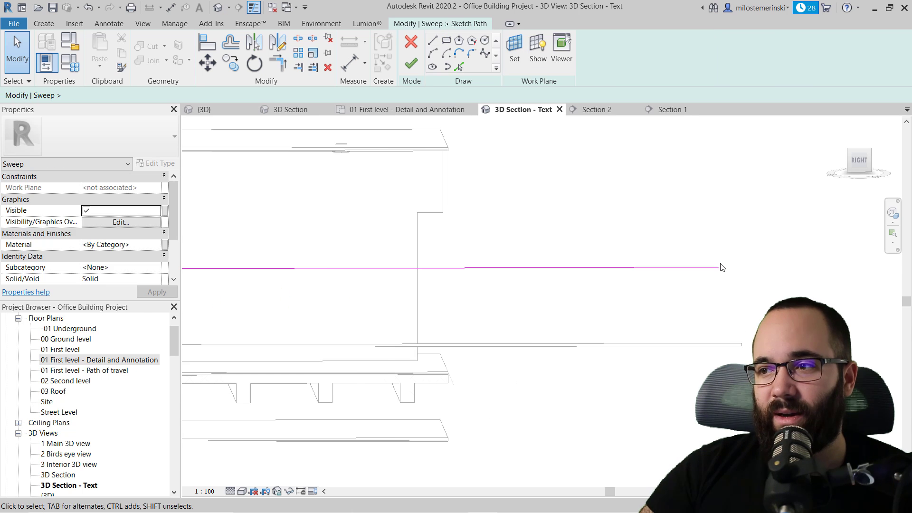
pyautogui.click(719, 267)
pyautogui.moveTo(719, 267); pyautogui.dragTo(744, 267)
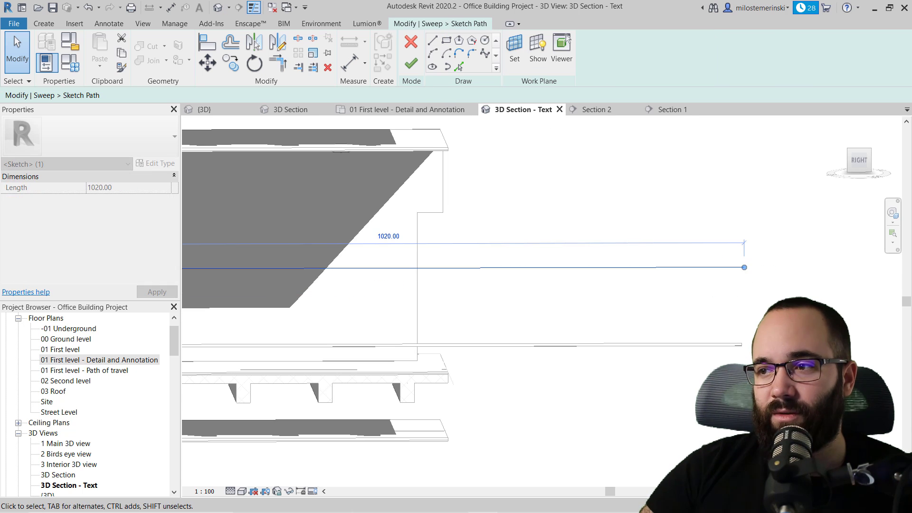
# Align the upper path's free end with the end of the lower leader, and finish the path sketch.
pyautogui.scroll(-3, 745, 349)
pyautogui.keyDown('shift'); pyautogui.moveTo(702, 358); pyautogui.dragTo(570, 332, button='middle'); pyautogui.keyUp('shift')
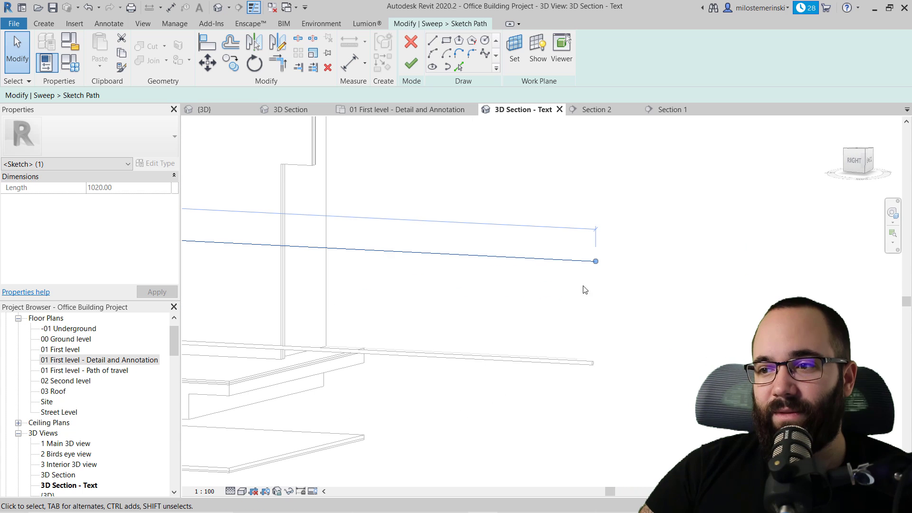
pyautogui.click(207, 50)
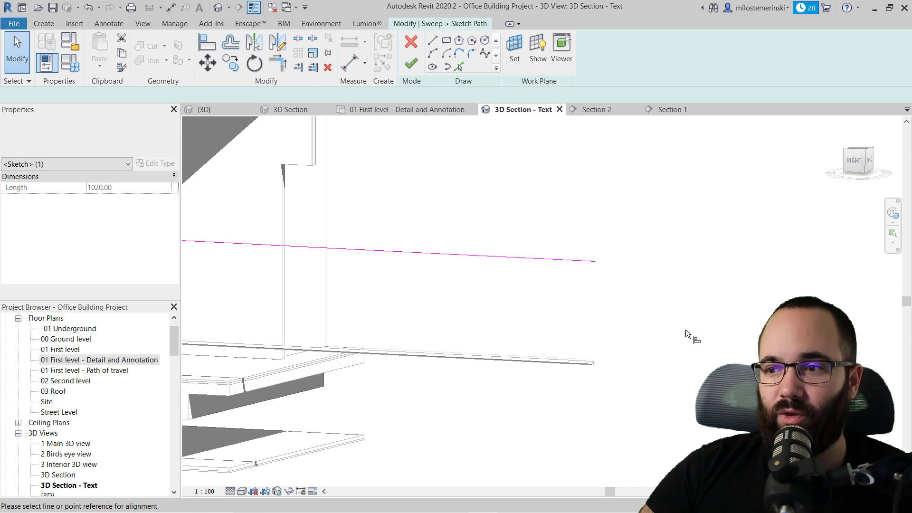
pyautogui.click(599, 365)
pyautogui.click(596, 265)
pyautogui.scroll(-2, 594, 264)
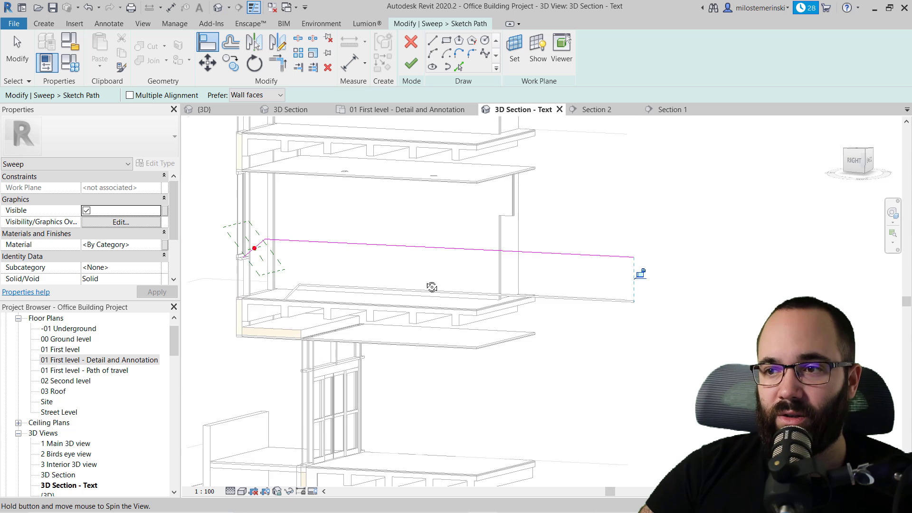
pyautogui.keyDown('shift'); pyautogui.moveTo(430, 286); pyautogui.dragTo(531, 299, button='middle'); pyautogui.keyUp('shift')
pyautogui.click(411, 63)
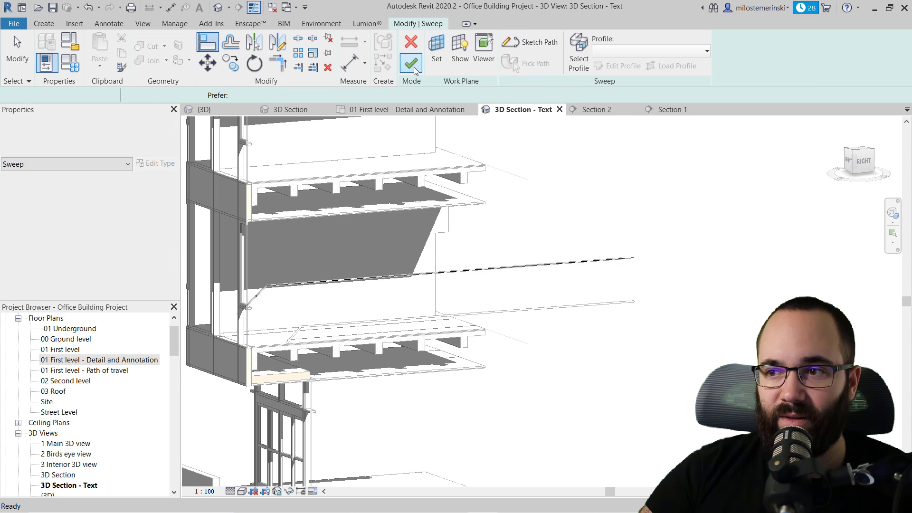
# Finish editing the upper leader sweep, and restore and lock the saved orientation of the 3D Section - Text view.
pyautogui.click(409, 64)
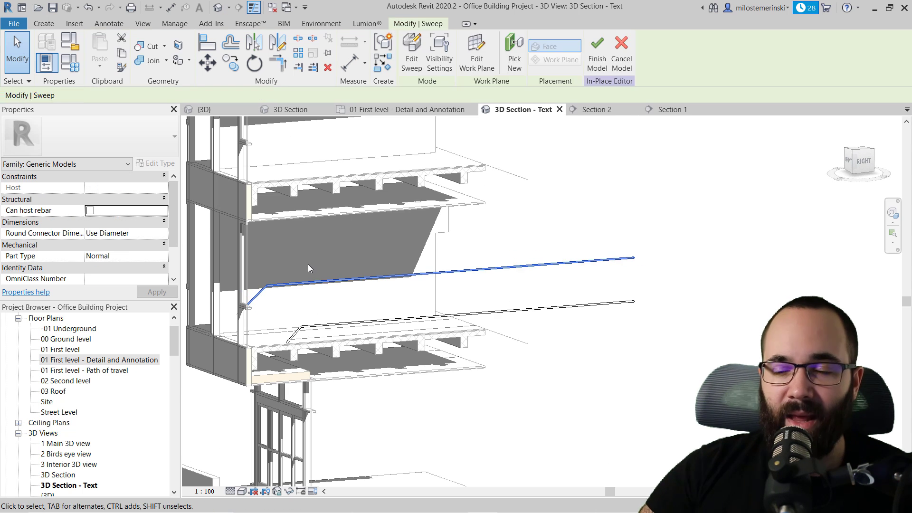
pyautogui.scroll(2, 359, 274)
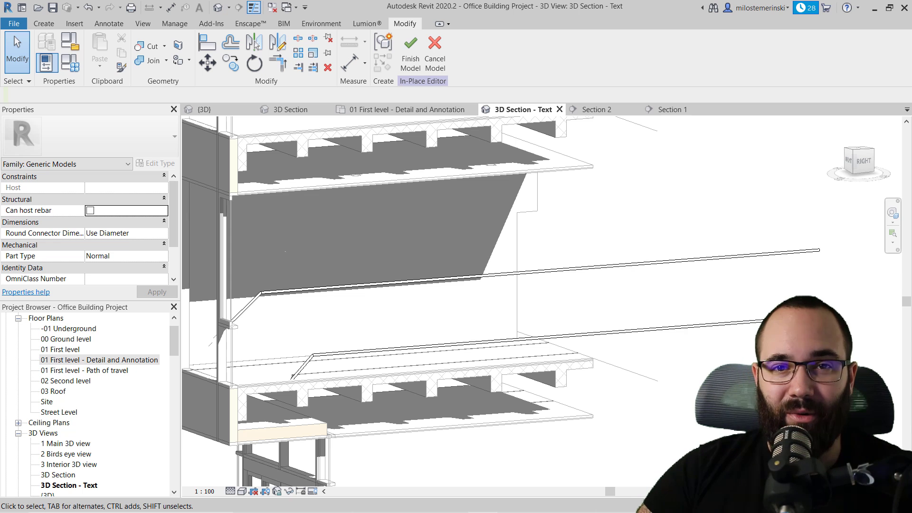
pyautogui.scroll(-2, 398, 268)
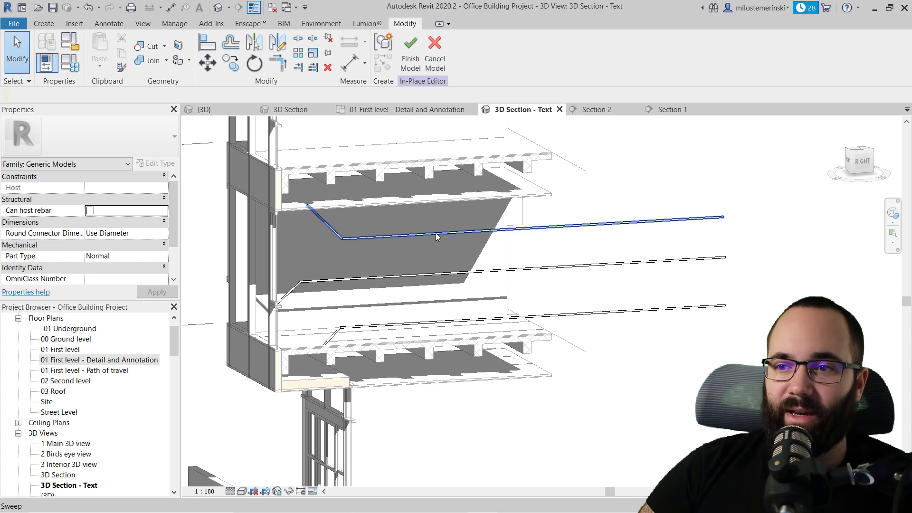
pyautogui.moveTo(397, 240)
pyautogui.keyDown('shift'); pyautogui.mouseDown(button='middle')
pyautogui.moveTo(433, 264)
pyautogui.moveTo(586, 230)
pyautogui.moveTo(448, 274)
pyautogui.mouseUp(button='middle'); pyautogui.keyUp('shift')
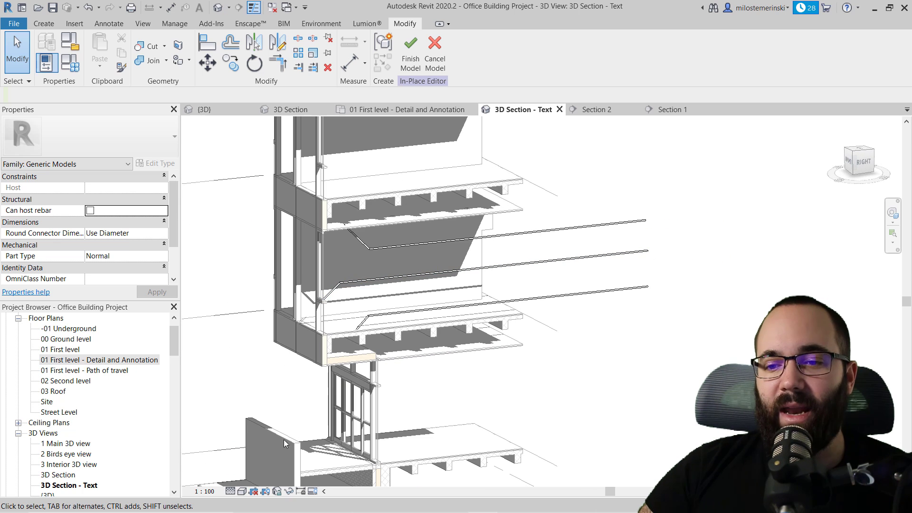
pyautogui.click(276, 491)
pyautogui.click(301, 469)
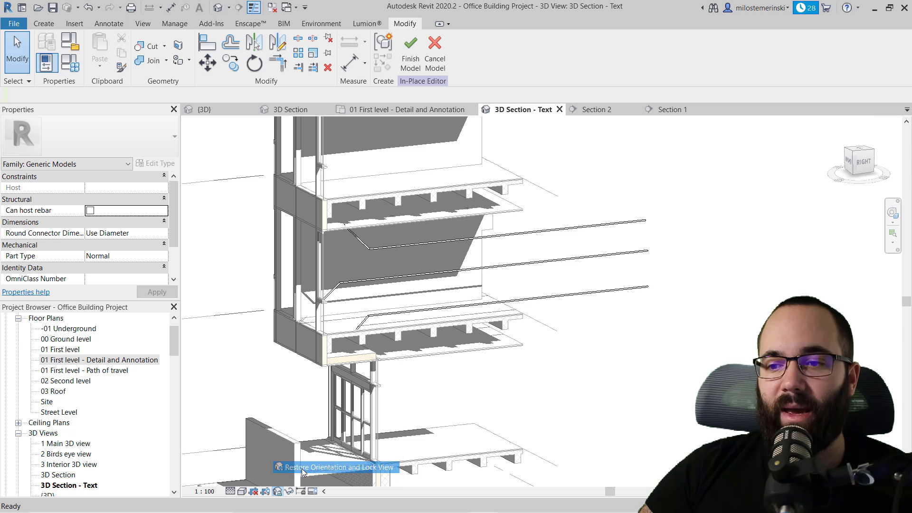
# Finish the in-place model containing the three leader sweeps.
pyautogui.scroll(-5, 299, 282)
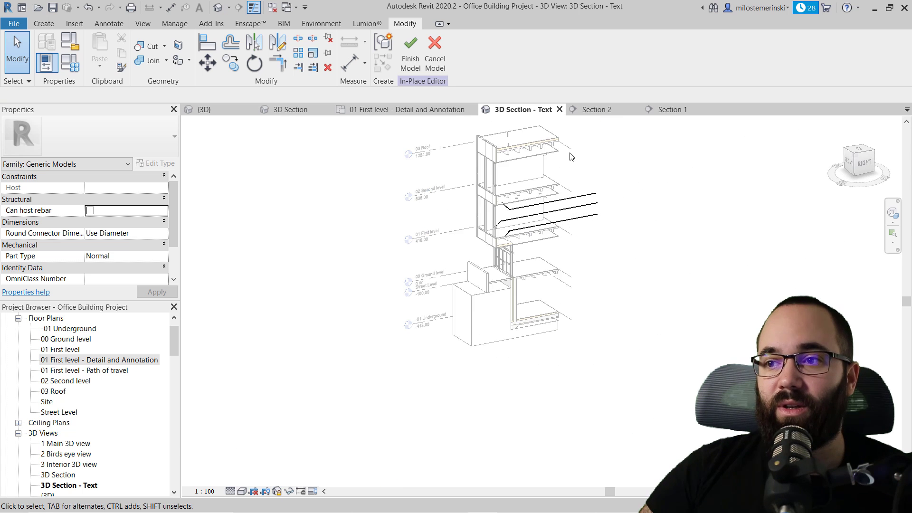
pyautogui.scroll(6, 565, 194)
pyautogui.moveTo(563, 198); pyautogui.dragTo(506, 190, button='middle')
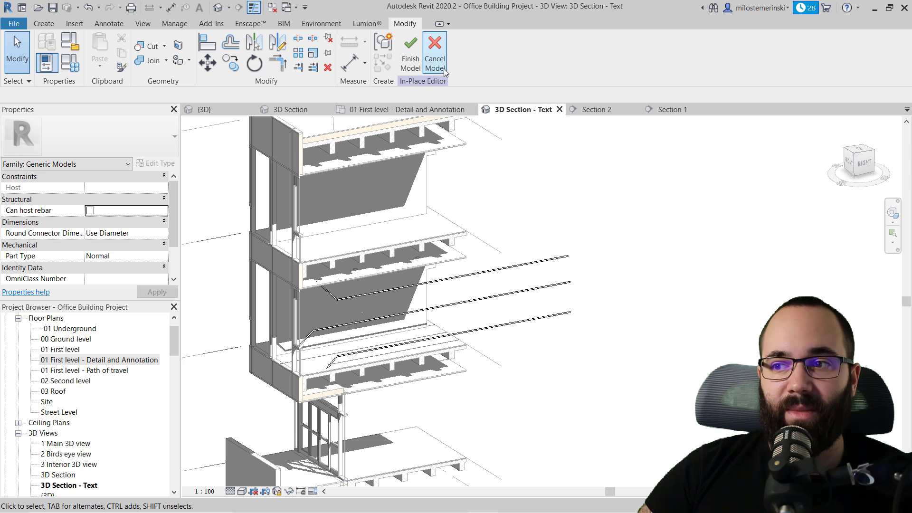
pyautogui.click(410, 55)
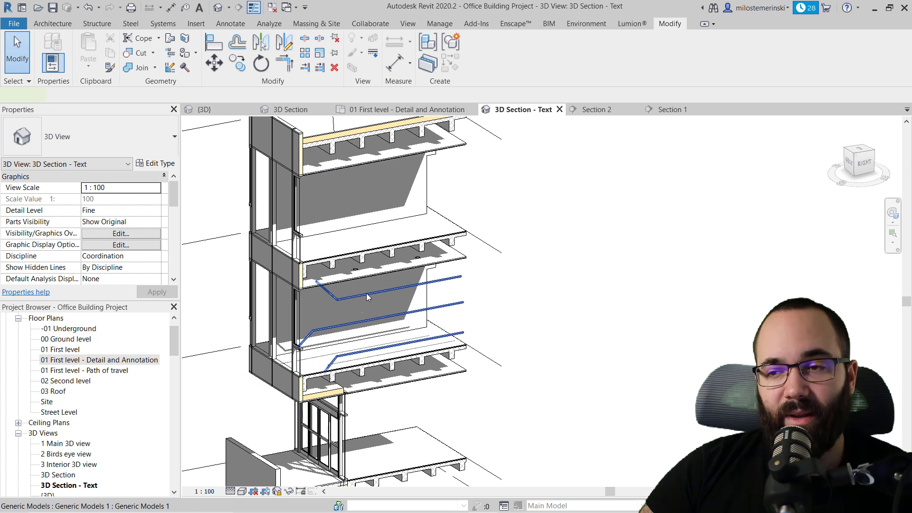
pyautogui.click(366, 292)
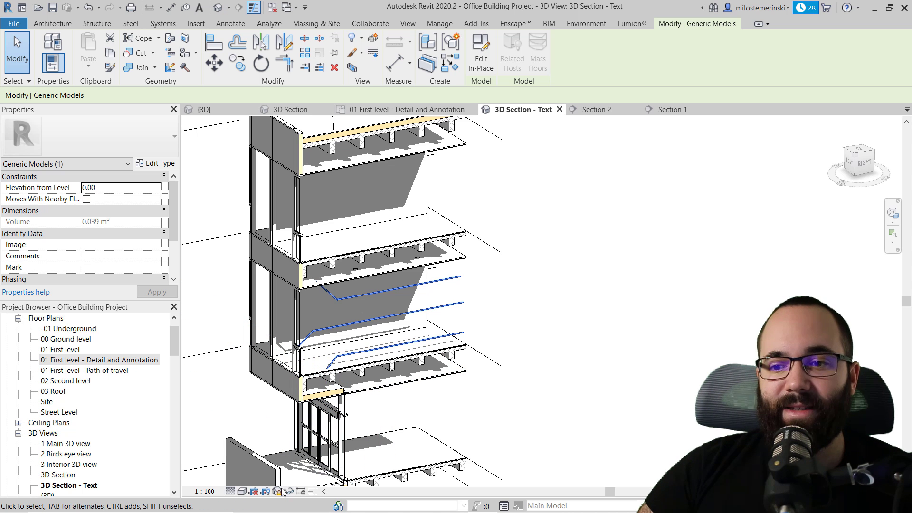
pyautogui.click(663, 207)
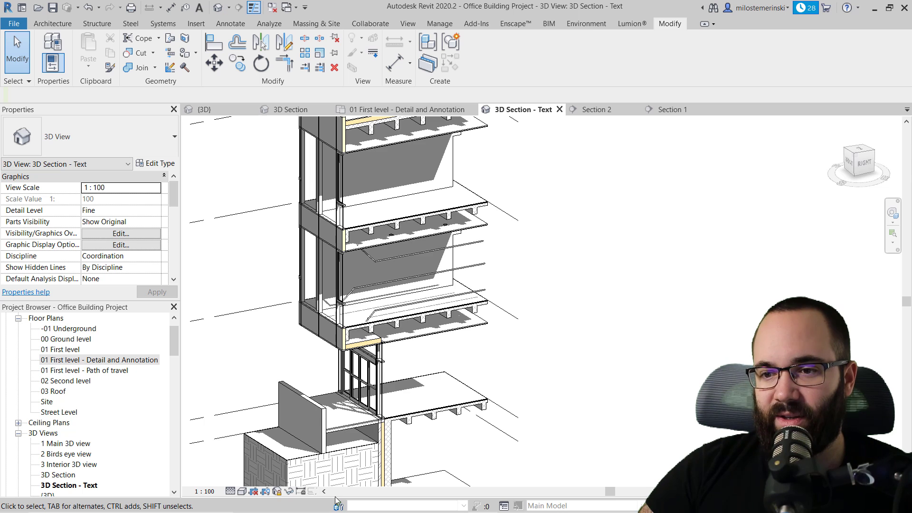
pyautogui.click(389, 114)
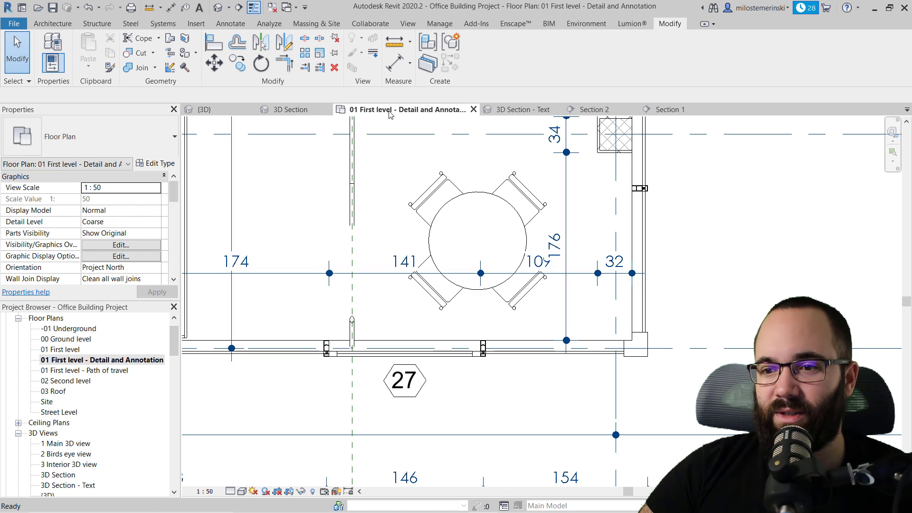
pyautogui.click(510, 110)
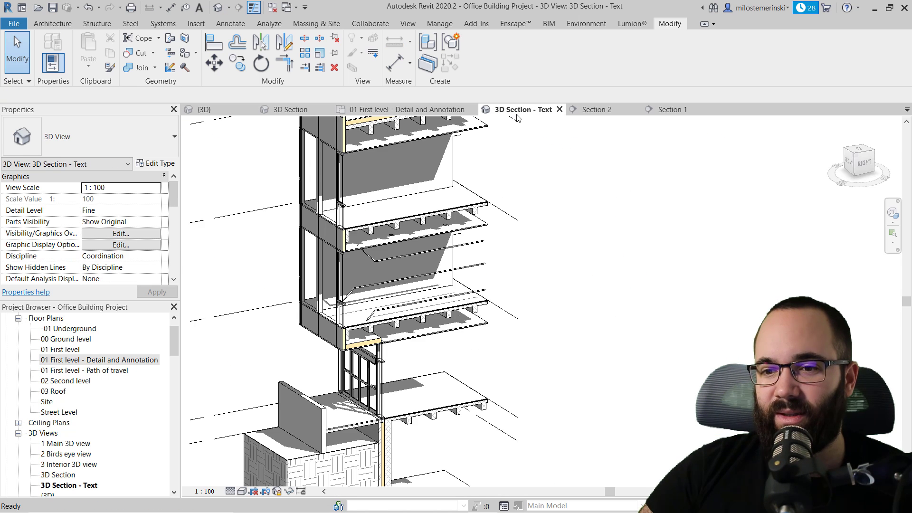
pyautogui.click(593, 110)
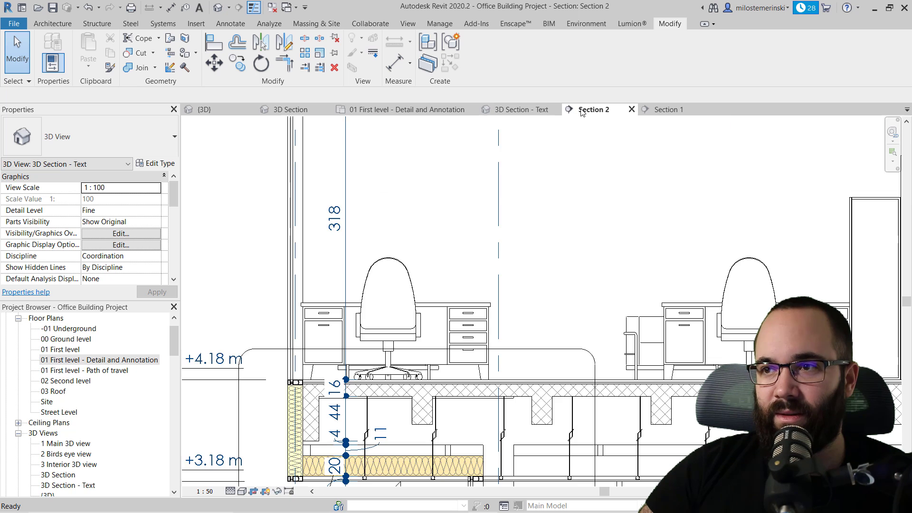
pyautogui.click(541, 112)
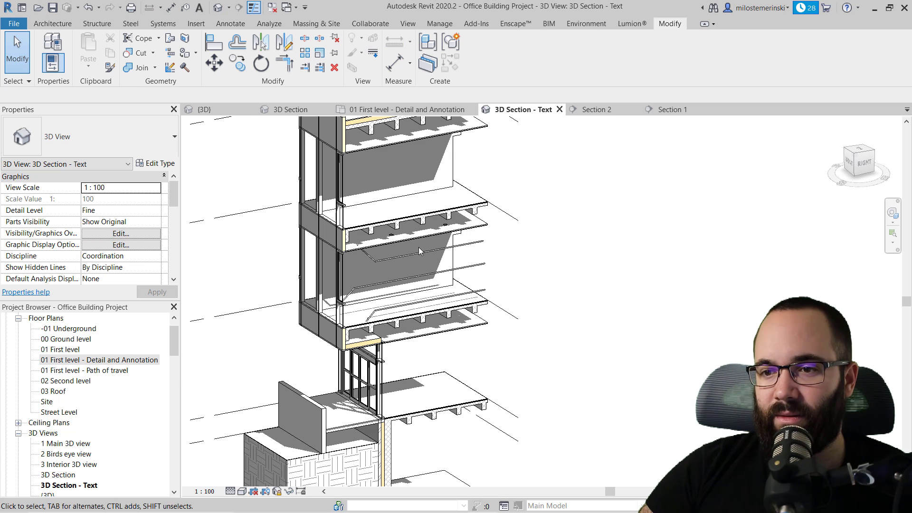
pyautogui.click(278, 493)
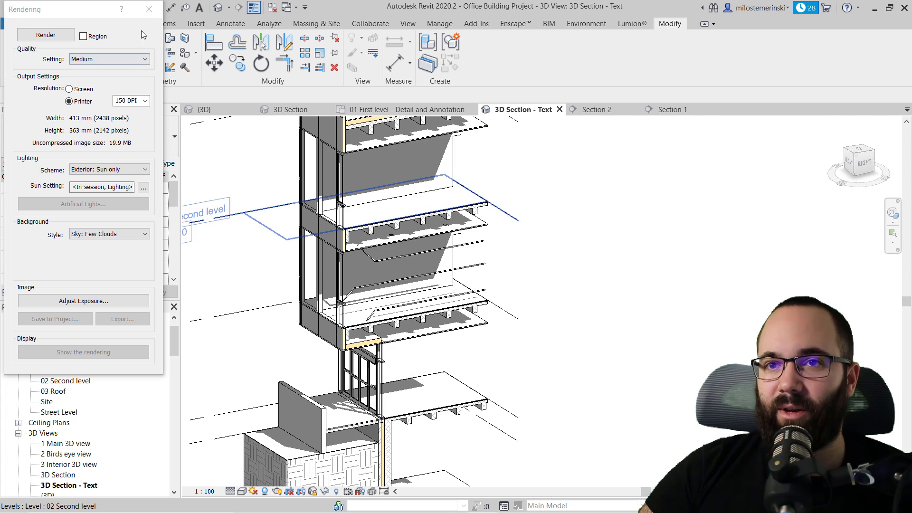
pyautogui.click(148, 9)
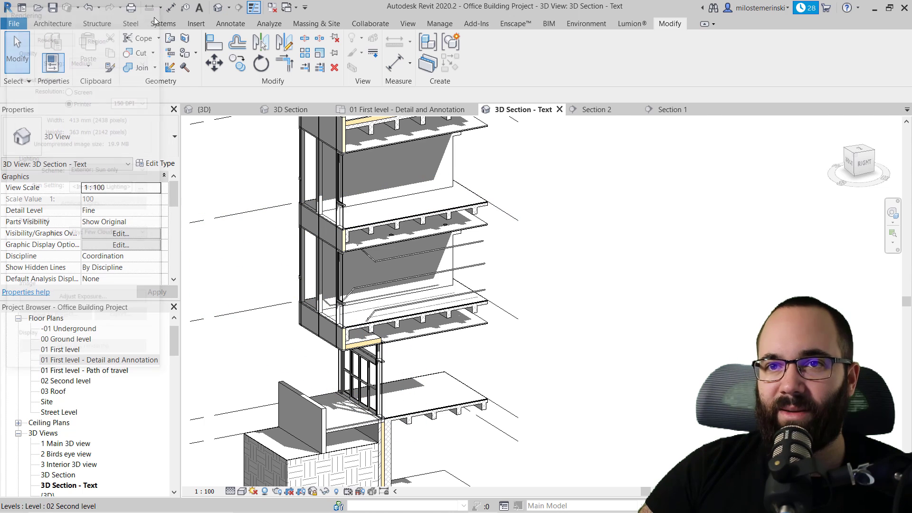
# Reveal the hidden section box and extend its interior side deeper into the building, then leave the Reveal Hidden Elements mode.
pyautogui.click(335, 492)
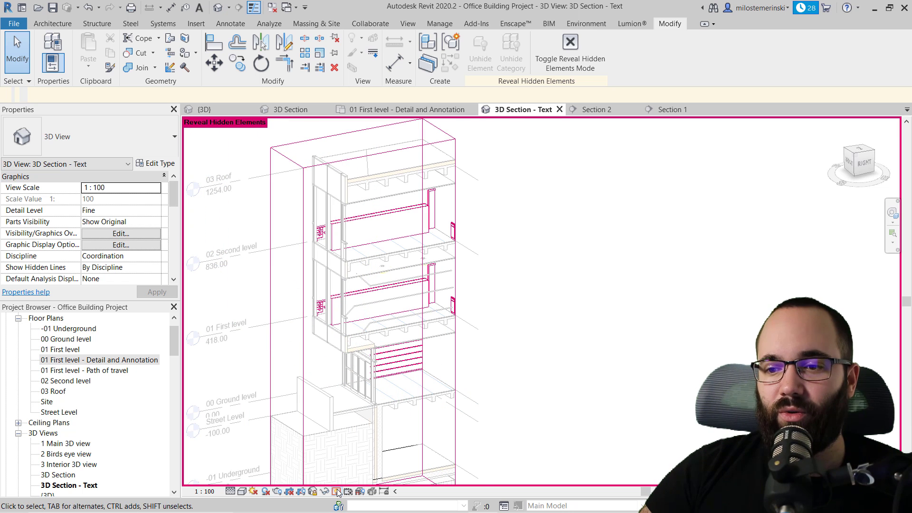
pyautogui.click(454, 384)
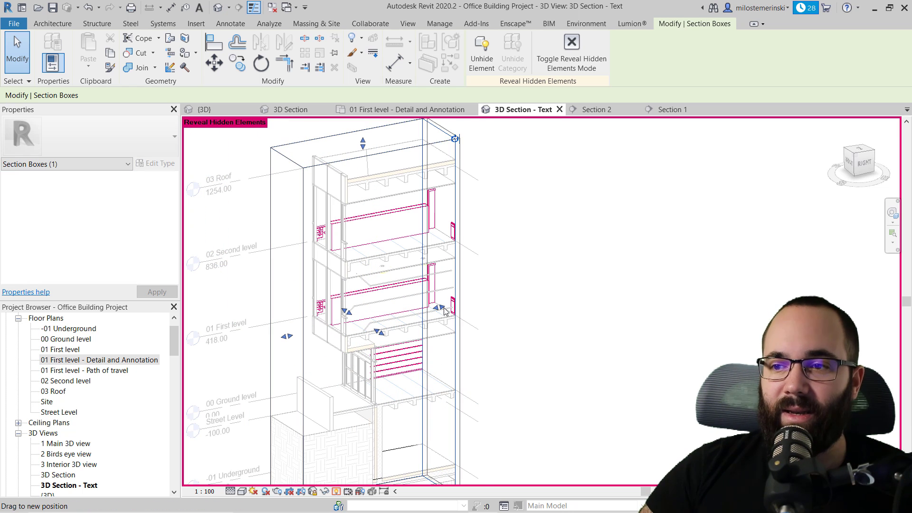
pyautogui.moveTo(444, 311); pyautogui.dragTo(505, 295)
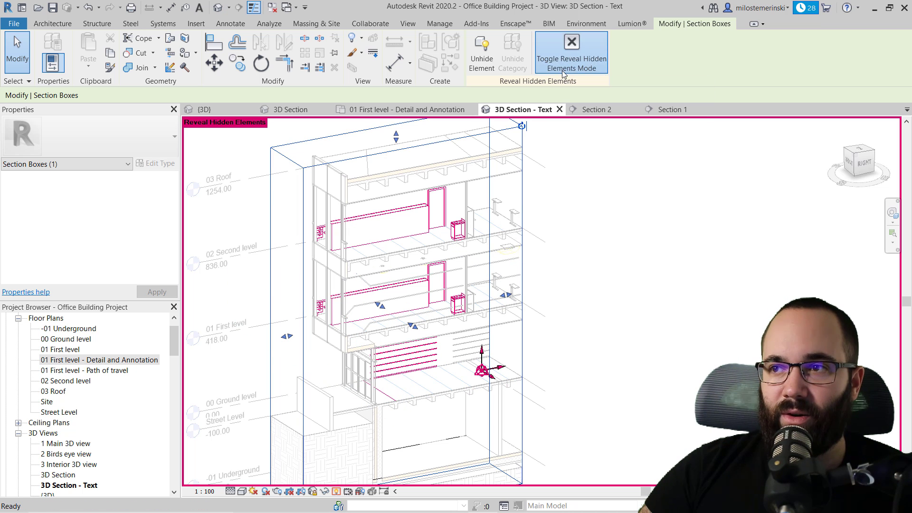
pyautogui.click(572, 52)
pyautogui.scroll(2, 463, 283)
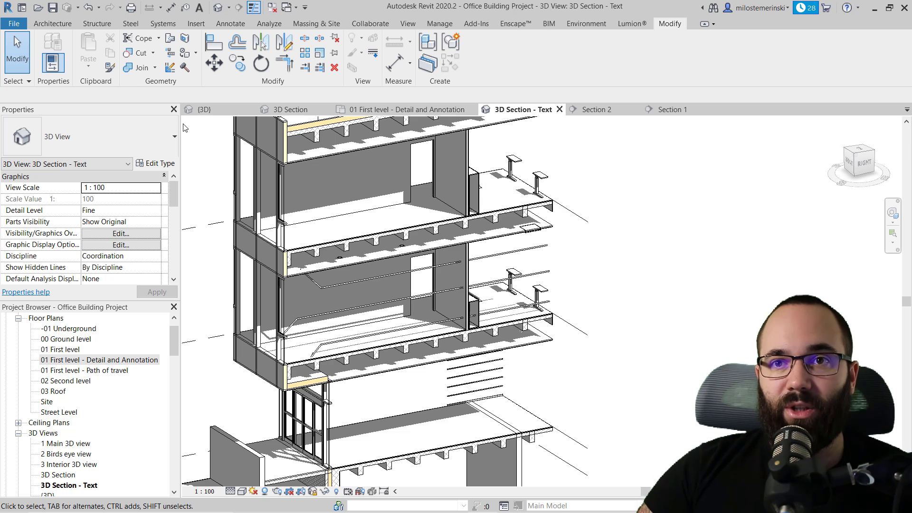
# Place the model text "gypsum ceiling" at the uppermost leader on the Ref. Text reference plane.
pyautogui.click(65, 26)
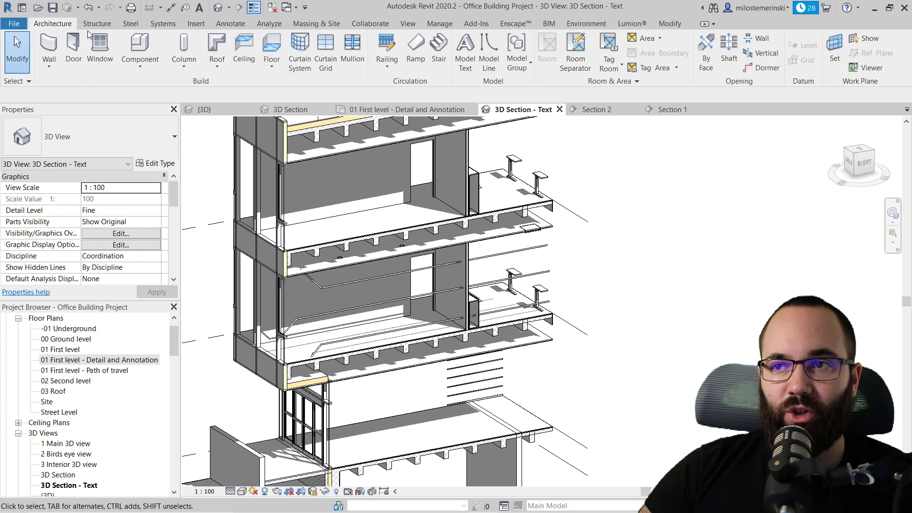
pyautogui.click(474, 71)
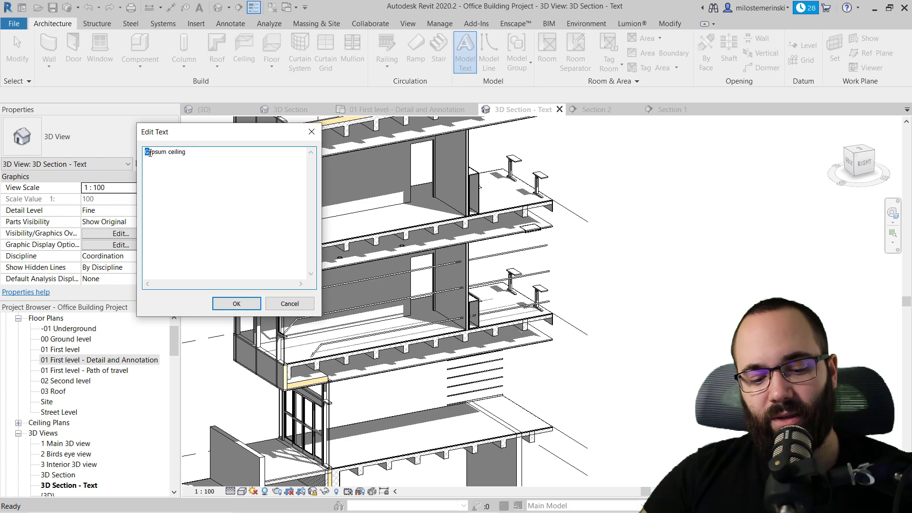
pyautogui.click(235, 304)
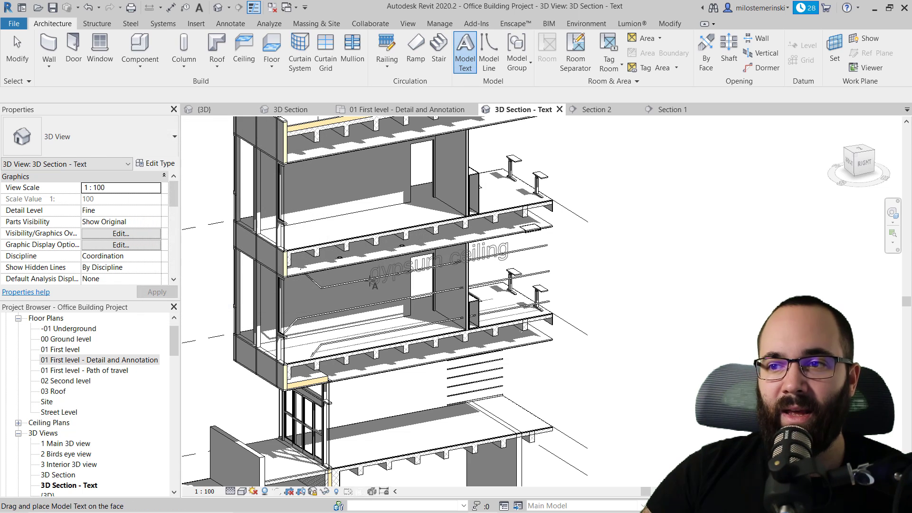
pyautogui.click(377, 283)
pyautogui.scroll(5, 372, 285)
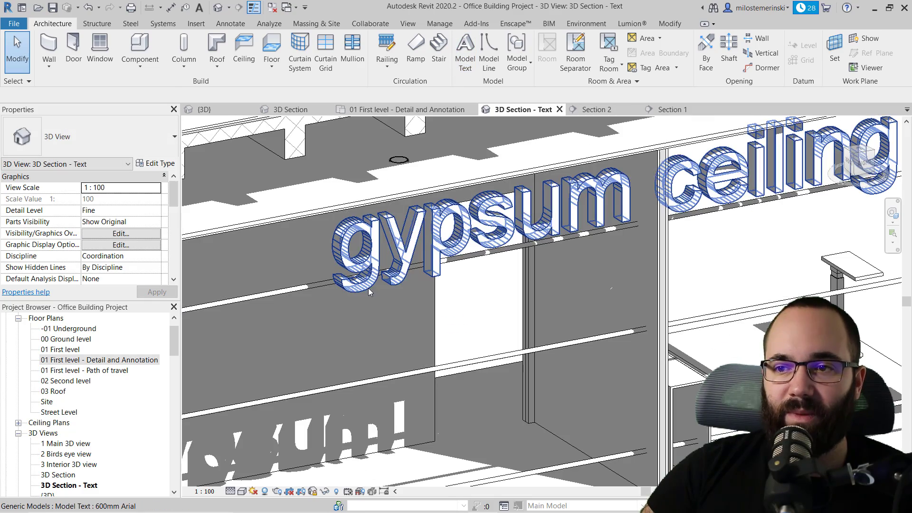
# Set the depth of the gypsum ceiling model text to 5.00.
pyautogui.click(369, 287)
pyautogui.scroll(-3, 259, 263)
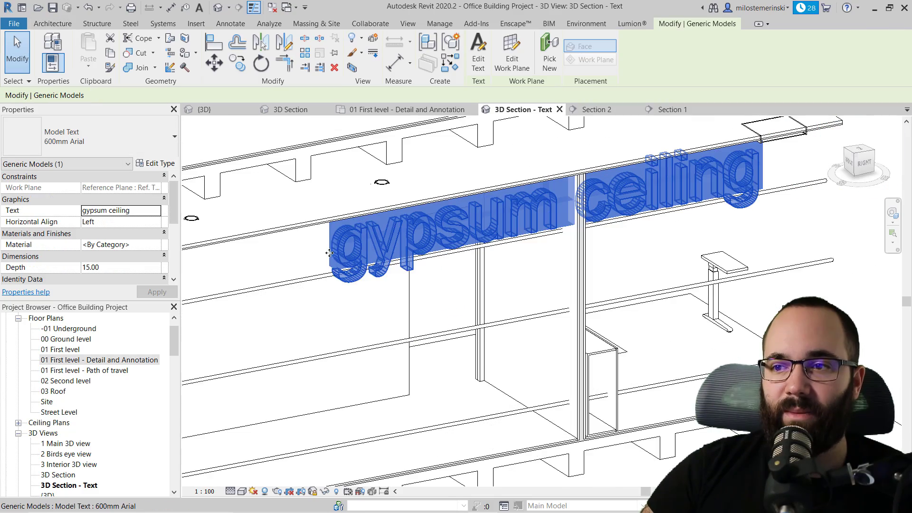
pyautogui.scroll(2, 258, 262)
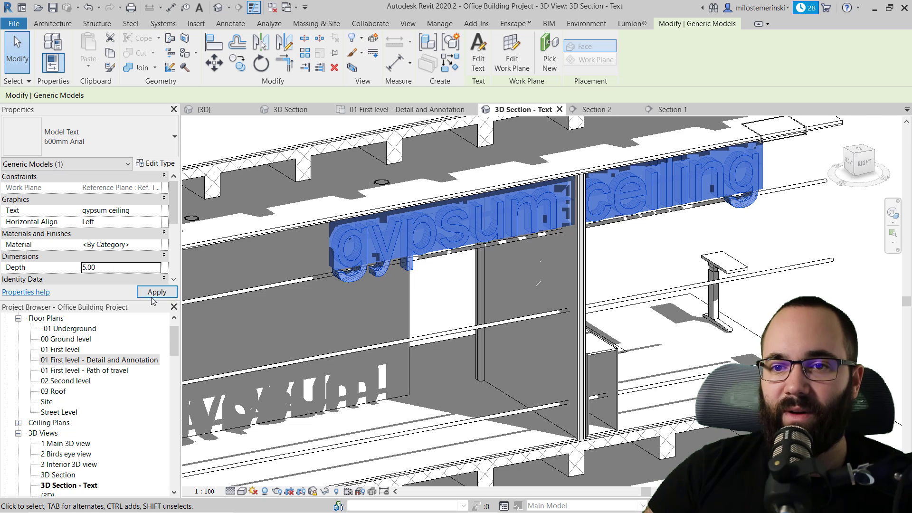
pyautogui.click(152, 296)
pyautogui.press('Escape')
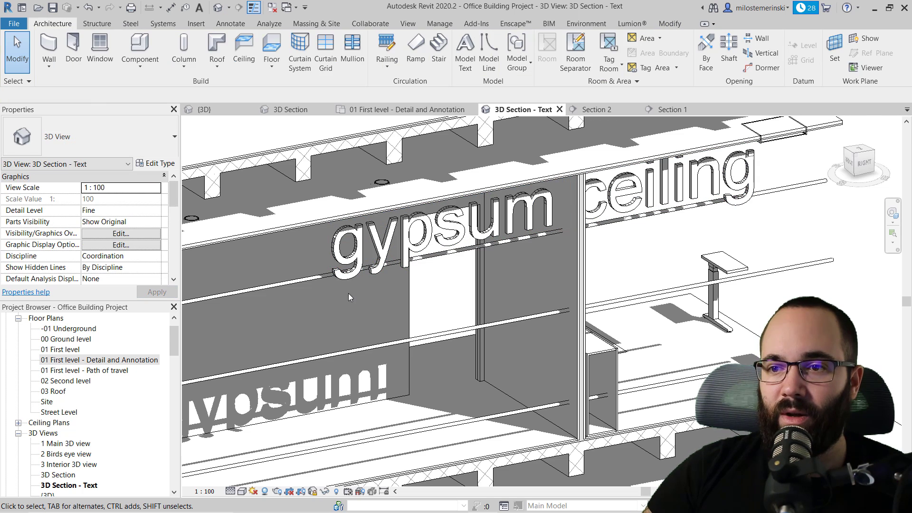
pyautogui.click(351, 280)
pyautogui.scroll(-1, 397, 261)
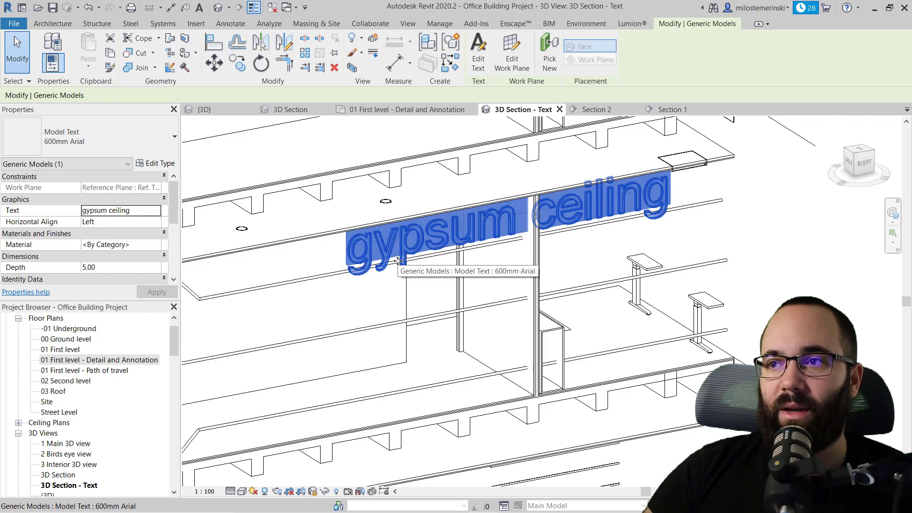
pyautogui.scroll(-2, 350, 285)
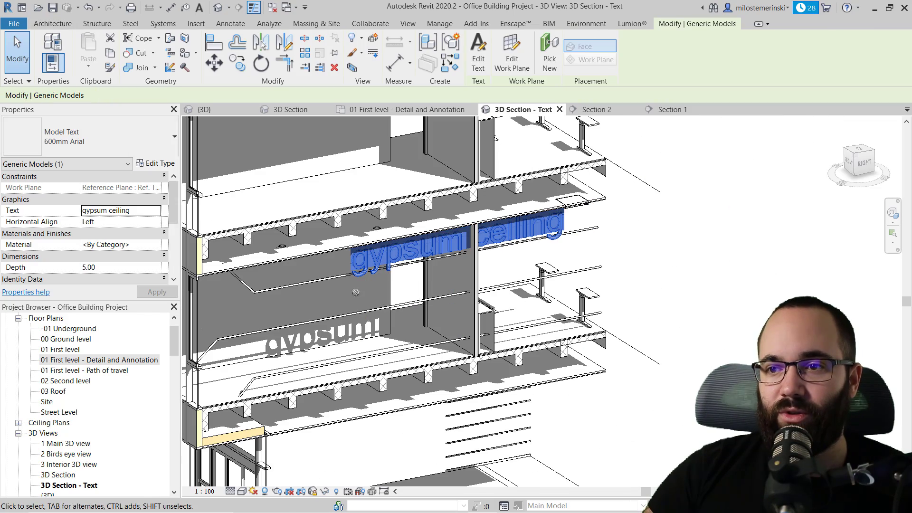
pyautogui.scroll(3, 369, 288)
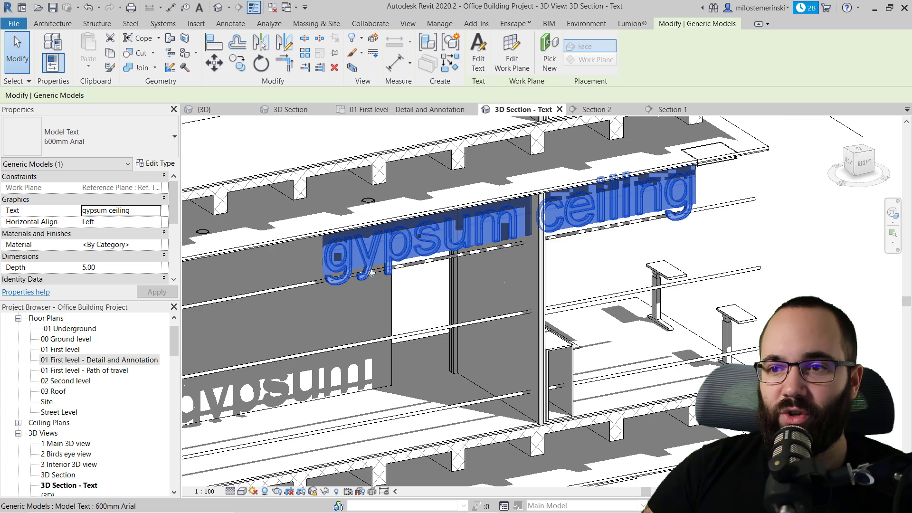
pyautogui.scroll(1, 353, 268)
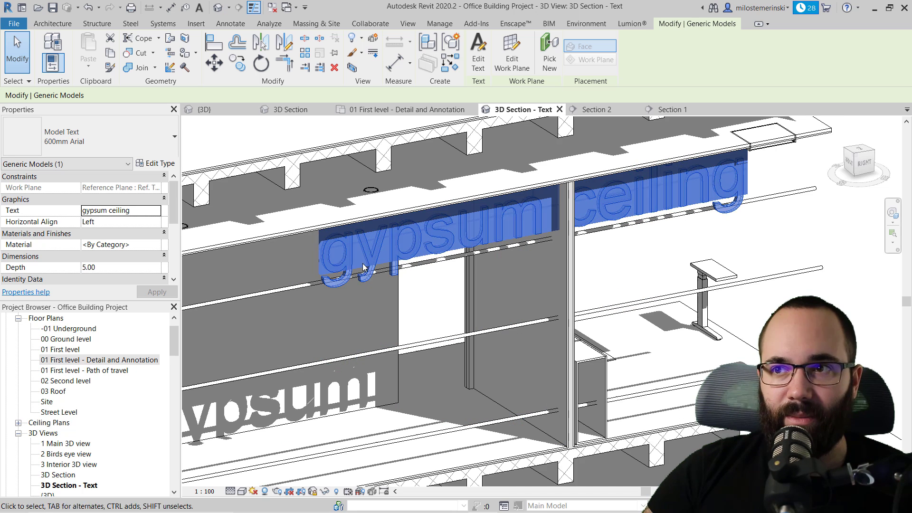
pyautogui.press('Escape')
# Set the work plane to Level : 01 First level and select the gypsum ceiling model text.
pyautogui.click(834, 49)
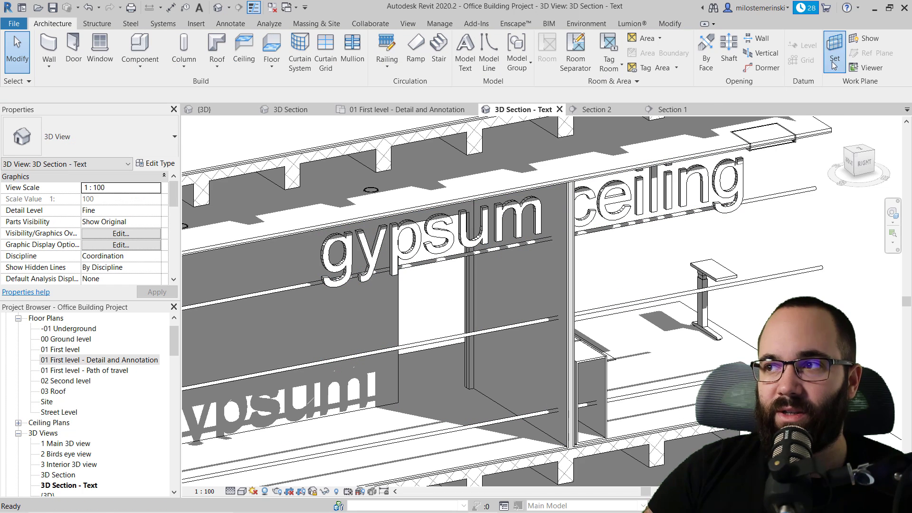
pyautogui.click(205, 192)
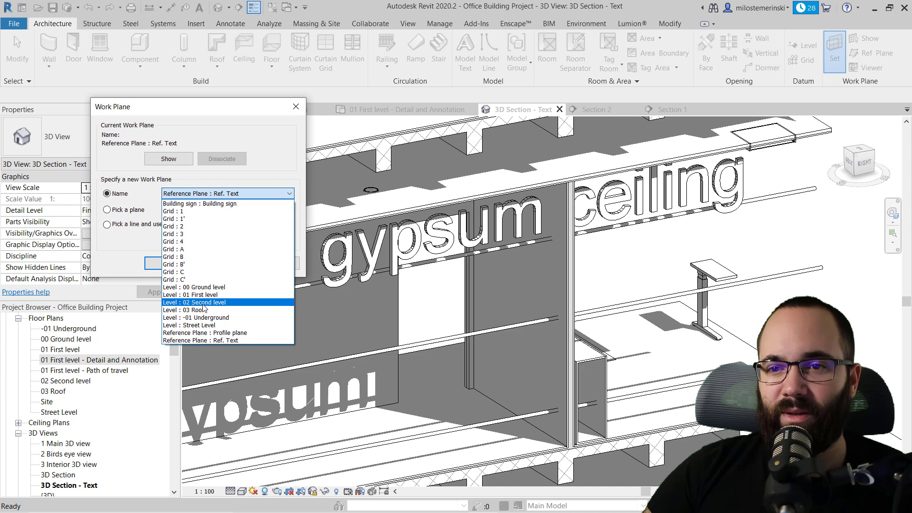
pyautogui.click(253, 296)
pyautogui.click(168, 263)
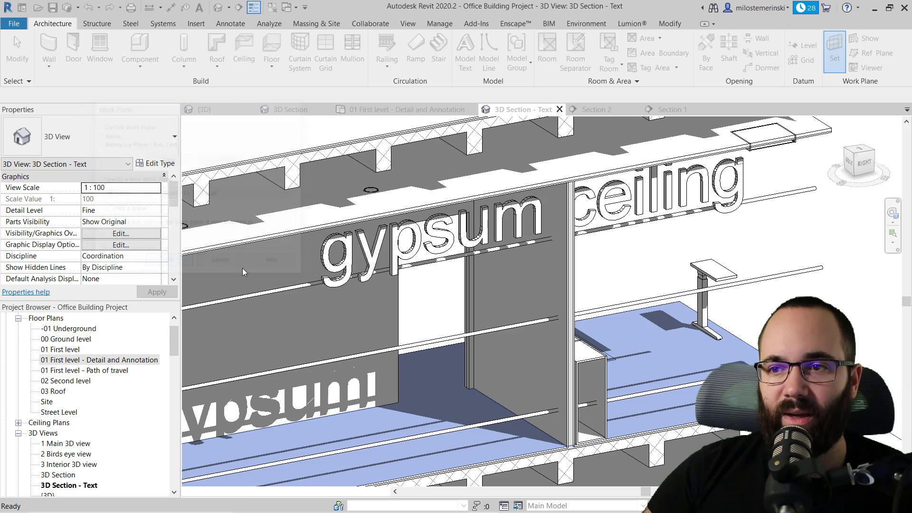
pyautogui.click(327, 273)
pyautogui.scroll(2, 323, 280)
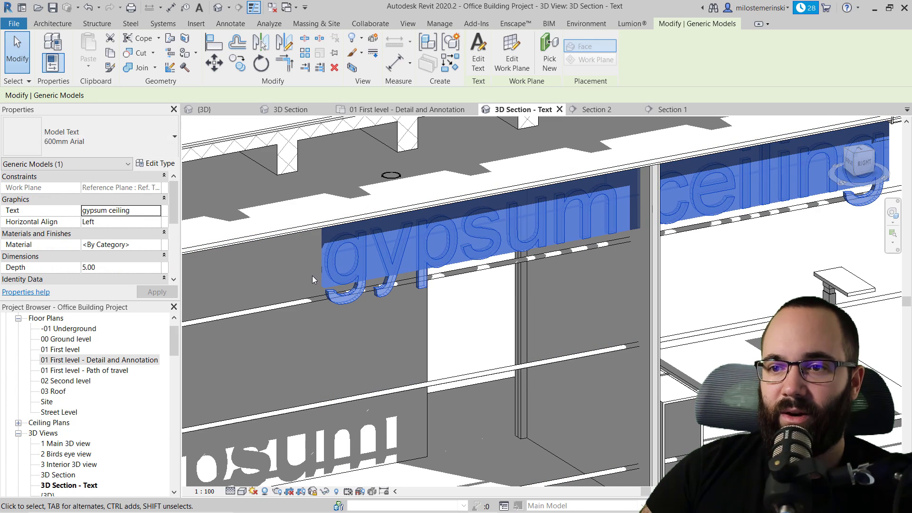
# Open the ceiling plan 01 First level - construction at the gypsum ceiling model text.
pyautogui.doubleClick(68, 361)
pyautogui.scroll(-2, 72, 436)
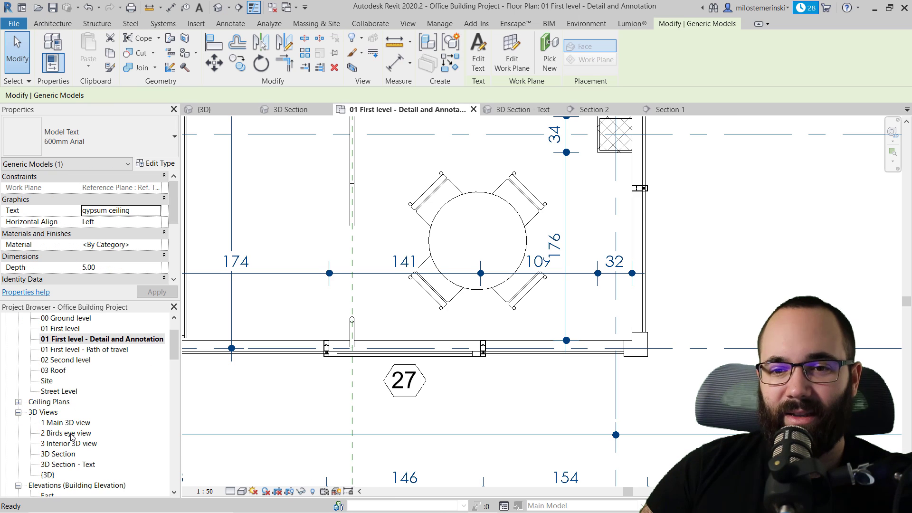
pyautogui.click(19, 402)
pyautogui.scroll(-2, 84, 419)
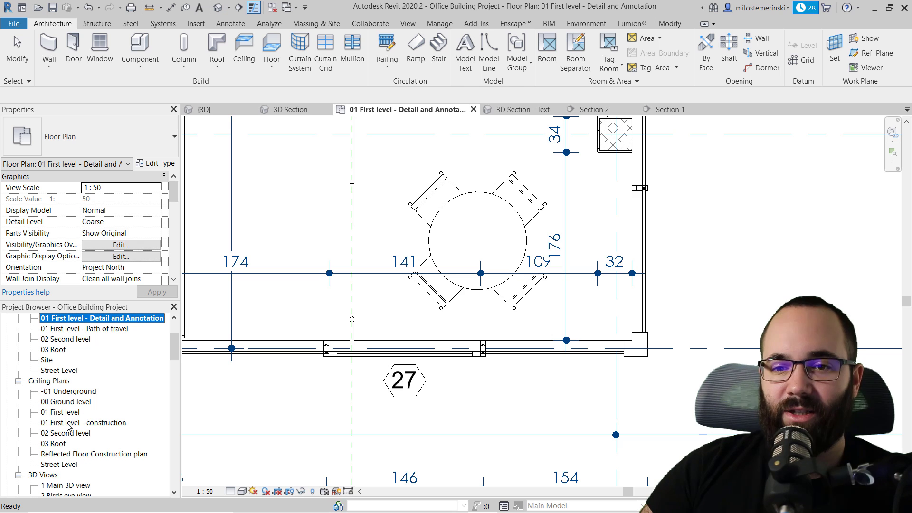
pyautogui.doubleClick(63, 423)
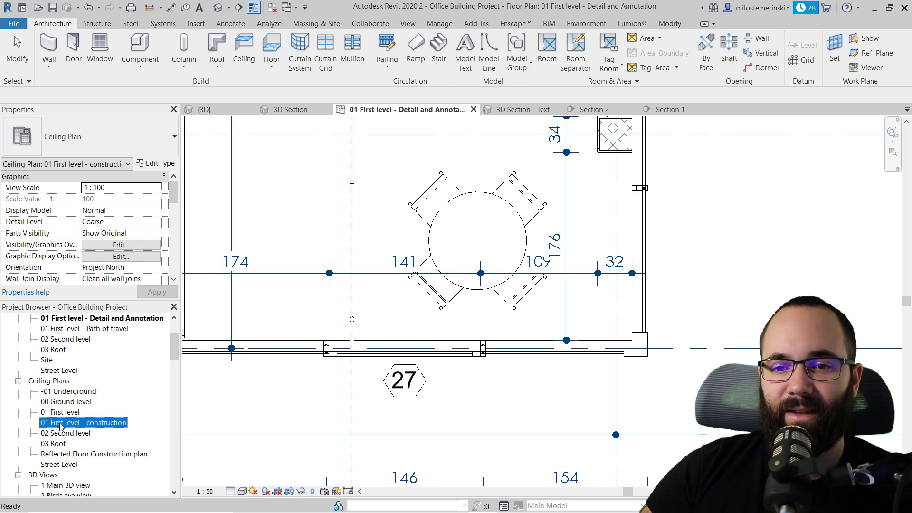
pyautogui.click(593, 311)
pyautogui.scroll(5, 592, 312)
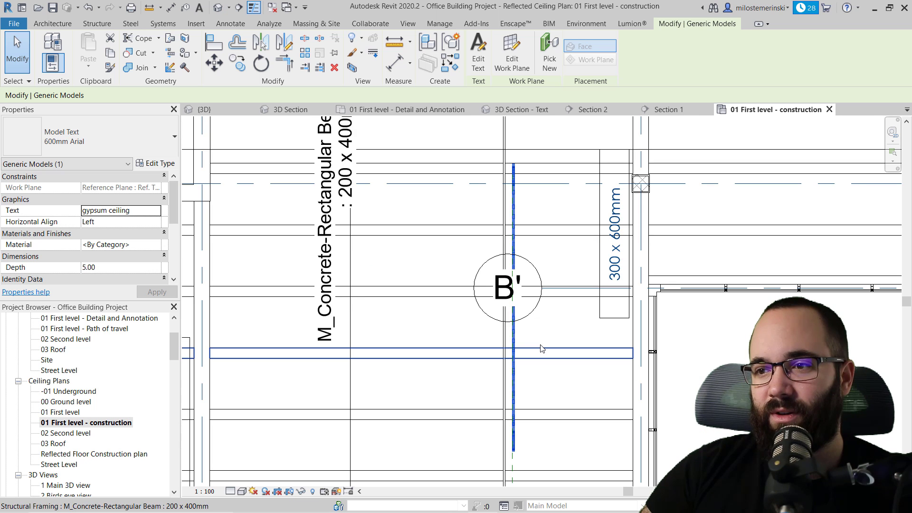
pyautogui.scroll(3, 517, 396)
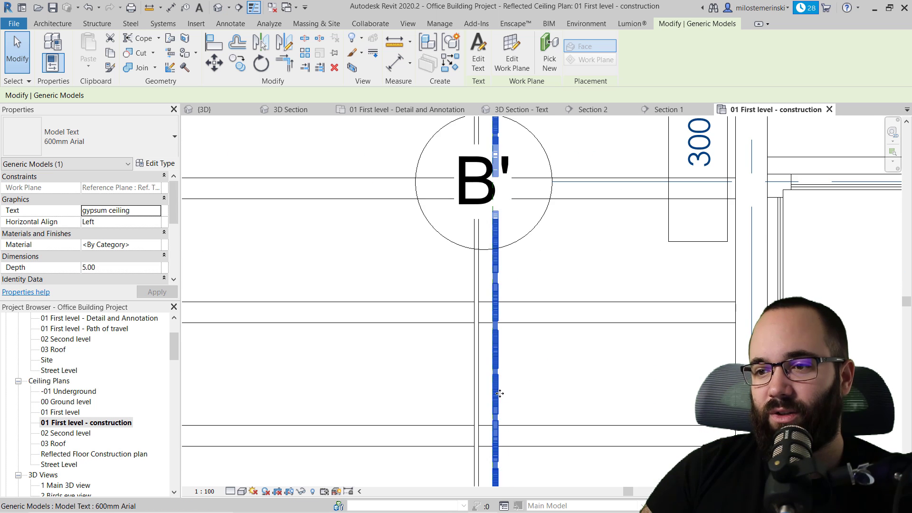
pyautogui.scroll(-3, 480, 332)
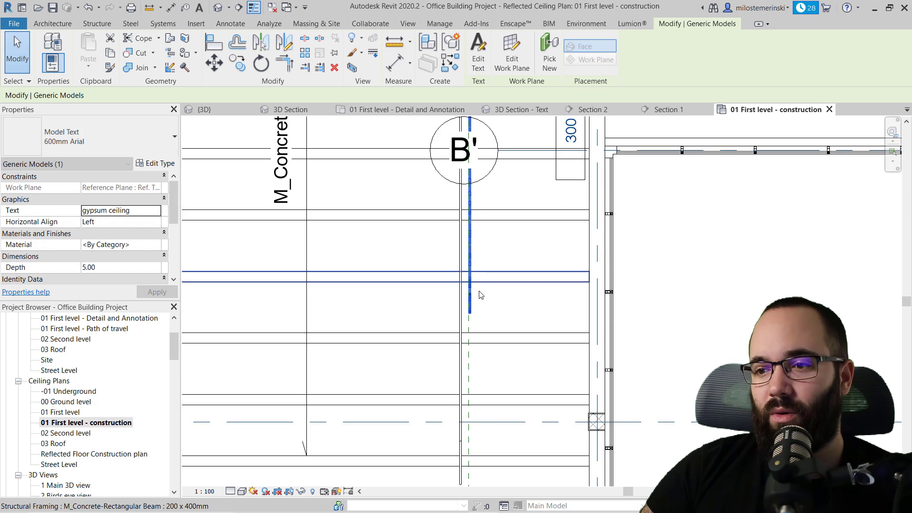
# Edit the leader generic model in place and move its sweep across to the Ref. Text reference plane.
pyautogui.scroll(2, 475, 297)
pyautogui.click(461, 299)
pyautogui.scroll(2, 457, 302)
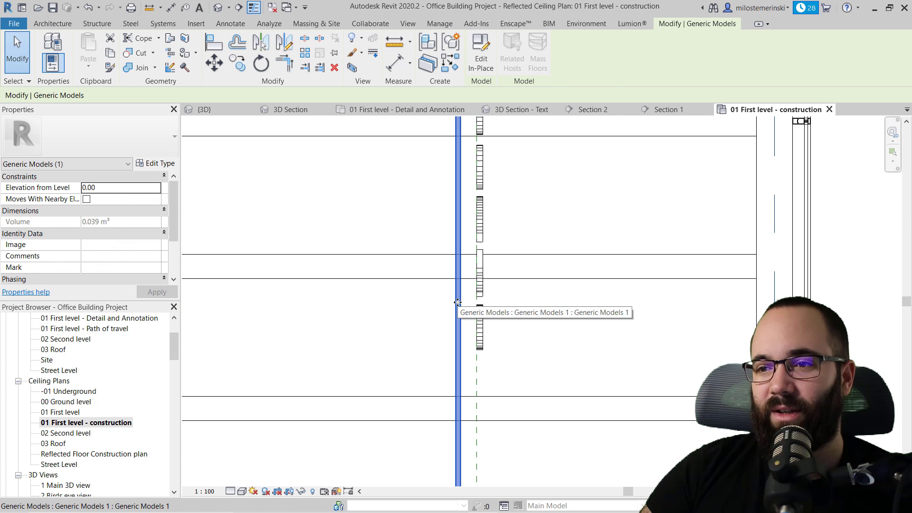
pyautogui.scroll(-2, 400, 236)
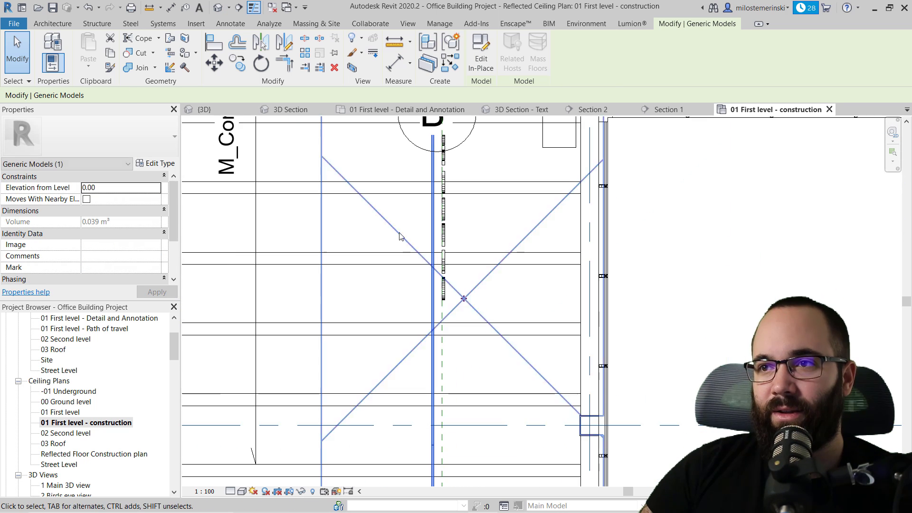
pyautogui.click(481, 51)
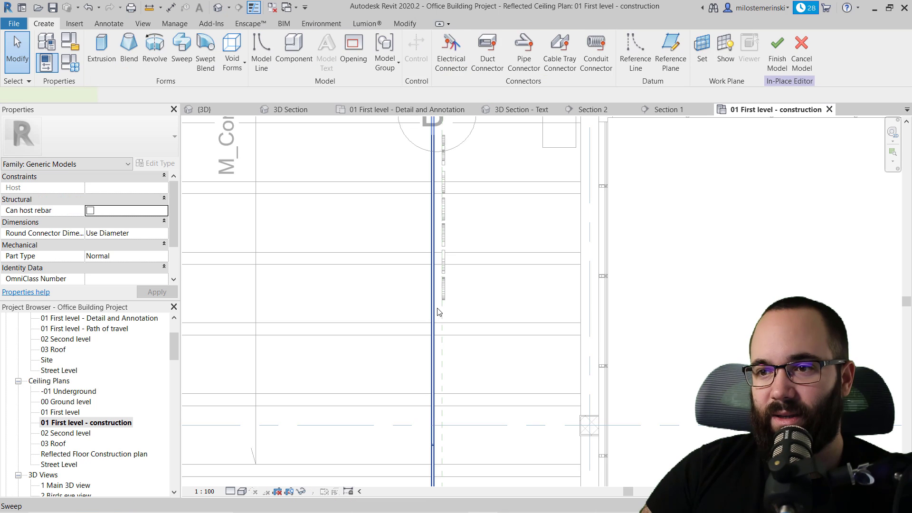
pyautogui.scroll(2, 438, 312)
pyautogui.click(383, 312)
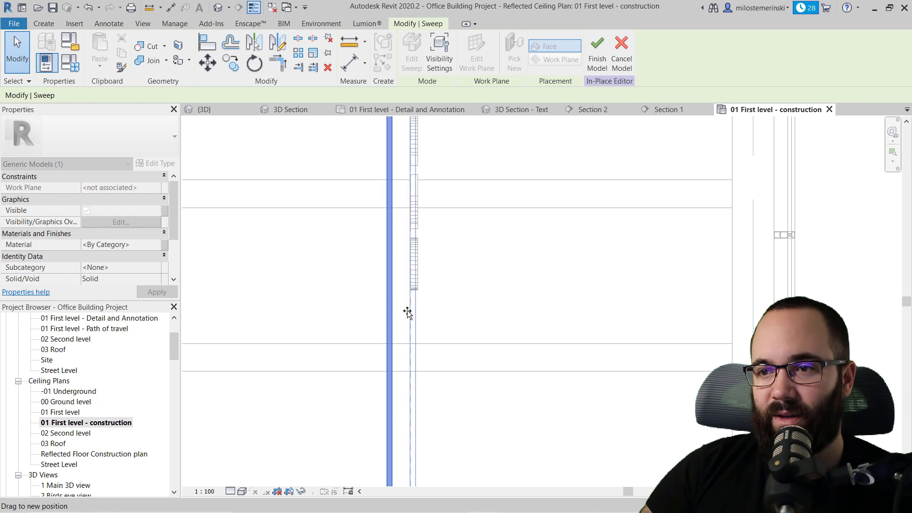
pyautogui.moveTo(407, 310); pyautogui.dragTo(407, 309)
pyautogui.scroll(-3, 385, 227)
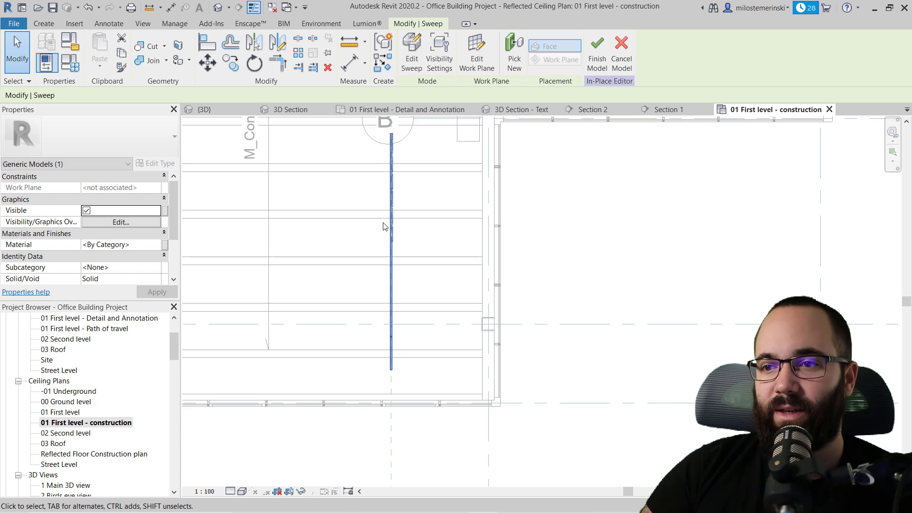
# Nudge the leader sweep sideways in plan to line up with the gypsum ceiling model text.
pyautogui.scroll(4, 385, 226)
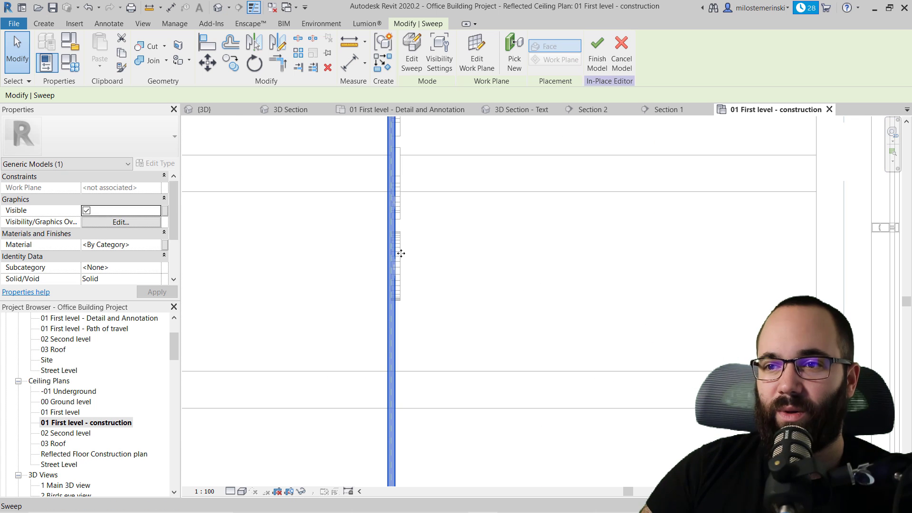
pyautogui.moveTo(401, 253); pyautogui.dragTo(396, 256)
pyautogui.click(303, 206)
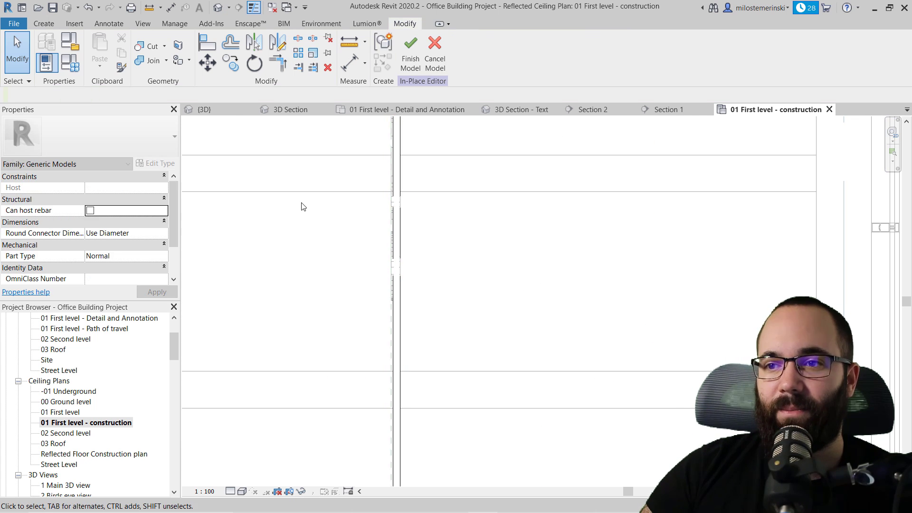
pyautogui.scroll(3, 362, 230)
pyautogui.click(363, 230)
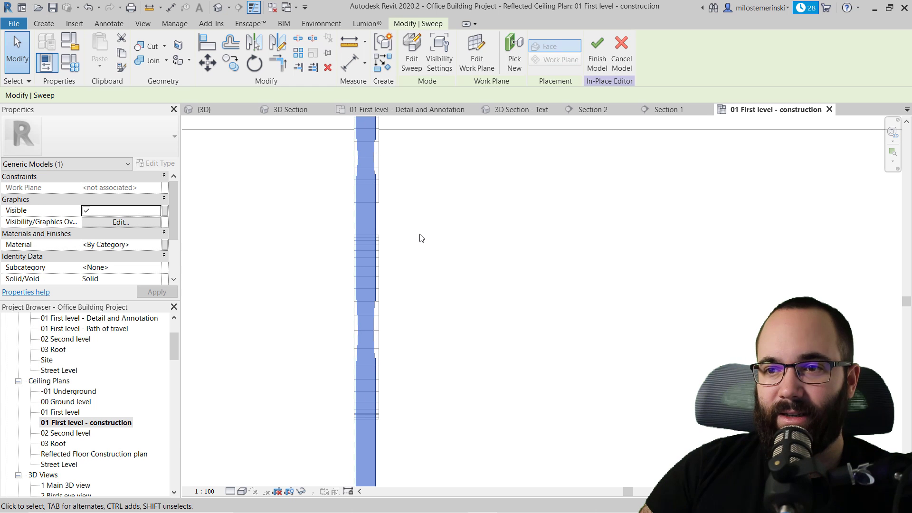
pyautogui.click(317, 198)
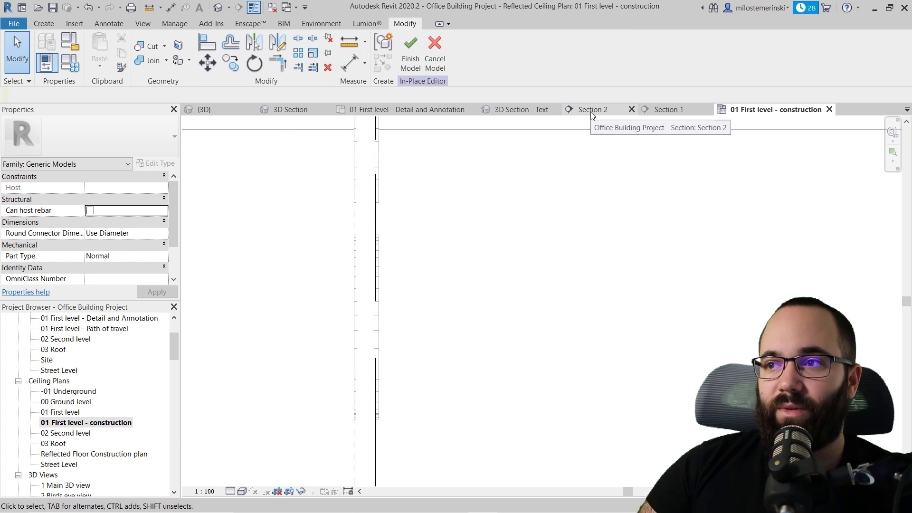
# Return to the 3D Section - Text view and finish the in-place leader model.
pyautogui.click(513, 110)
pyautogui.scroll(-6, 408, 218)
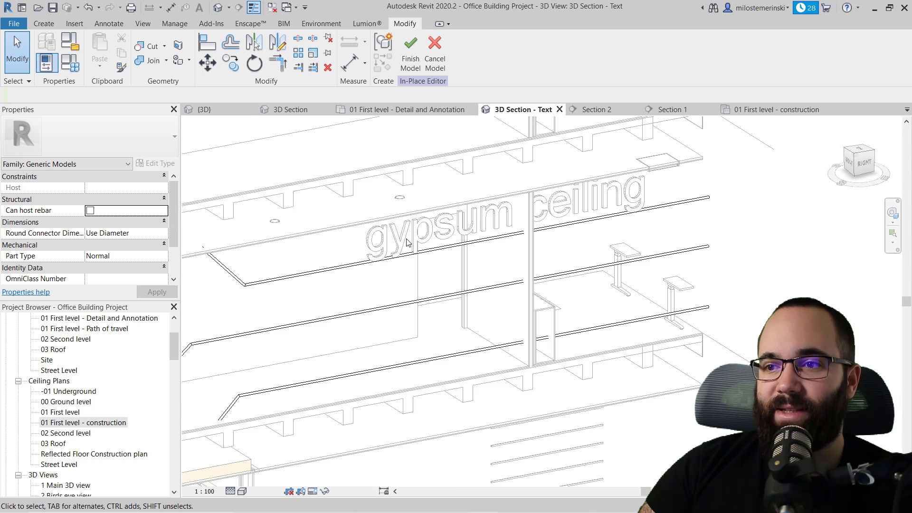
pyautogui.scroll(3, 408, 218)
pyautogui.click(411, 71)
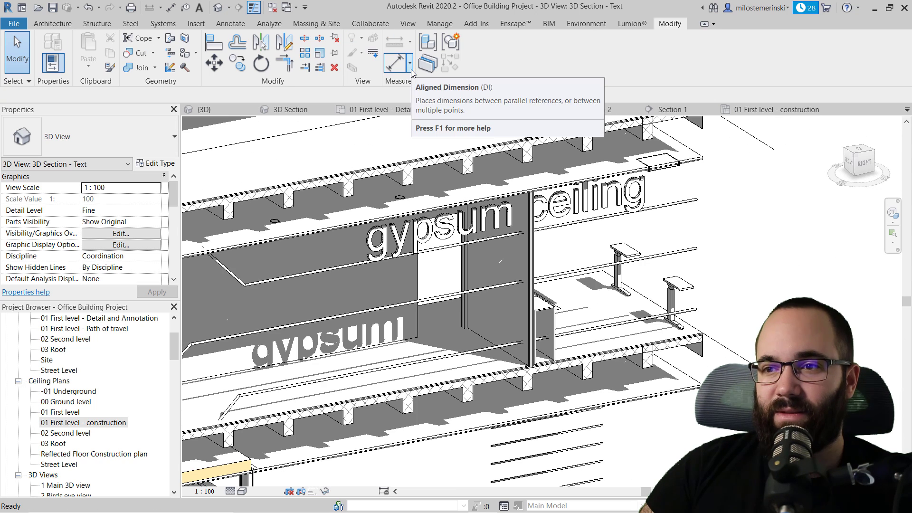
# Move the gypsum ceiling text along the uppermost leader to the leader's outer end and deselect it.
pyautogui.click(424, 233)
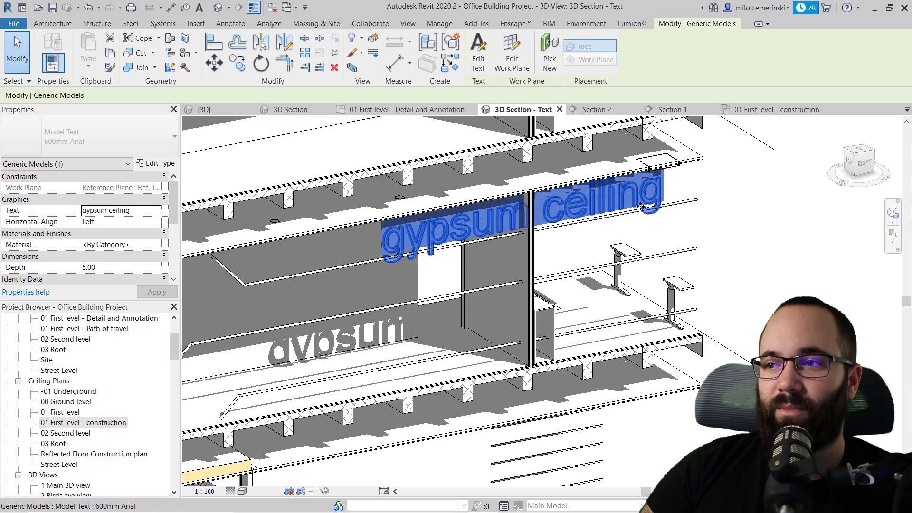
pyautogui.moveTo(422, 232); pyautogui.dragTo(486, 236)
pyautogui.scroll(-3, 464, 236)
pyautogui.scroll(5, 583, 218)
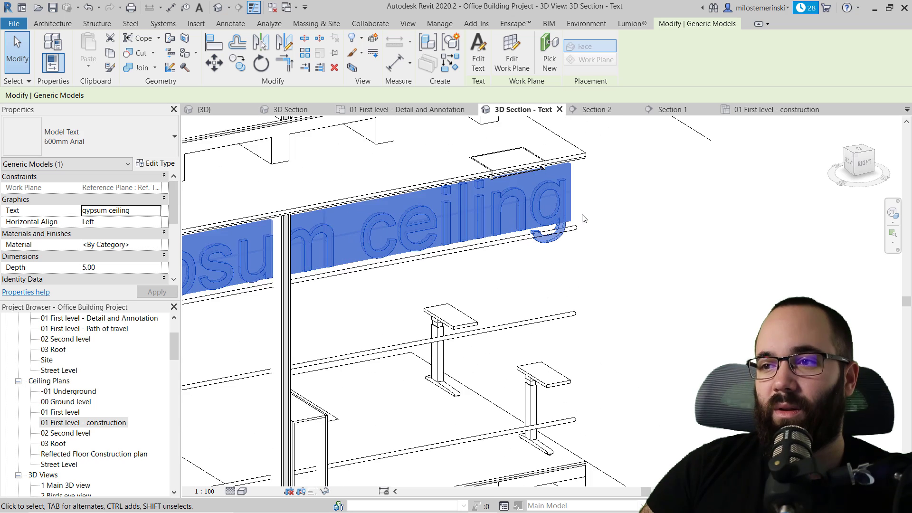
pyautogui.scroll(-4, 492, 195)
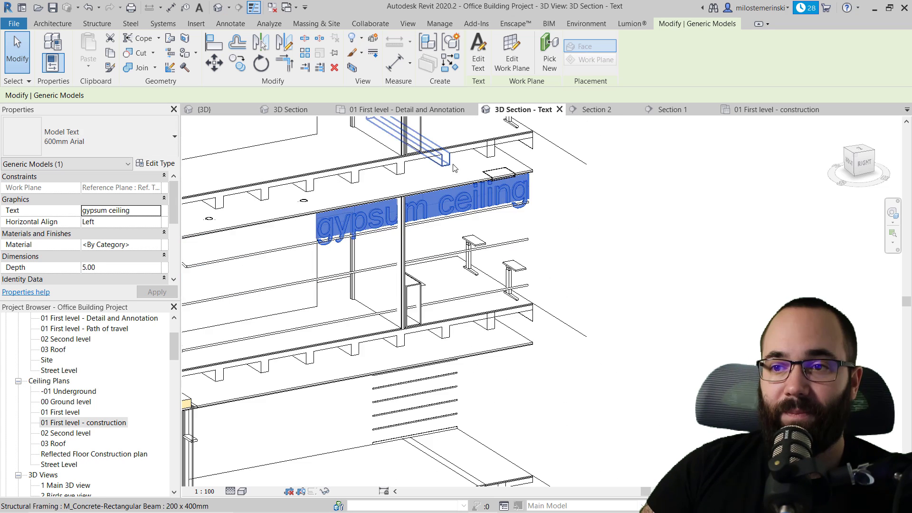
pyautogui.click(328, 267)
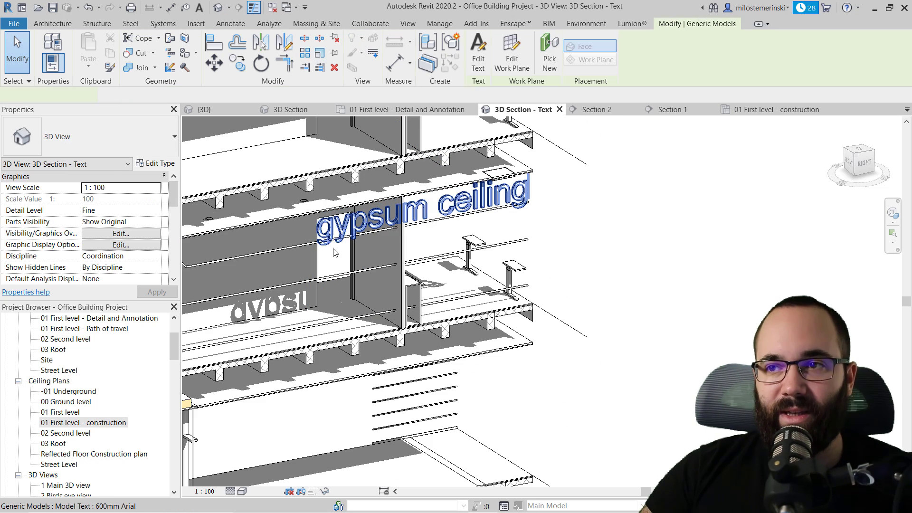
pyautogui.click(332, 265)
pyautogui.click(334, 265)
pyautogui.press('Escape')
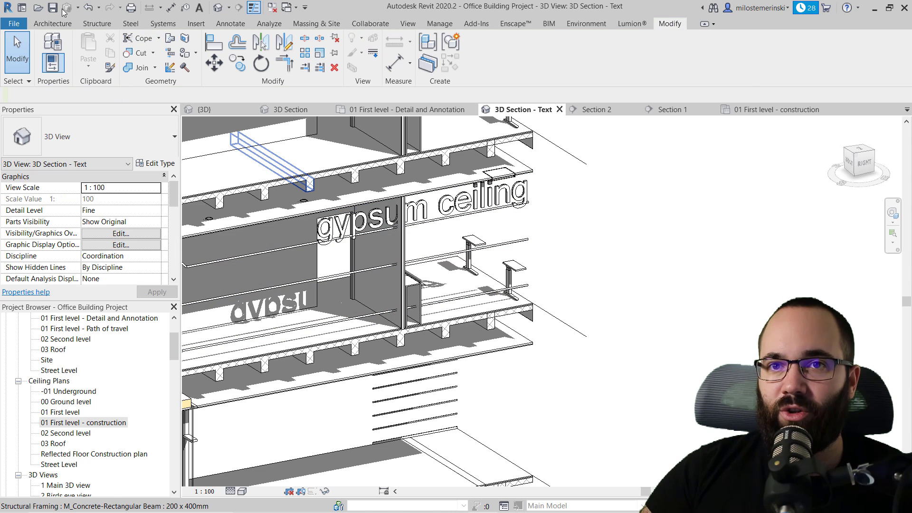
# Set the work plane to Reference Plane : Ref. Text.
pyautogui.click(52, 24)
pyautogui.click(834, 64)
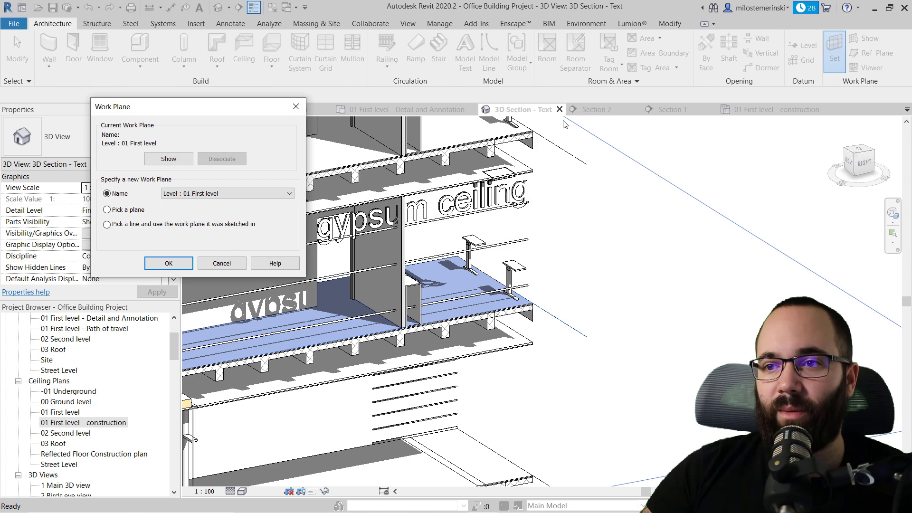
pyautogui.click(277, 194)
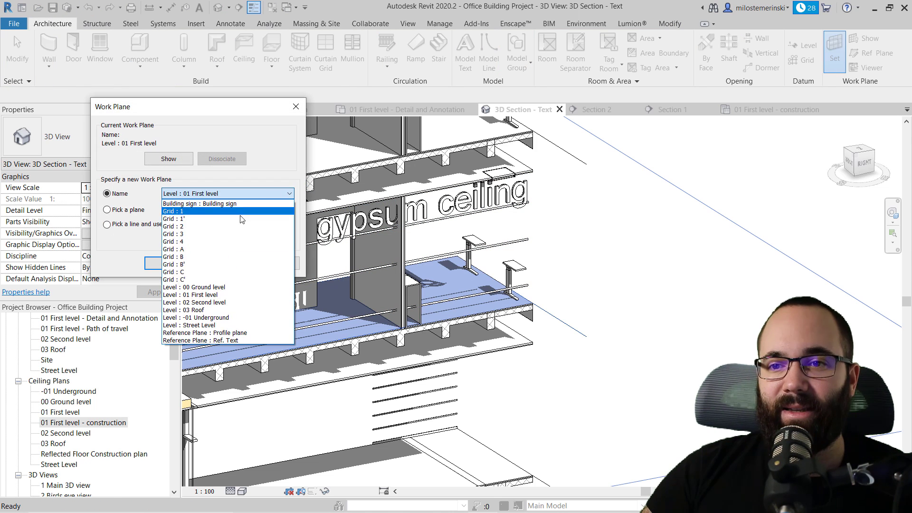
pyautogui.click(207, 342)
pyautogui.click(169, 263)
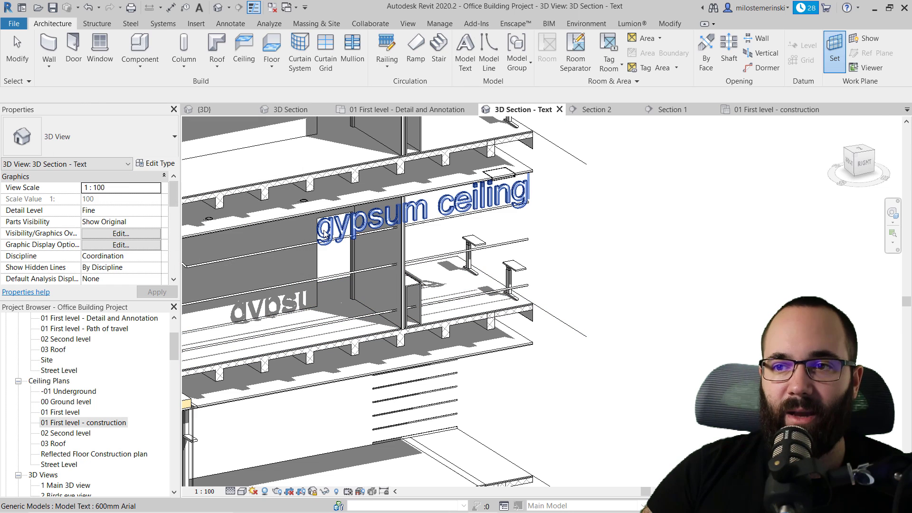
# Copy the gypsum ceiling model text straight down to the middle leader.
pyautogui.click(361, 219)
pyautogui.click(237, 63)
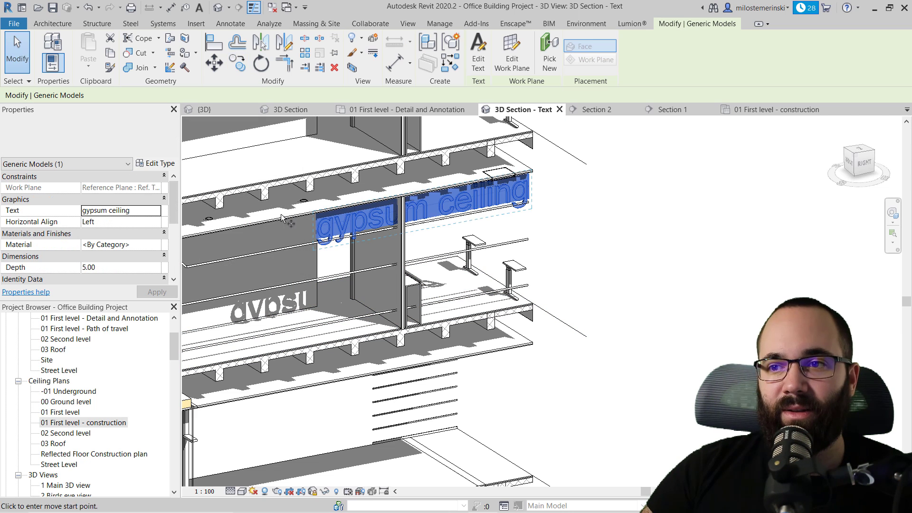
pyautogui.click(292, 239)
pyautogui.click(294, 278)
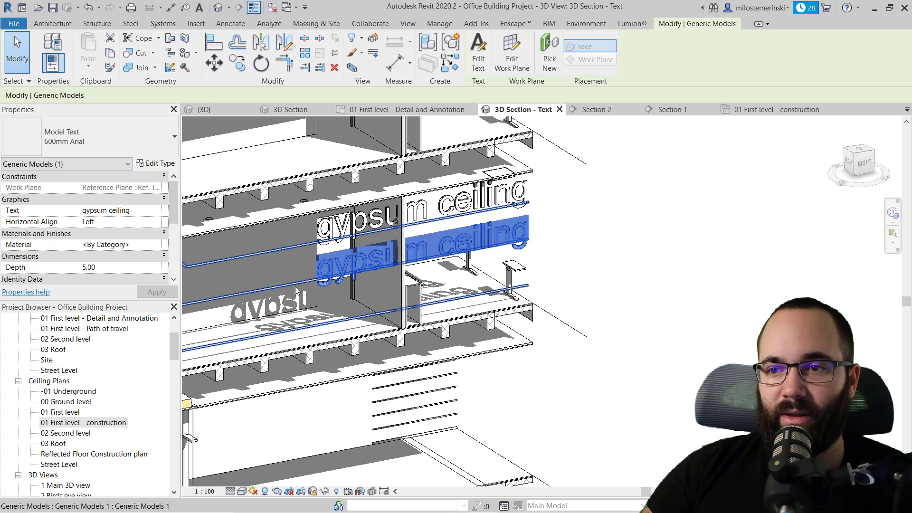
# Copy the middle gypsum ceiling text down to the lowest leader and adjust the copy's position above that leader.
pyautogui.press('c')
pyautogui.press('o')
pyautogui.click(271, 265)
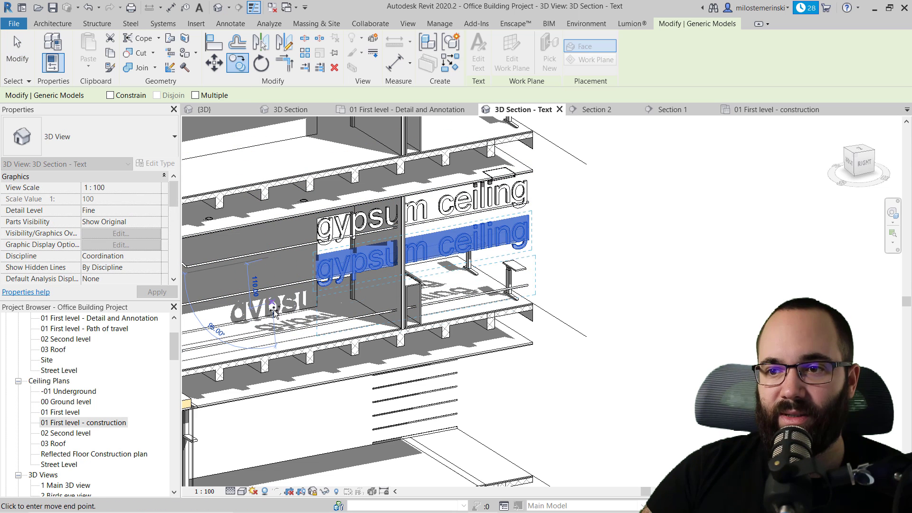
pyautogui.click(268, 315)
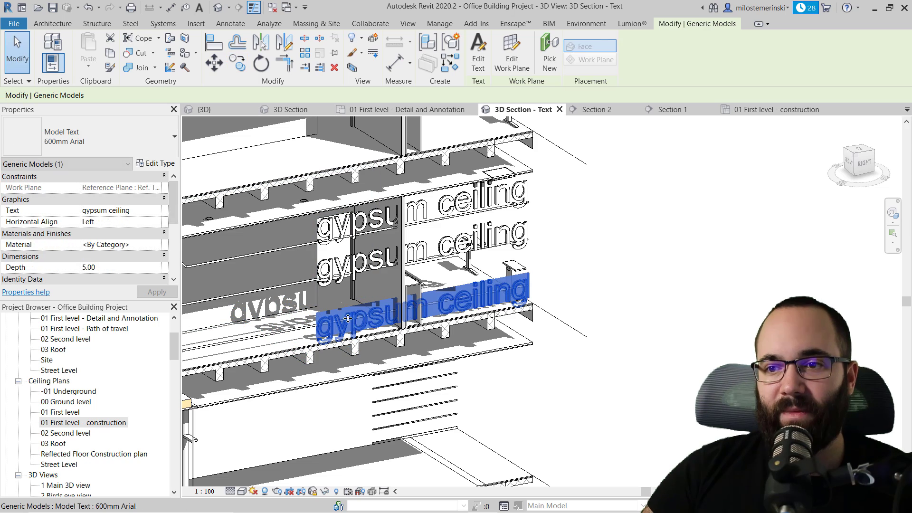
pyautogui.moveTo(333, 317); pyautogui.dragTo(326, 305)
pyautogui.press('Escape')
# Change the middle model text to "steel mullion".
pyautogui.click(316, 269)
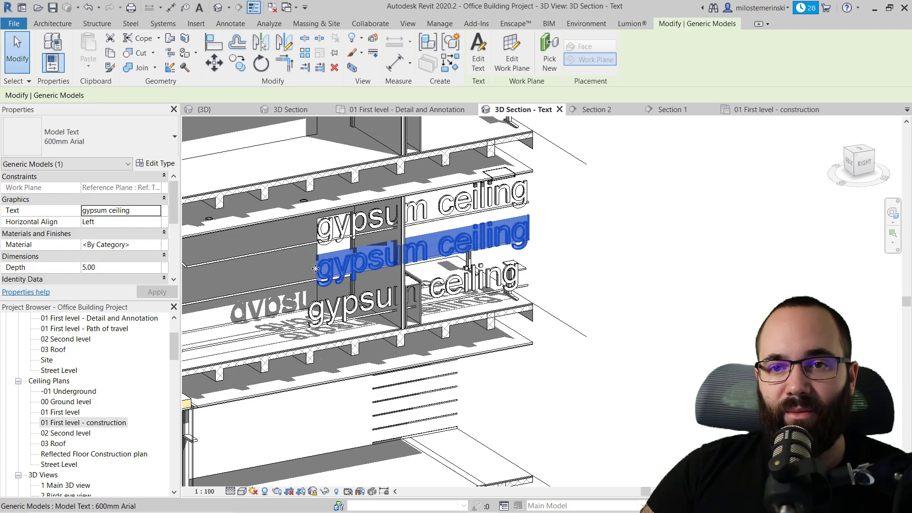
pyautogui.click(156, 214)
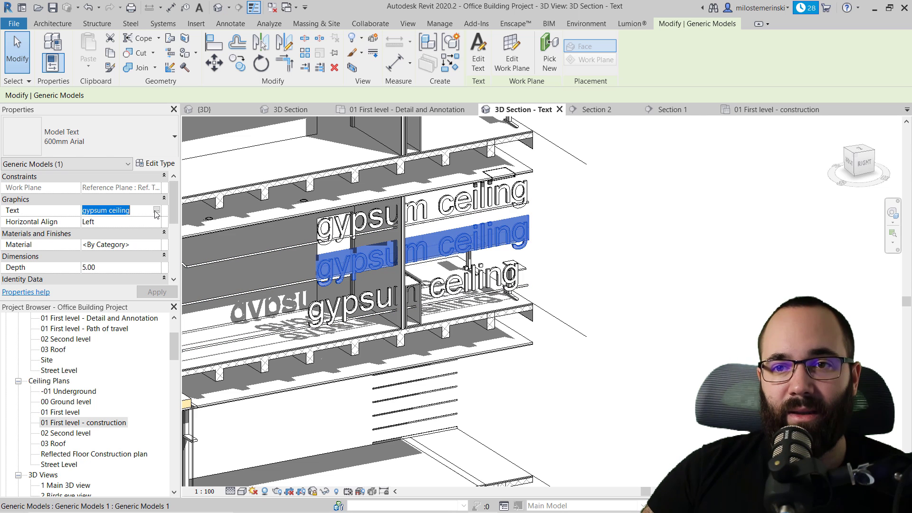
pyautogui.click(156, 210)
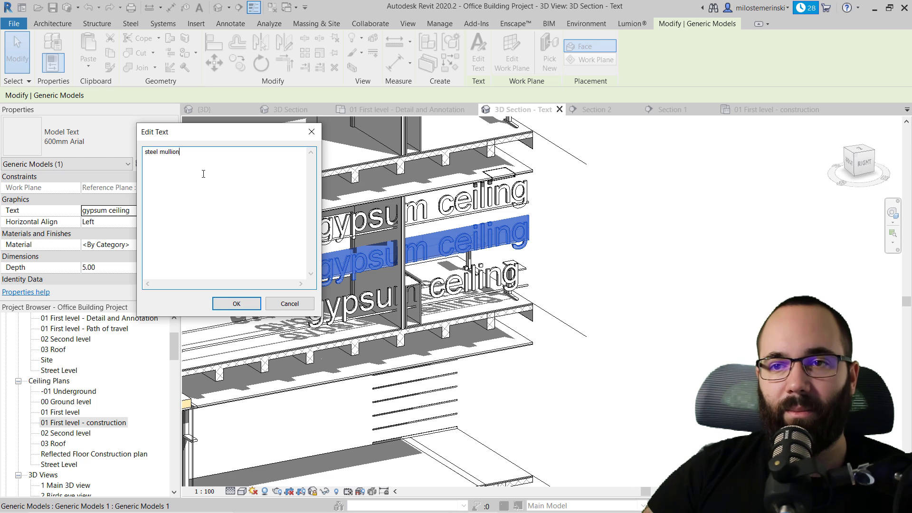
pyautogui.click(244, 305)
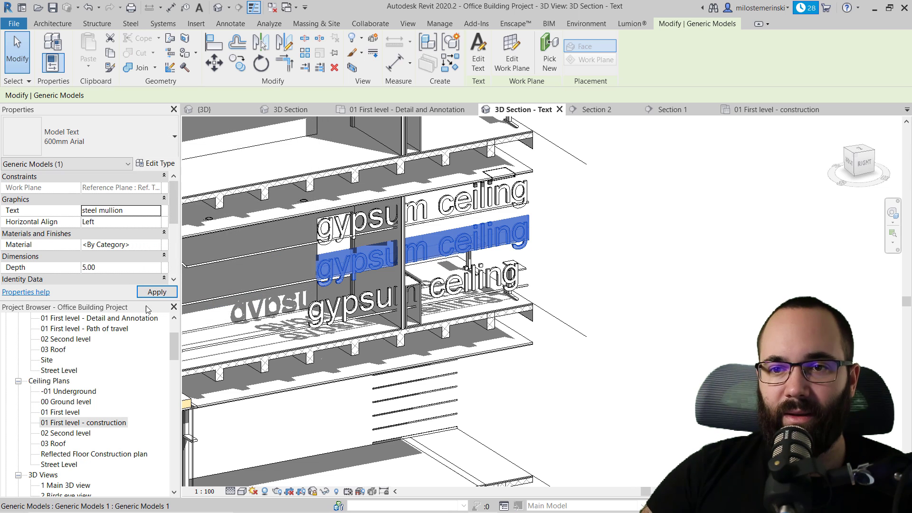
pyautogui.scroll(-2, 223, 292)
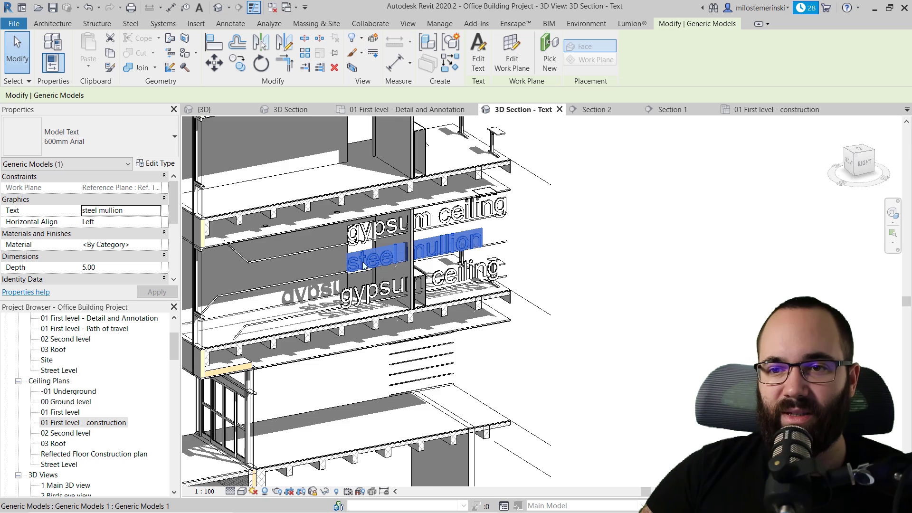
pyautogui.scroll(2, 364, 265)
pyautogui.doubleClick(484, 231)
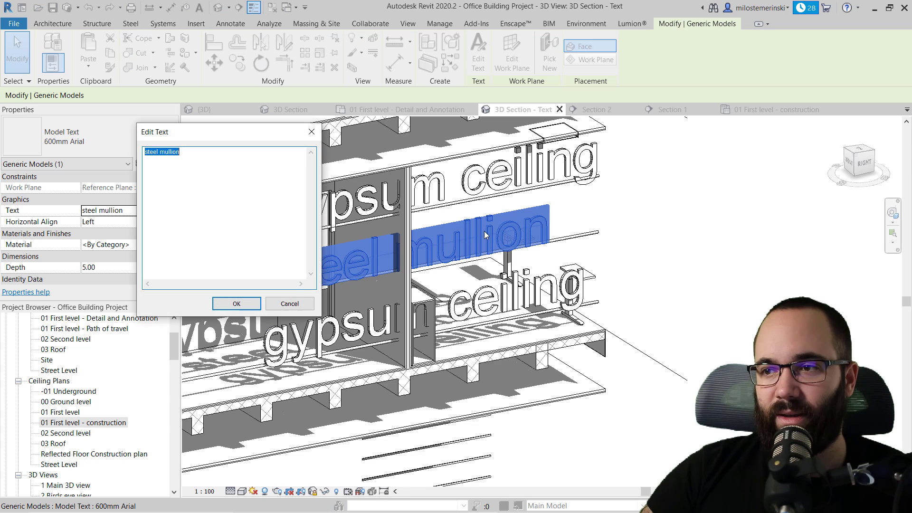
pyautogui.click(292, 303)
pyautogui.press('Escape')
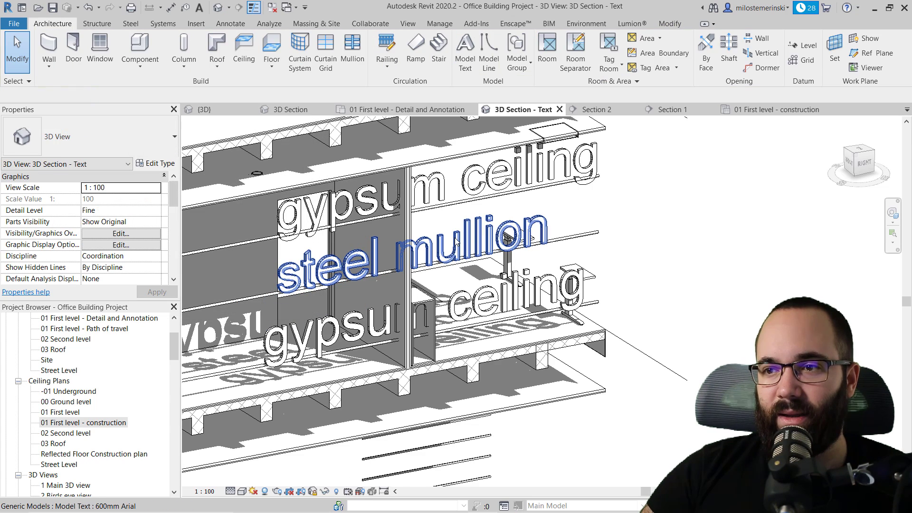
# Move the steel mullion text along the middle leader so that it finishes at the leader's outer end.
pyautogui.click(506, 235)
pyautogui.moveTo(506, 236); pyautogui.dragTo(503, 226)
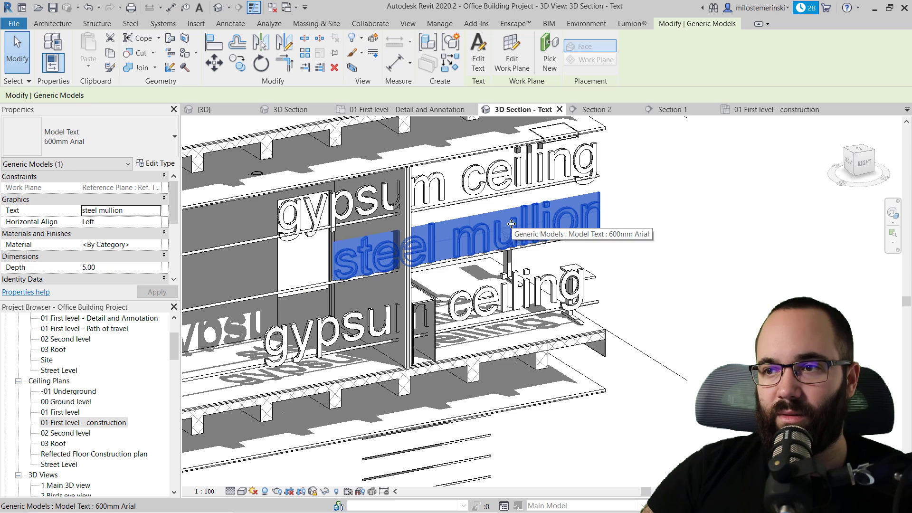
pyautogui.press('Left')
pyautogui.press('Left')
pyautogui.press('Left')
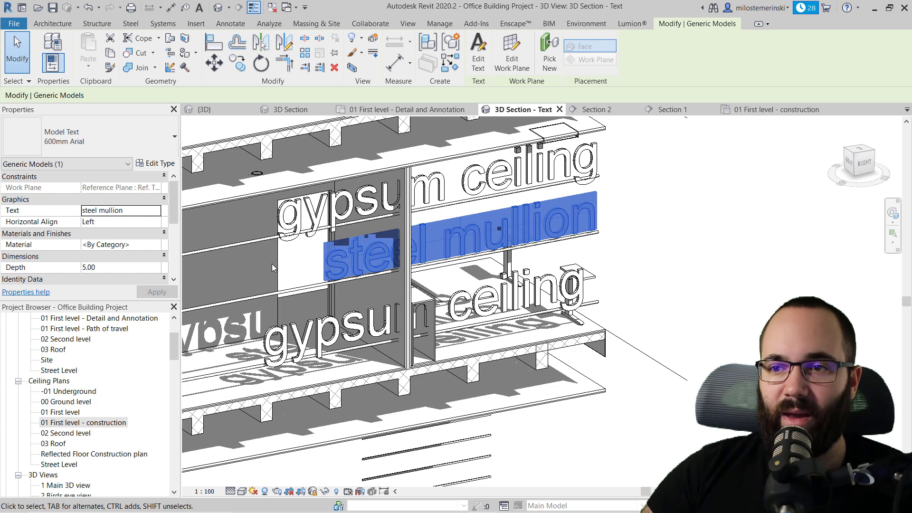
pyautogui.press('Escape')
# Change the lowest gypsum ceiling model text to "concrete structure".
pyautogui.click(332, 328)
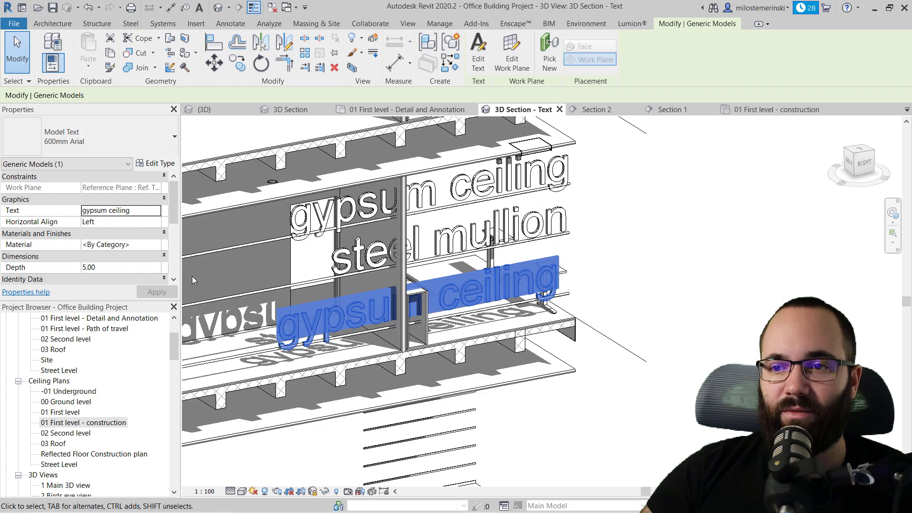
pyautogui.click(157, 210)
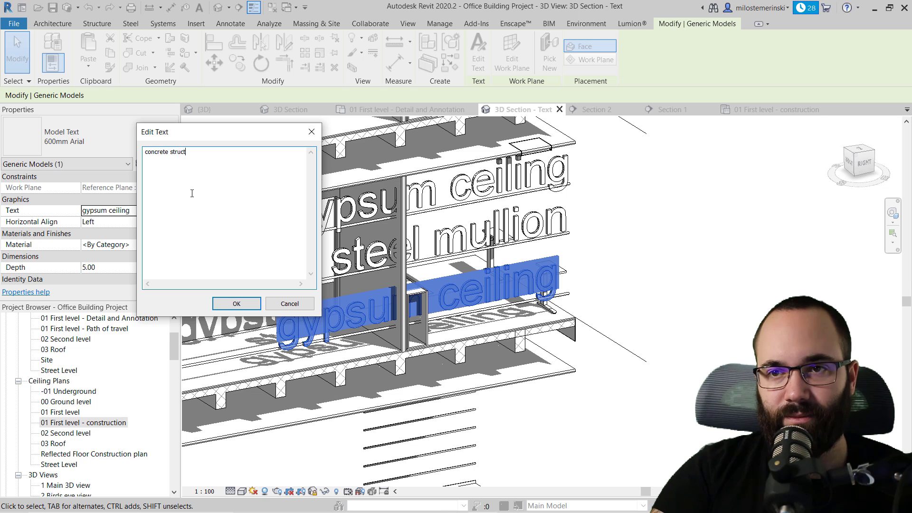
pyautogui.click(233, 308)
pyautogui.click(157, 291)
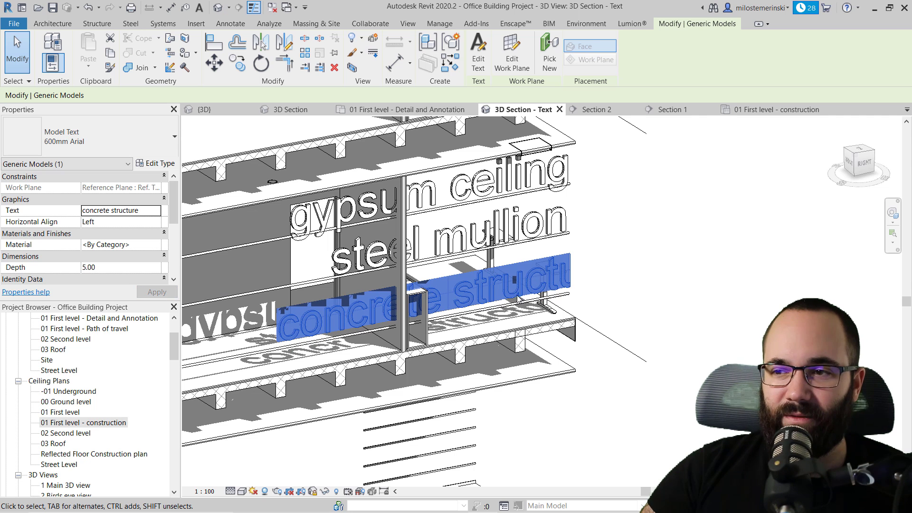
# Move the concrete structure text along the lowest leader so that its last letter lines up with the leader's outer end.
pyautogui.click(207, 71)
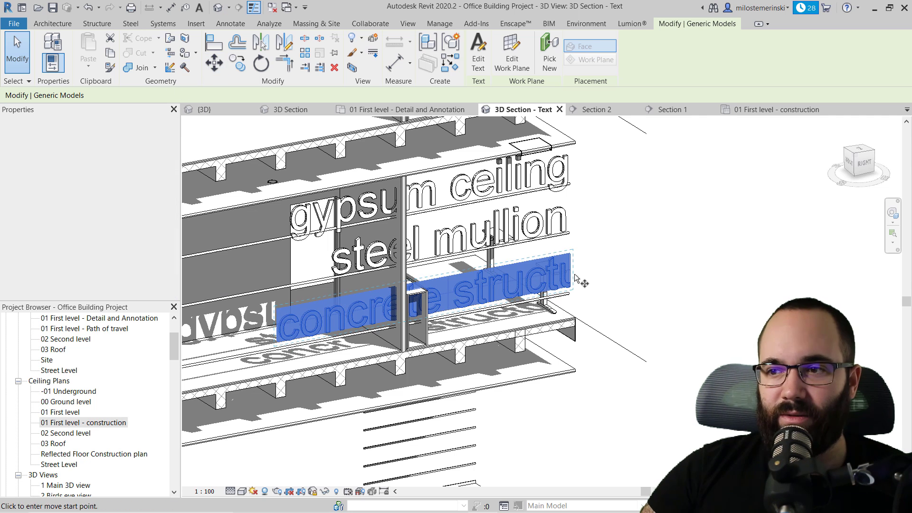
pyautogui.click(541, 252)
pyautogui.click(517, 264)
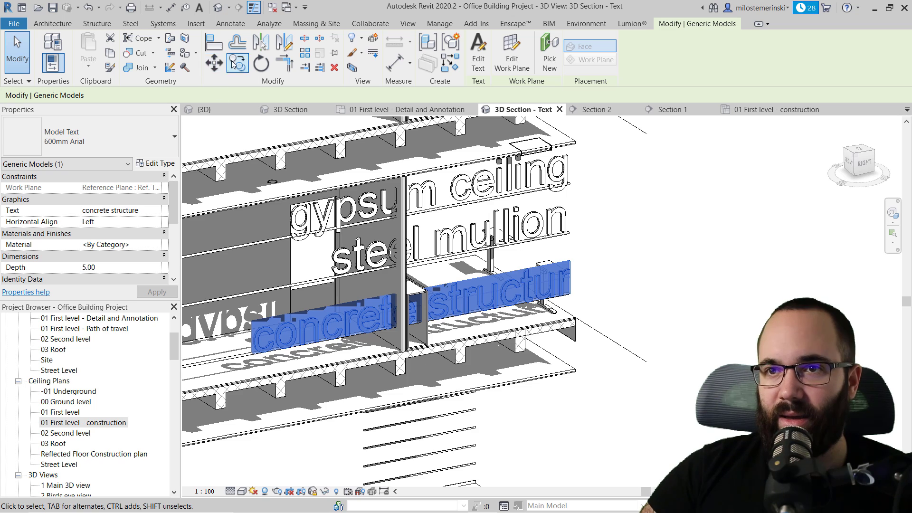
pyautogui.press('m')
pyautogui.press('v')
pyautogui.click(537, 253)
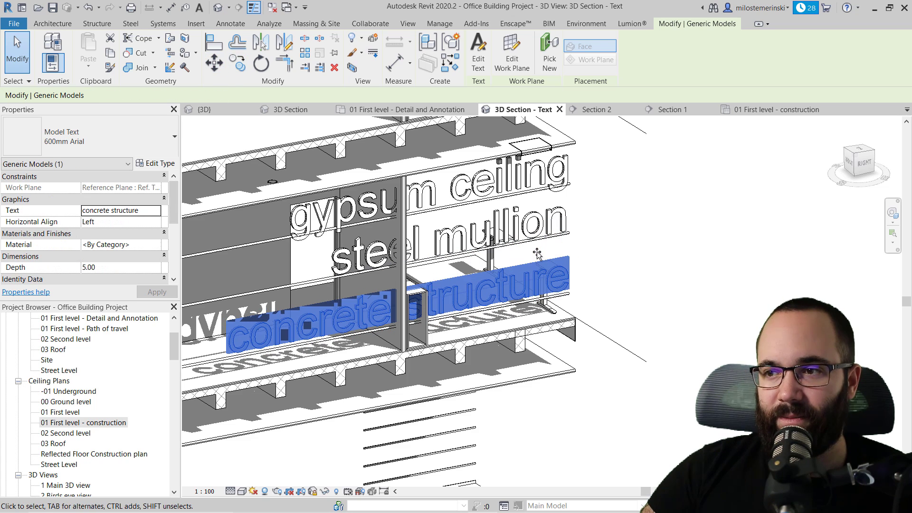
pyautogui.press('Escape')
pyautogui.scroll(-3, 547, 255)
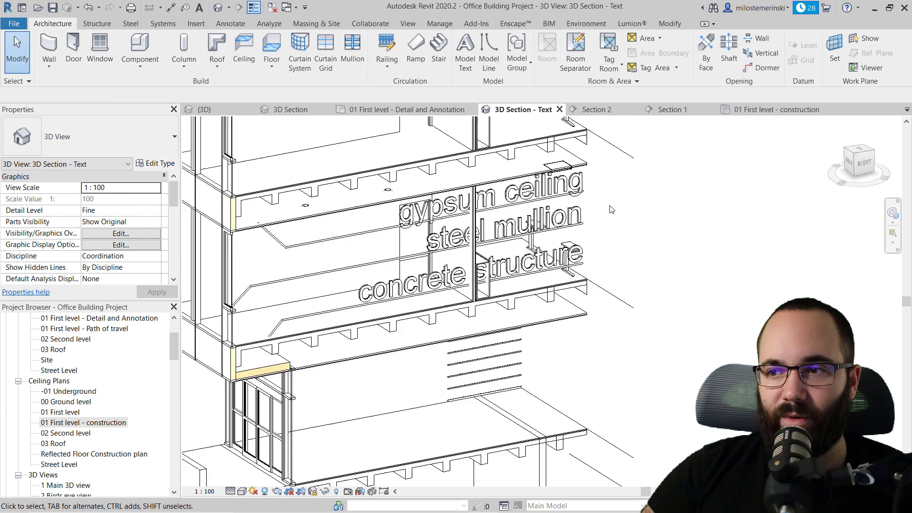
pyautogui.scroll(3, 401, 307)
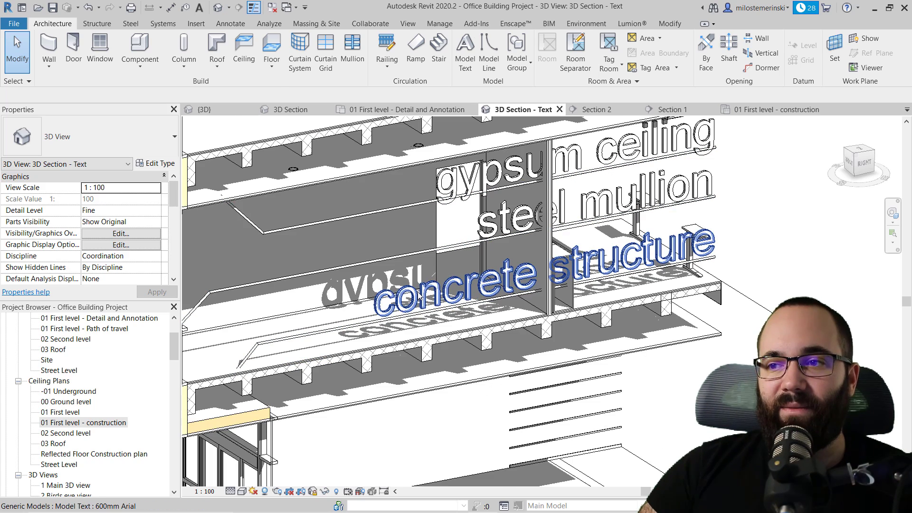
pyautogui.click(422, 293)
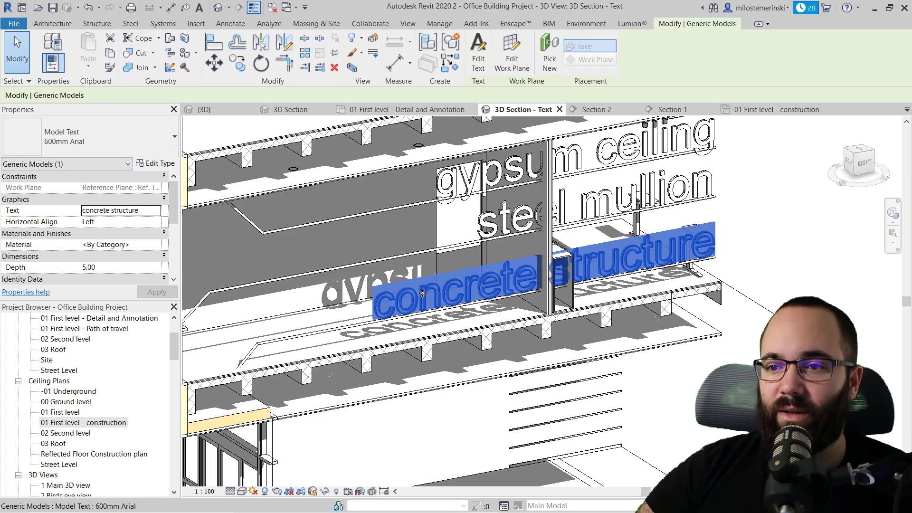
pyautogui.press('Escape')
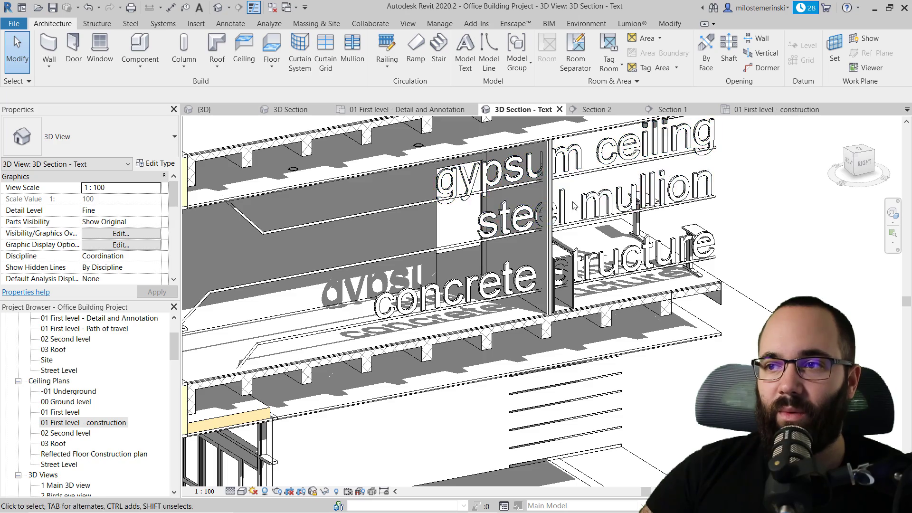
pyautogui.scroll(-5, 412, 290)
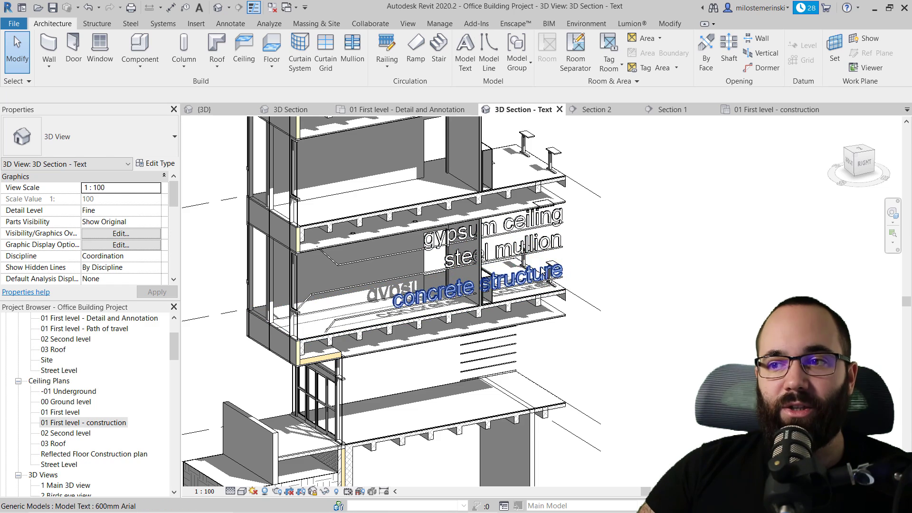
# Hide every element in the 3D Section - Text view except the leader sweeps and the three model texts.
pyautogui.scroll(-5, 559, 277)
pyautogui.moveTo(535, 399); pyautogui.dragTo(259, 155)
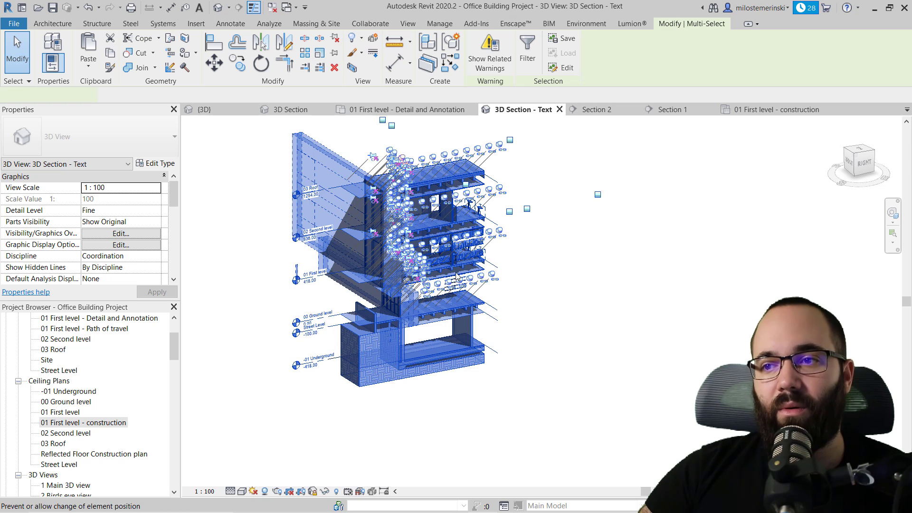
pyautogui.scroll(5, 475, 236)
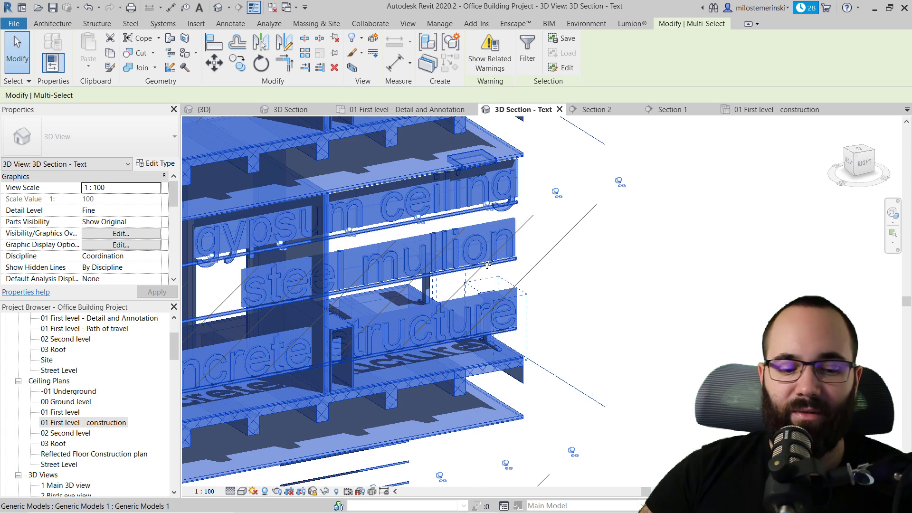
pyautogui.keyDown('shift'); pyautogui.click(517, 259); pyautogui.keyUp('shift')
pyautogui.keyDown('shift'); pyautogui.click(520, 204); pyautogui.keyUp('shift')
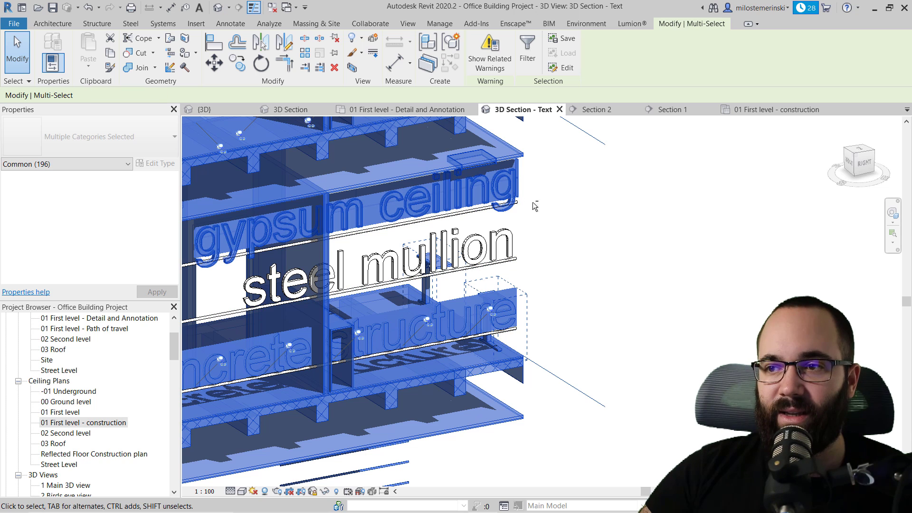
pyautogui.keyDown('shift'); pyautogui.click(436, 332); pyautogui.keyUp('shift')
pyautogui.scroll(-2, 543, 259)
pyautogui.scroll(-1, 544, 259)
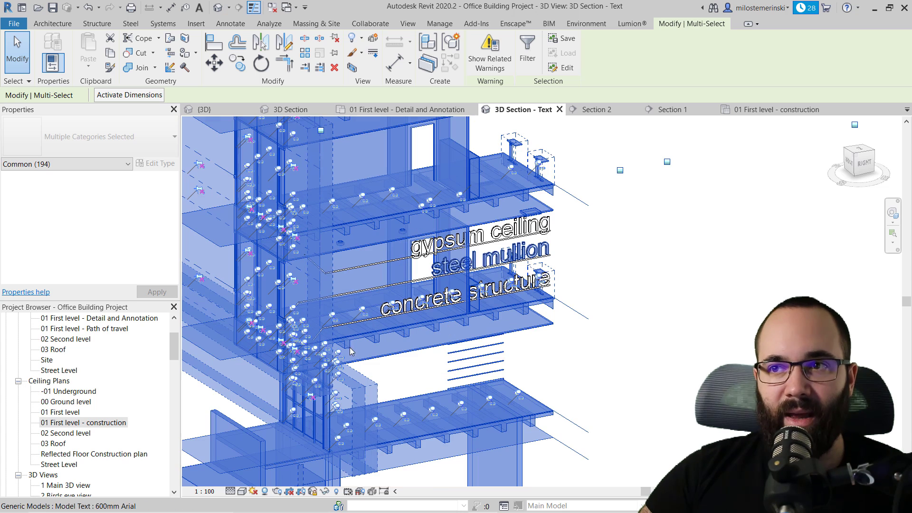
pyautogui.click(351, 39)
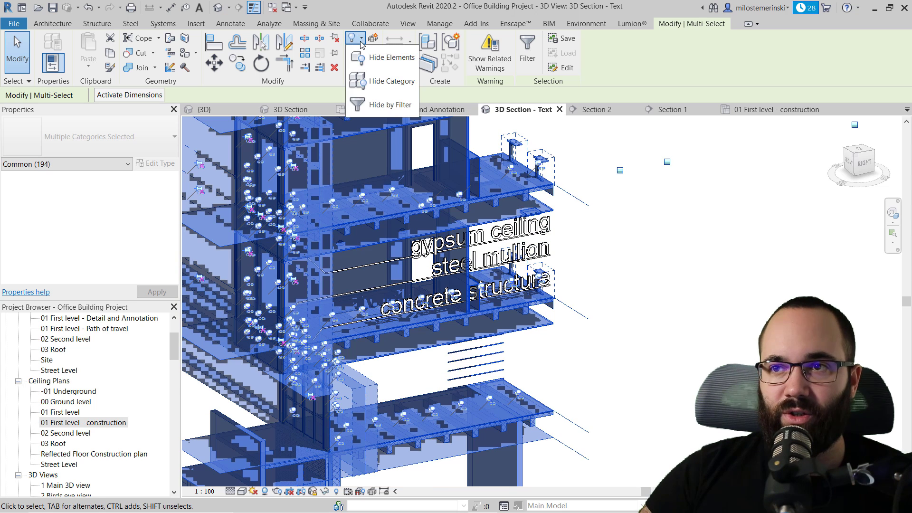
pyautogui.click(372, 61)
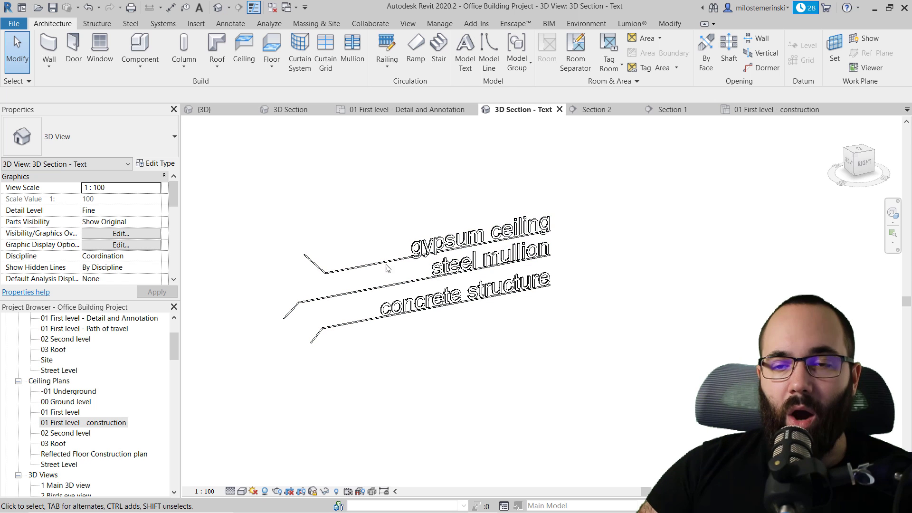
# Turn on Crop View for the 3D Section - Text view.
pyautogui.scroll(-5, 128, 251)
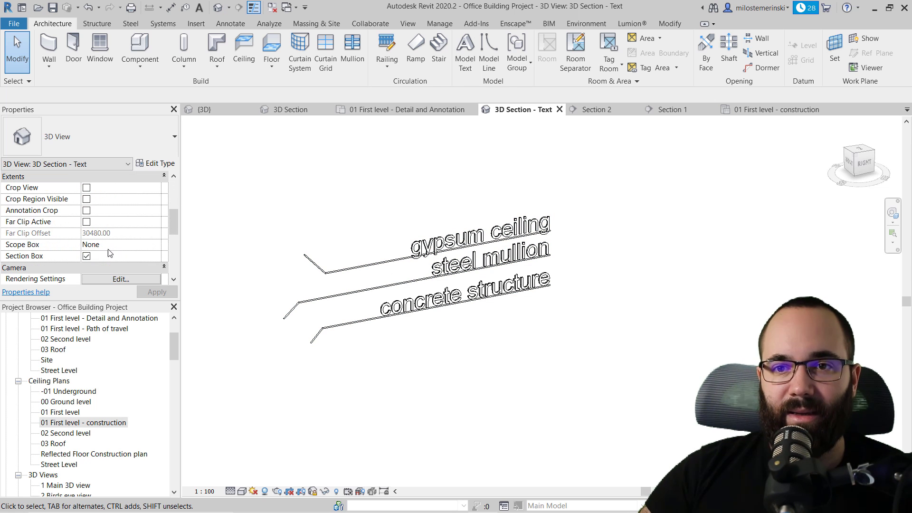
pyautogui.scroll(1, 87, 212)
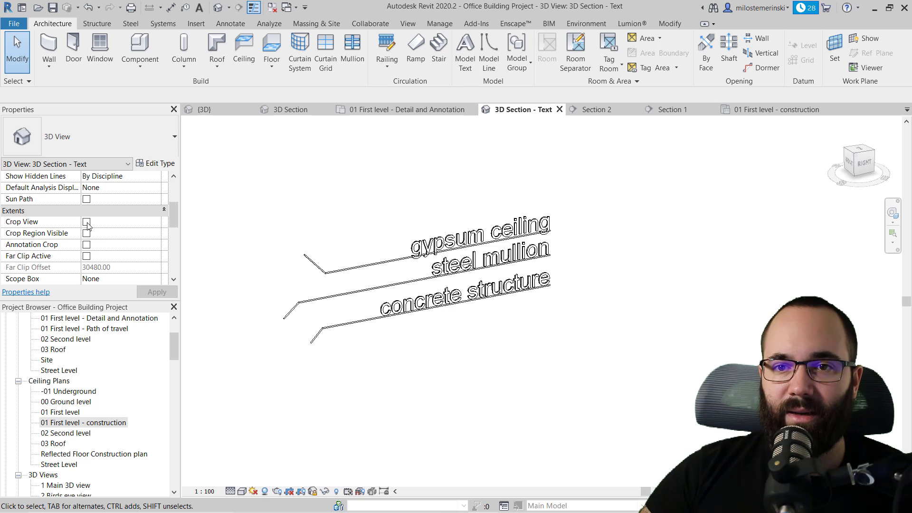
pyautogui.scroll(-6, 483, 262)
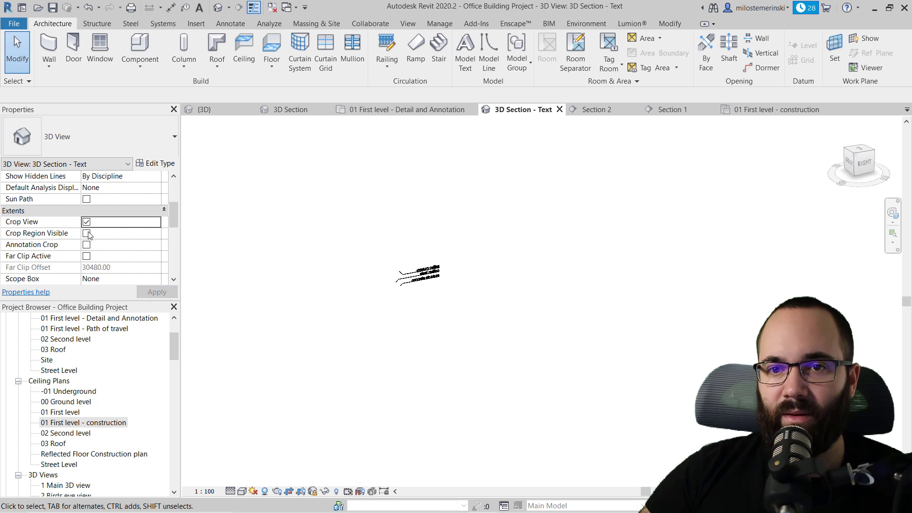
# In the 3D Section view, turn on Crop View and Crop Region Visible, and extend the crop region around the whole building and its level heads.
pyautogui.scroll(3, 437, 293)
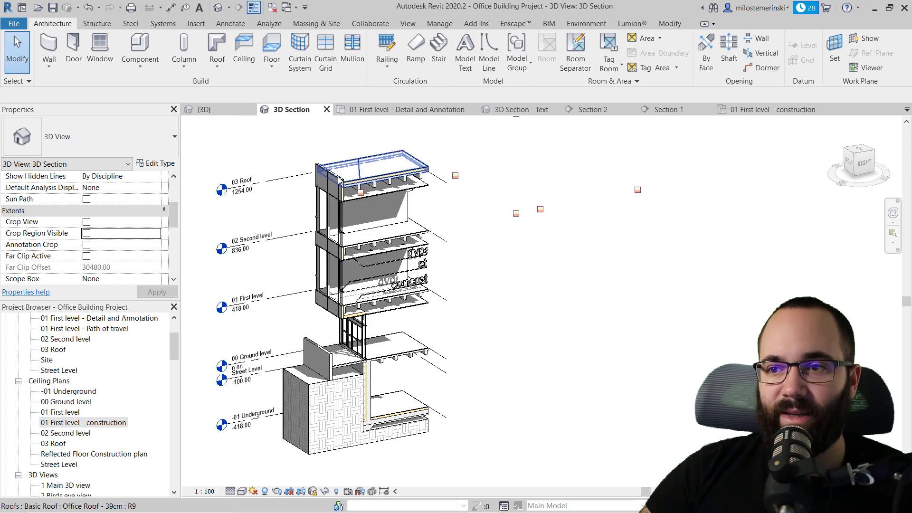
pyautogui.click(87, 233)
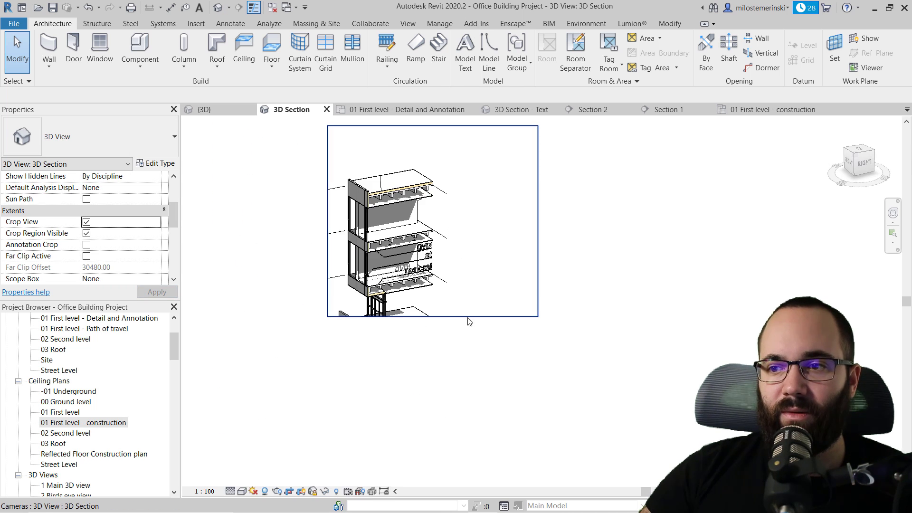
pyautogui.click(326, 232)
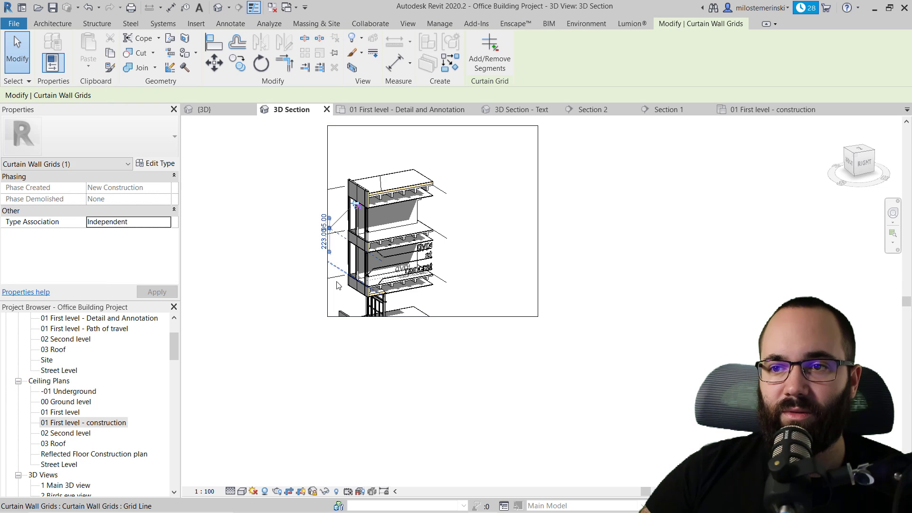
pyautogui.click(430, 324)
pyautogui.click(503, 317)
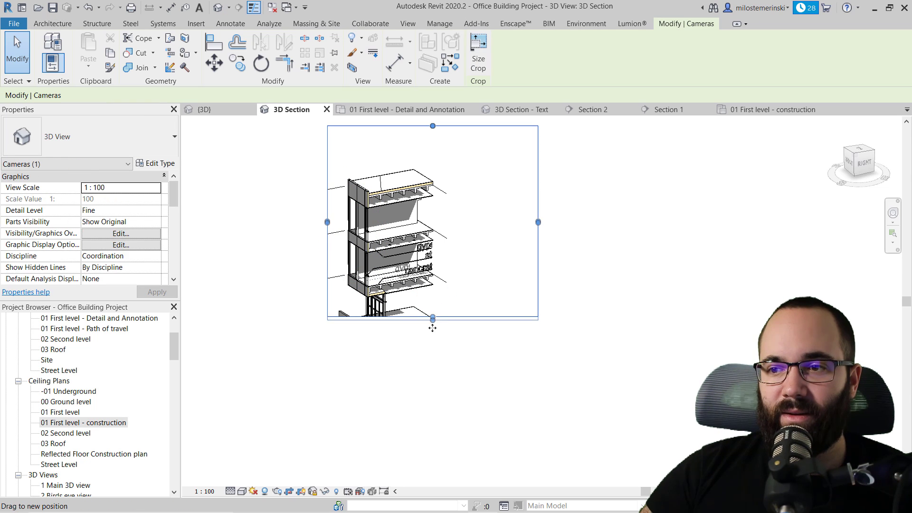
pyautogui.moveTo(432, 317); pyautogui.dragTo(434, 442)
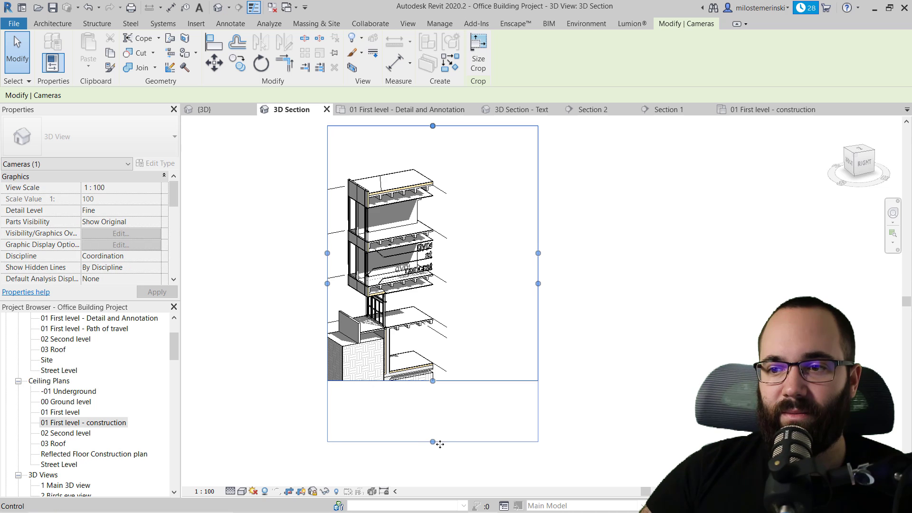
pyautogui.moveTo(327, 284); pyautogui.dragTo(227, 283)
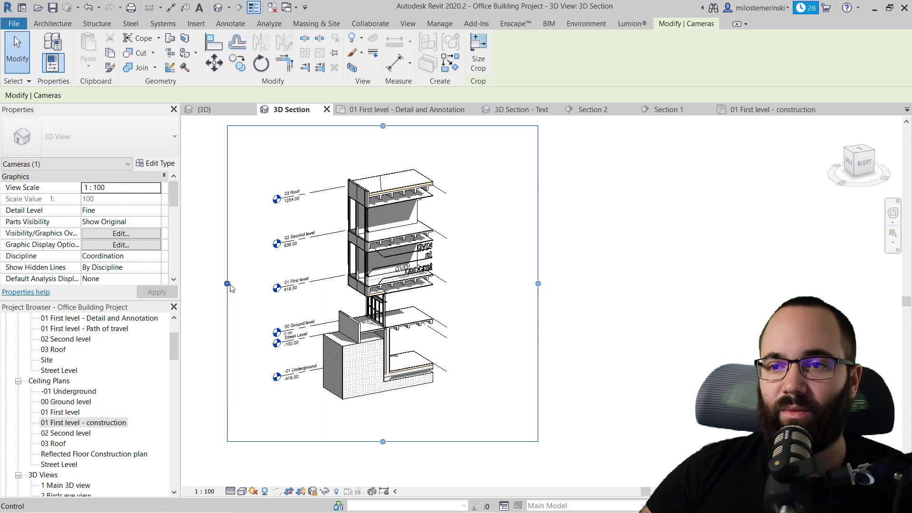
# Hide the leader sweeps and the gypsum ceiling, steel mullion and concrete structure texts in the 3D Section view.
pyautogui.scroll(3, 409, 261)
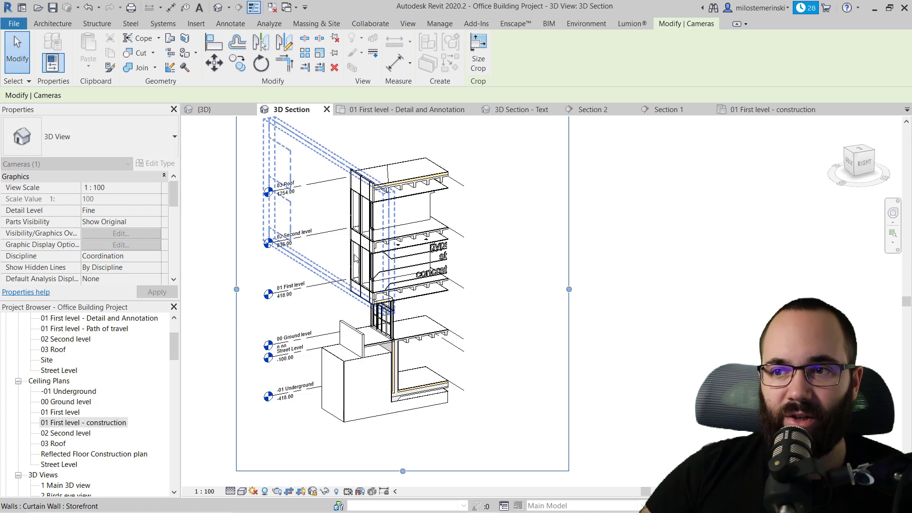
pyautogui.scroll(2, 411, 258)
pyautogui.click(410, 253)
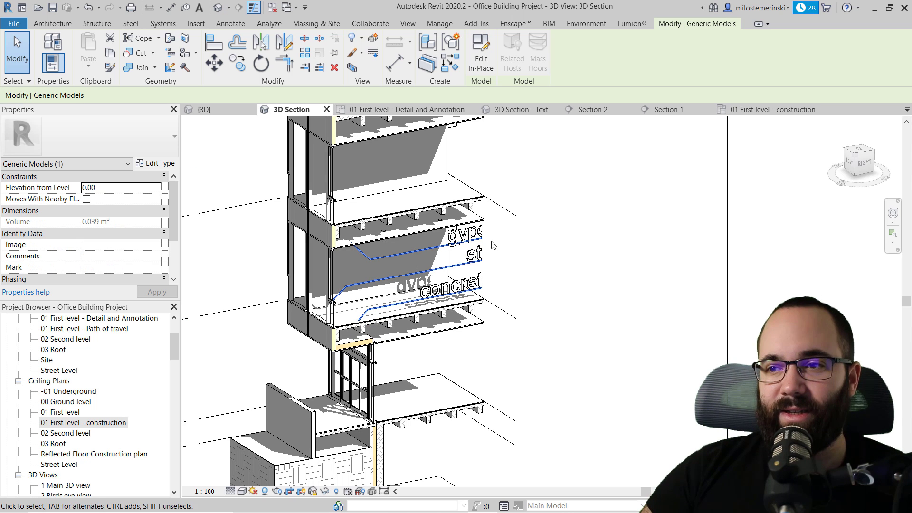
pyautogui.keyDown('ctrl'); pyautogui.click(475, 235); pyautogui.keyUp('ctrl')
pyautogui.keyDown('ctrl'); pyautogui.click(473, 254); pyautogui.keyUp('ctrl')
pyautogui.keyDown('ctrl'); pyautogui.click(451, 285); pyautogui.keyUp('ctrl')
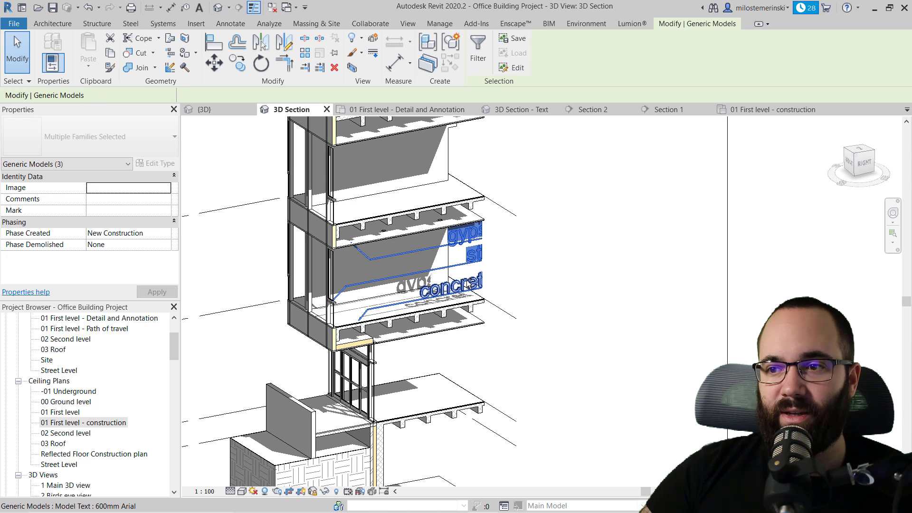
pyautogui.click(362, 40)
pyautogui.click(387, 101)
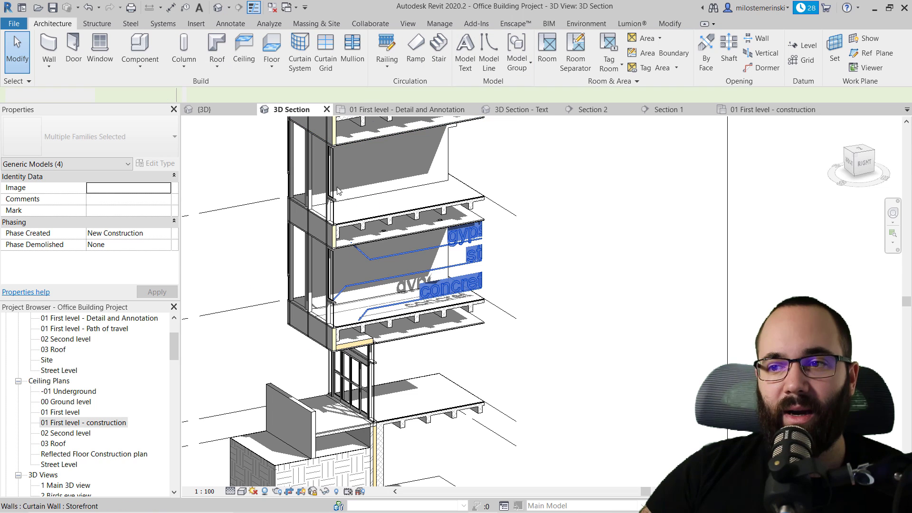
pyautogui.click(256, 232)
pyautogui.scroll(-4, 422, 234)
pyautogui.press('Escape')
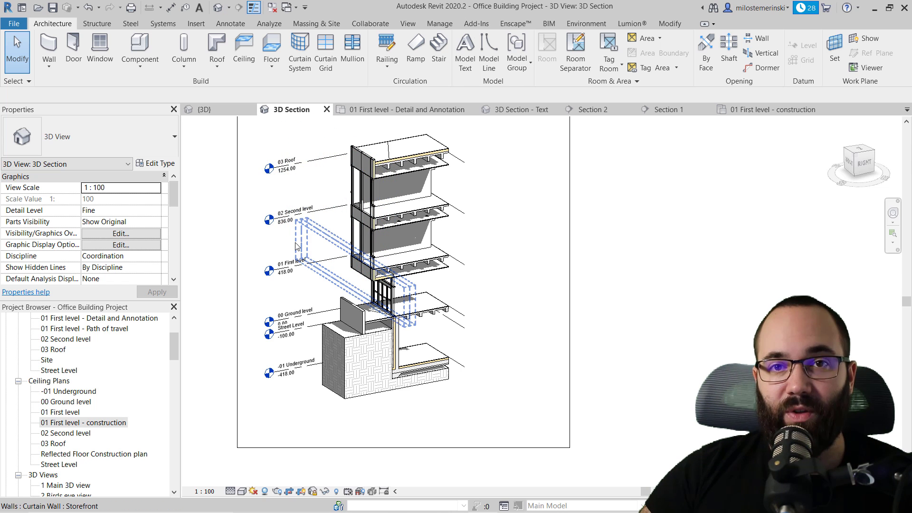
# Create a new sheet with the A1 metric titleblock.
pyautogui.scroll(-6, 97, 369)
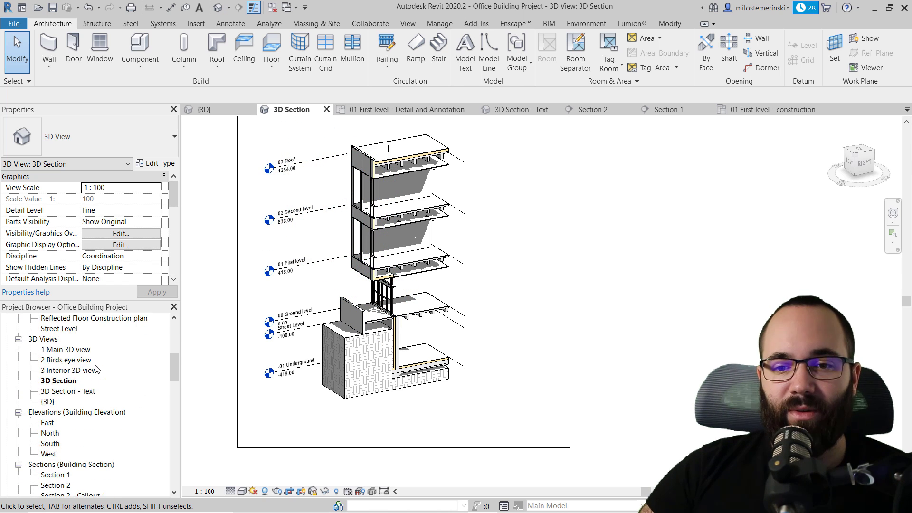
pyautogui.scroll(-5, 96, 369)
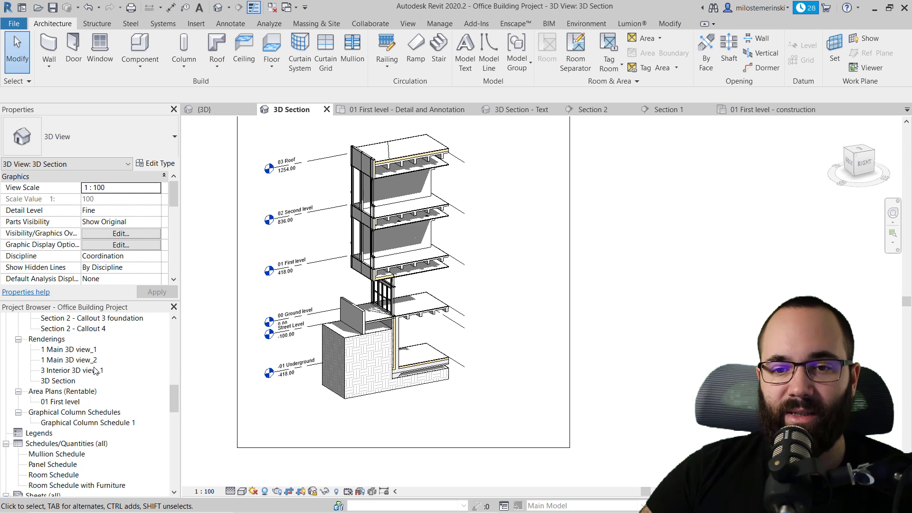
pyautogui.scroll(-2, 49, 440)
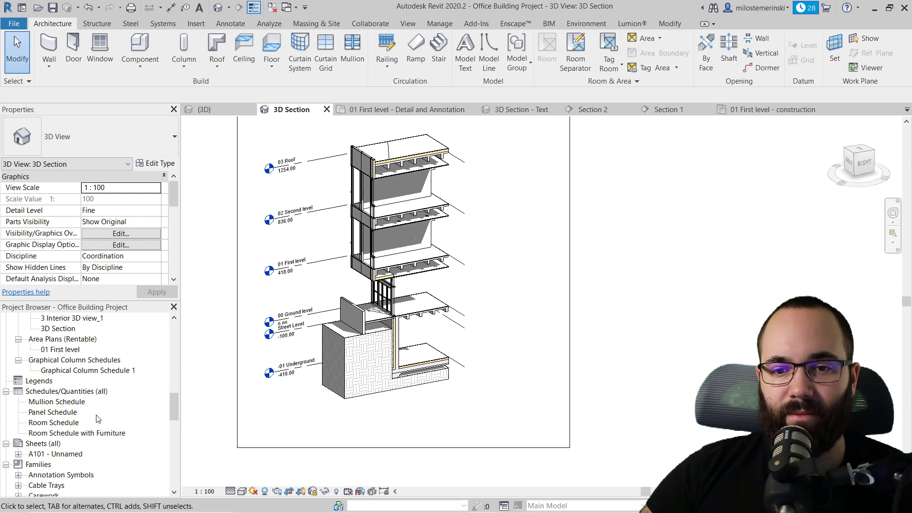
pyautogui.rightClick(46, 443)
pyautogui.click(76, 362)
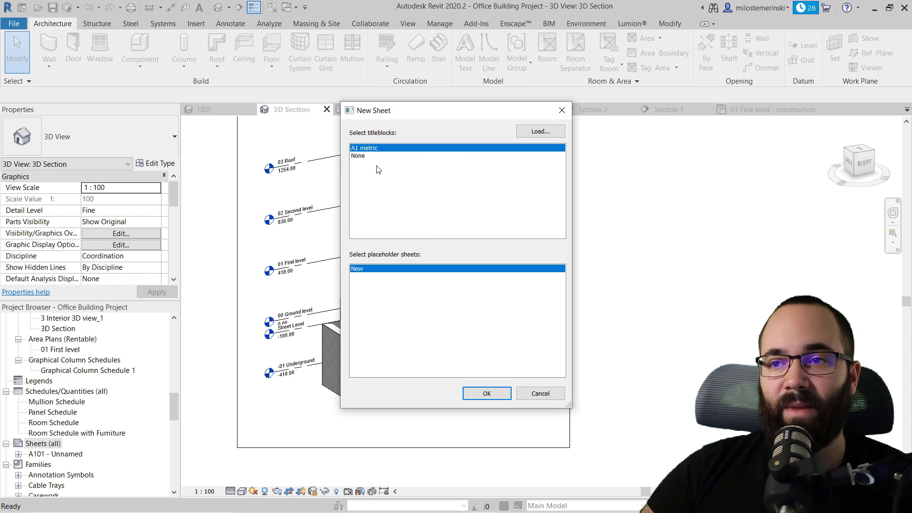
pyautogui.click(470, 394)
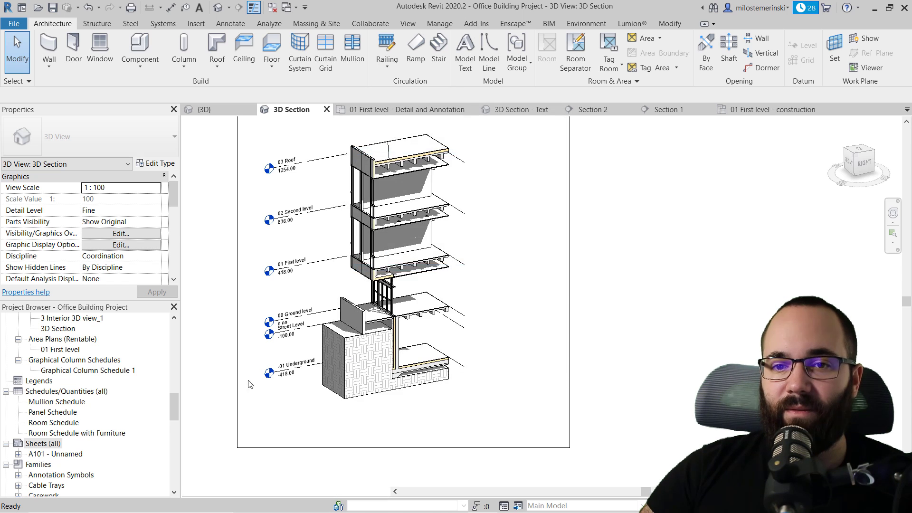
# Place the 3D Section view on the new sheet, left of the sheet's centre.
pyautogui.scroll(3, 90, 384)
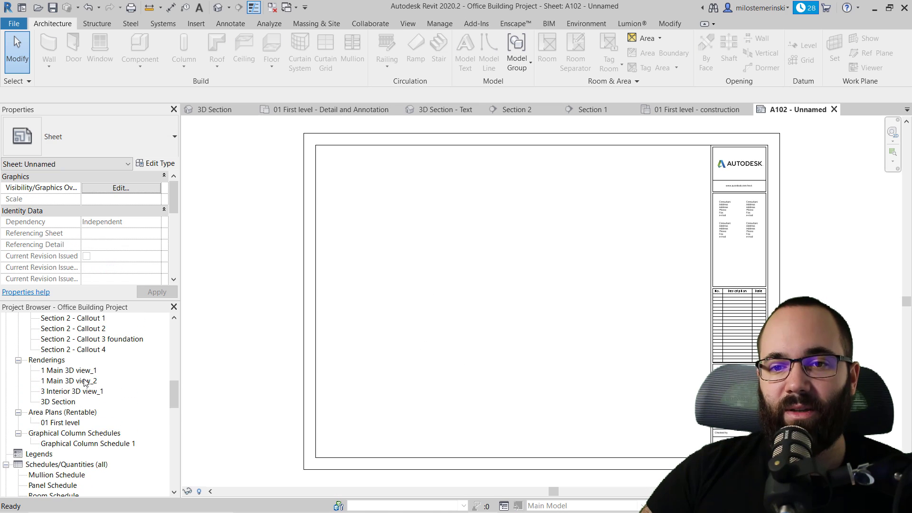
pyautogui.scroll(3, 85, 382)
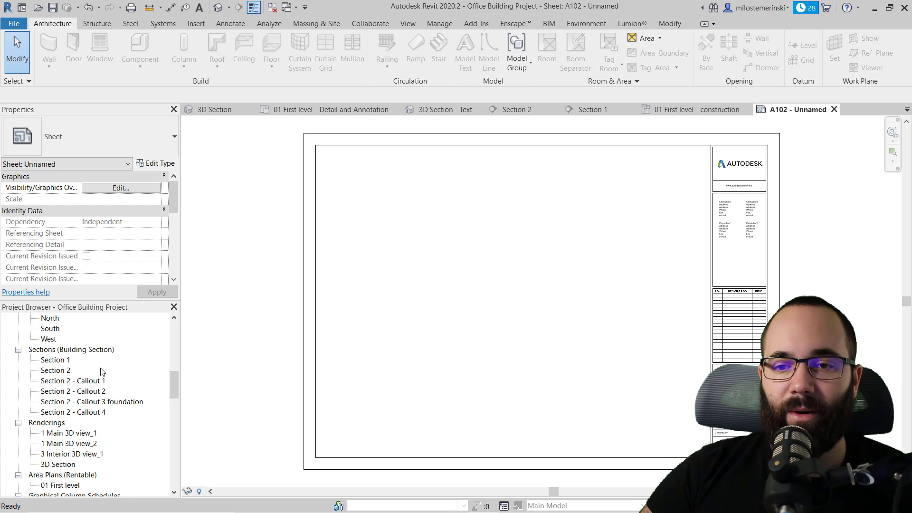
pyautogui.scroll(4, 78, 384)
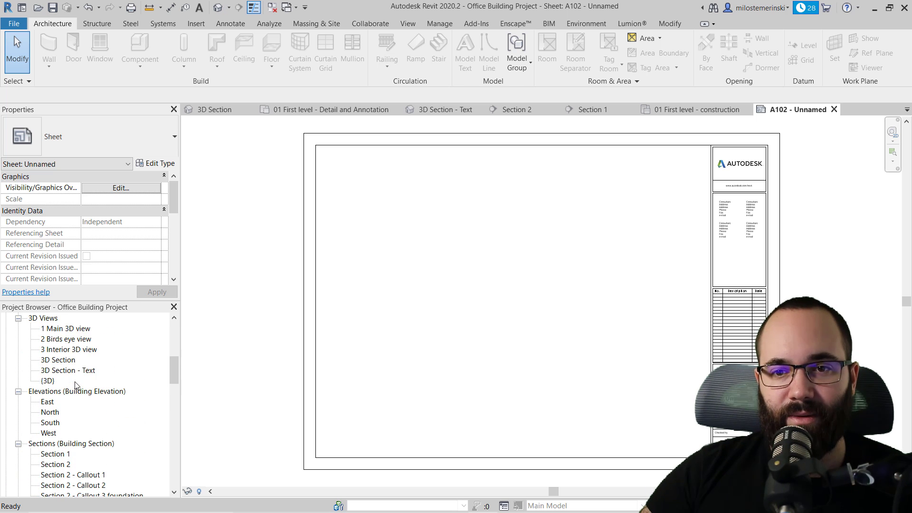
pyautogui.moveTo(76, 363); pyautogui.dragTo(212, 344)
pyautogui.moveTo(432, 329); pyautogui.dragTo(433, 319)
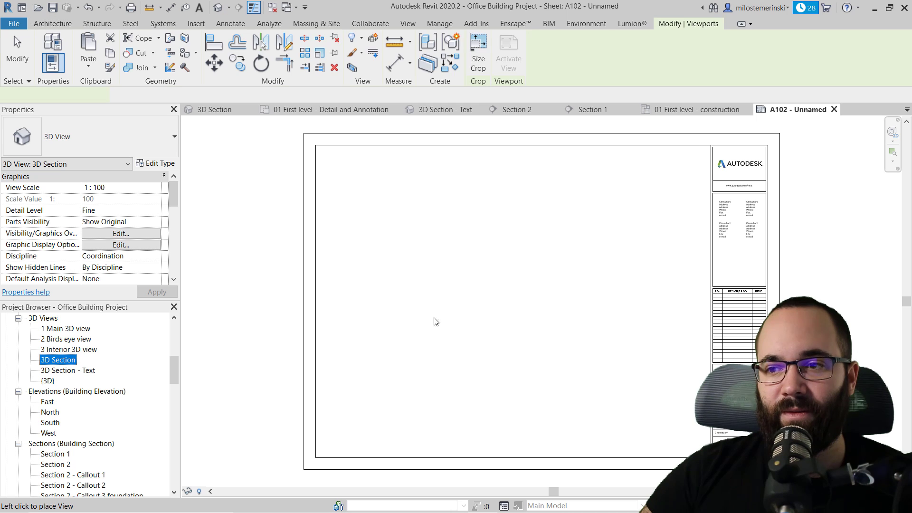
pyautogui.click(437, 289)
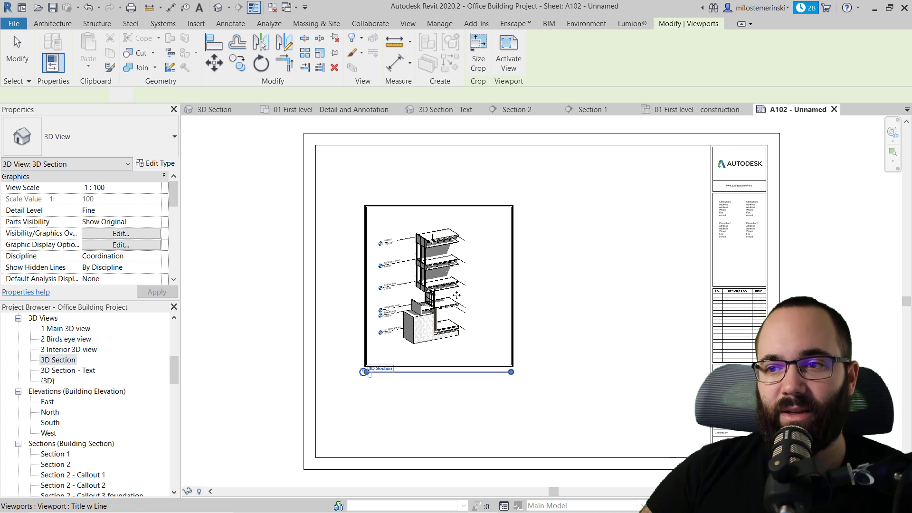
# Change the 3D Section viewport's type to No Title.
pyautogui.scroll(5, 453, 290)
pyautogui.click(118, 156)
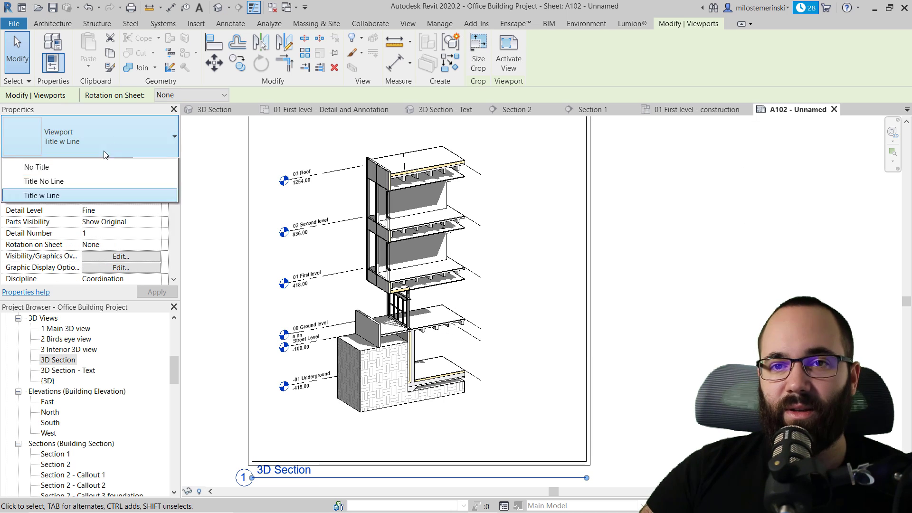
pyautogui.click(47, 194)
pyautogui.click(755, 288)
# Turn off Crop Region Visible for the 3D Section viewport on the sheet.
pyautogui.click(375, 284)
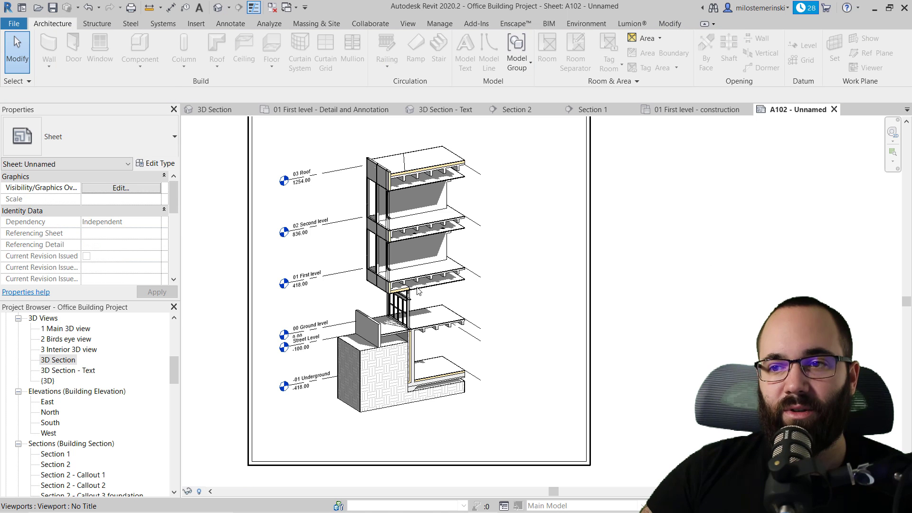
pyautogui.scroll(-3, 144, 248)
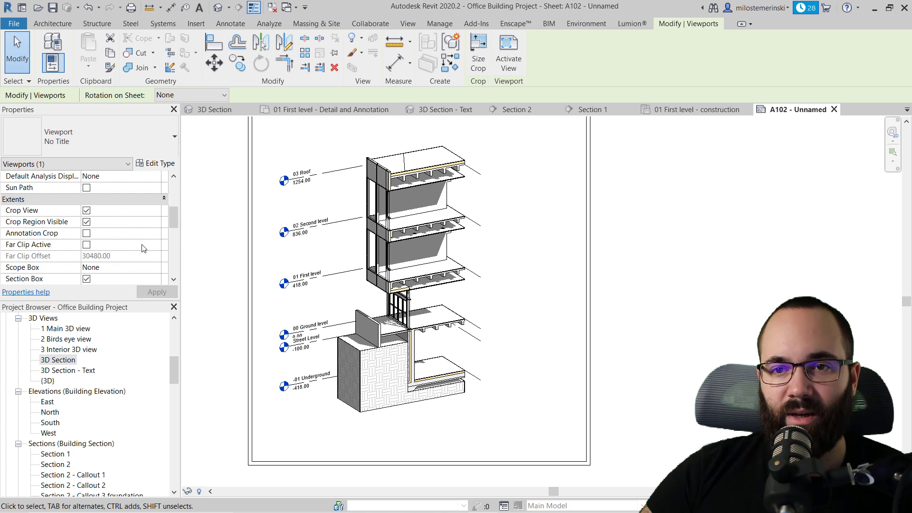
pyautogui.click(87, 222)
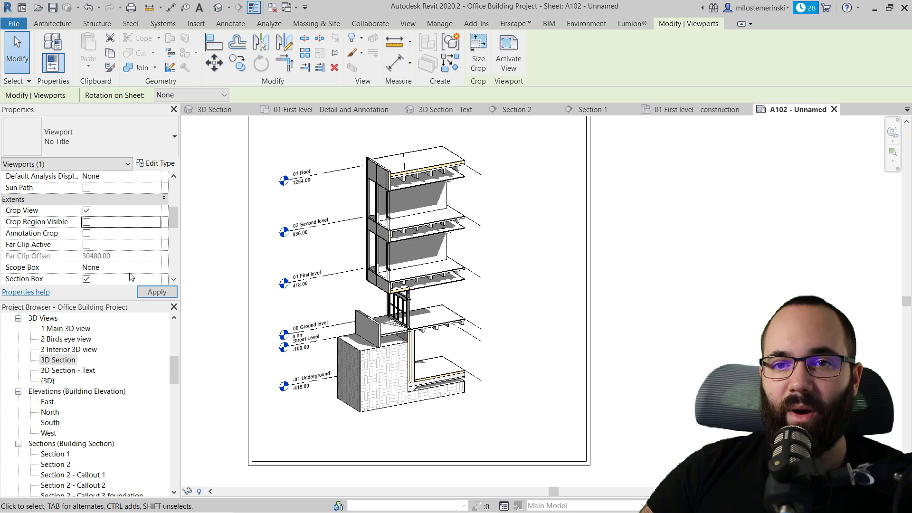
pyautogui.click(149, 292)
pyautogui.scroll(-3, 450, 346)
pyautogui.scroll(2, 619, 350)
pyautogui.click(619, 351)
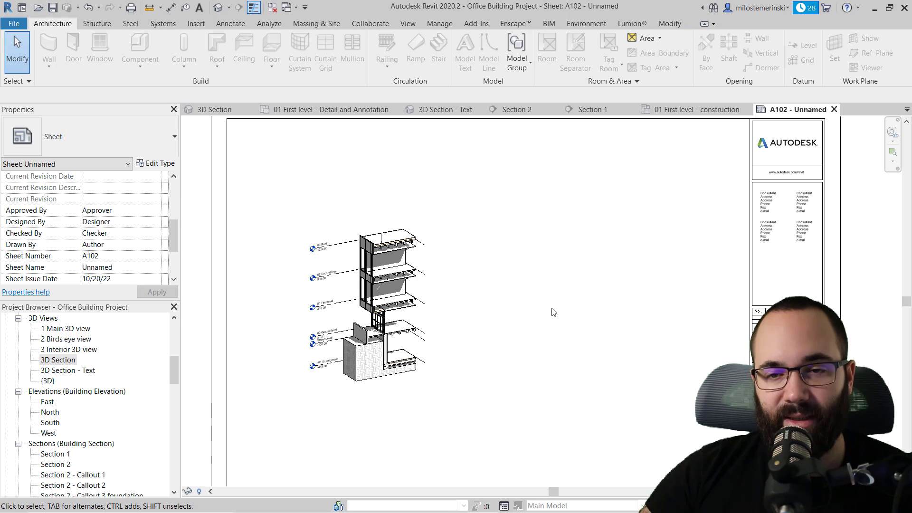
# Place the 3D Section - Text view on the sheet, beside the building section.
pyautogui.click(66, 371)
pyautogui.moveTo(354, 328); pyautogui.dragTo(498, 334)
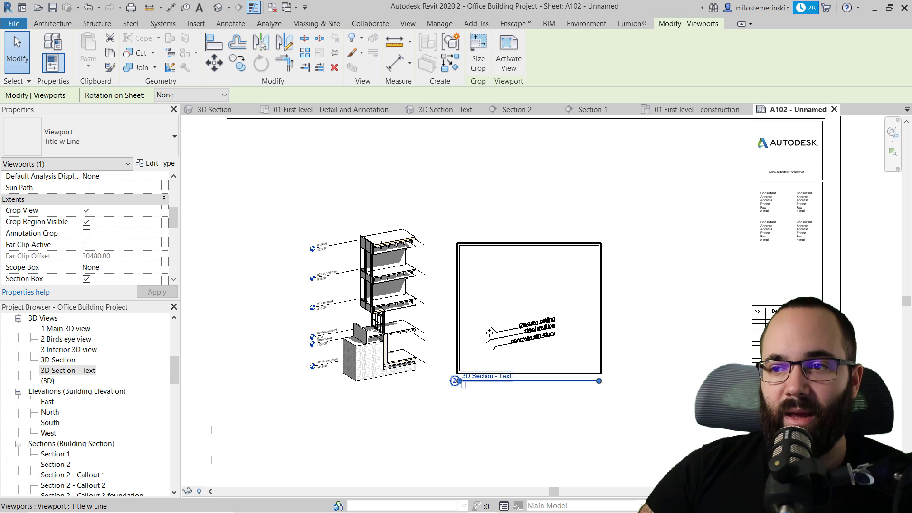
# Change the 3D Section - Text viewport's type to No Title and turn off its Crop Region Visible option.
pyautogui.click(115, 142)
pyautogui.click(43, 193)
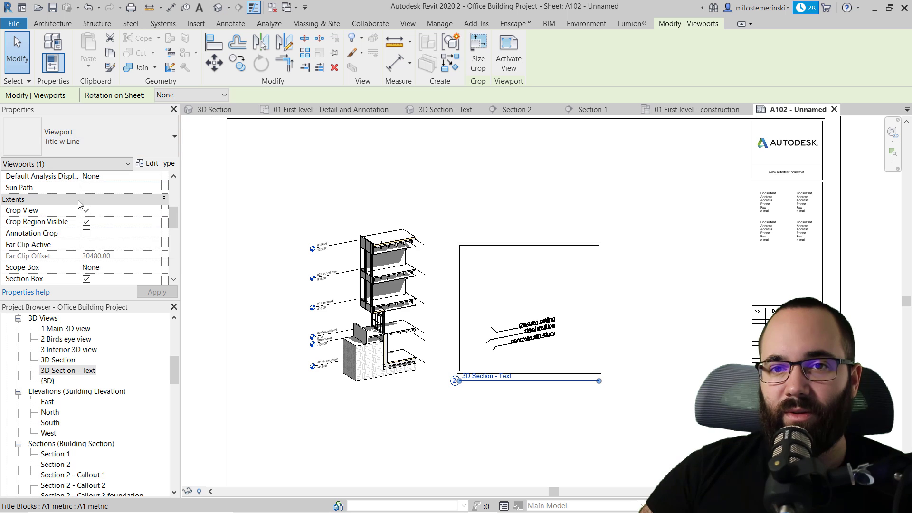
pyautogui.click(148, 291)
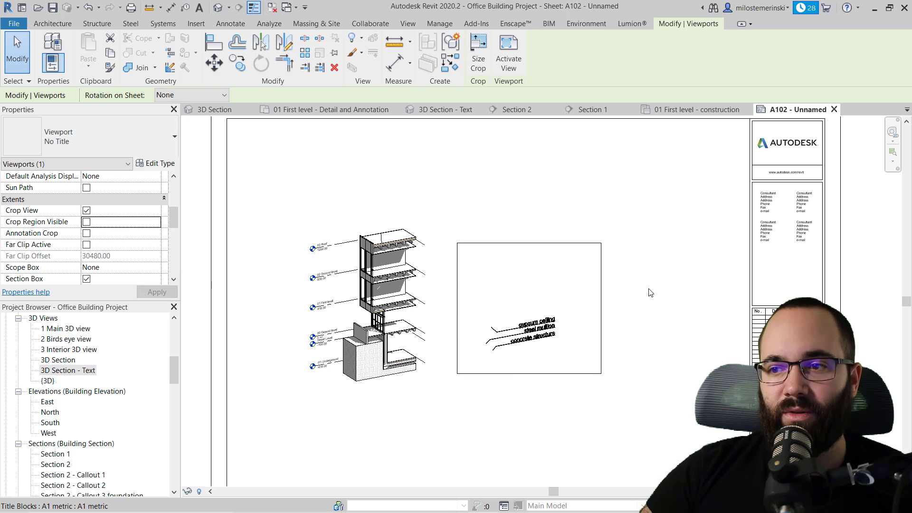
pyautogui.click(726, 351)
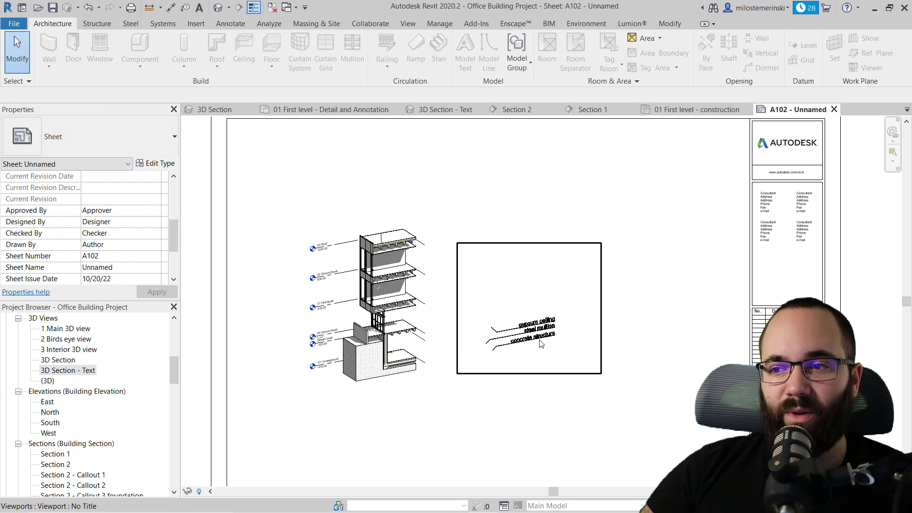
# Move the 3D Section - Text viewport over the building section so its leaders point to the ceiling, mullion and floor structure, and check their alignment.
pyautogui.moveTo(540, 344); pyautogui.dragTo(425, 294)
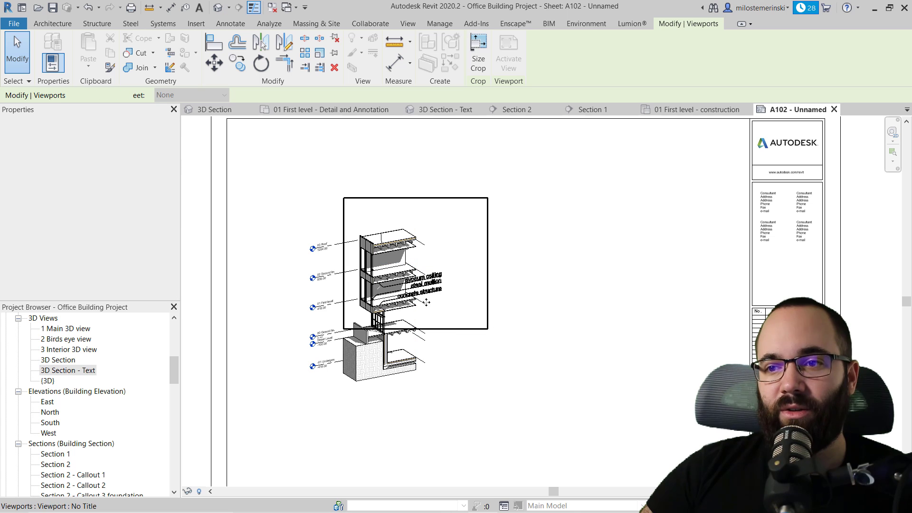
pyautogui.click(492, 416)
pyautogui.scroll(8, 360, 333)
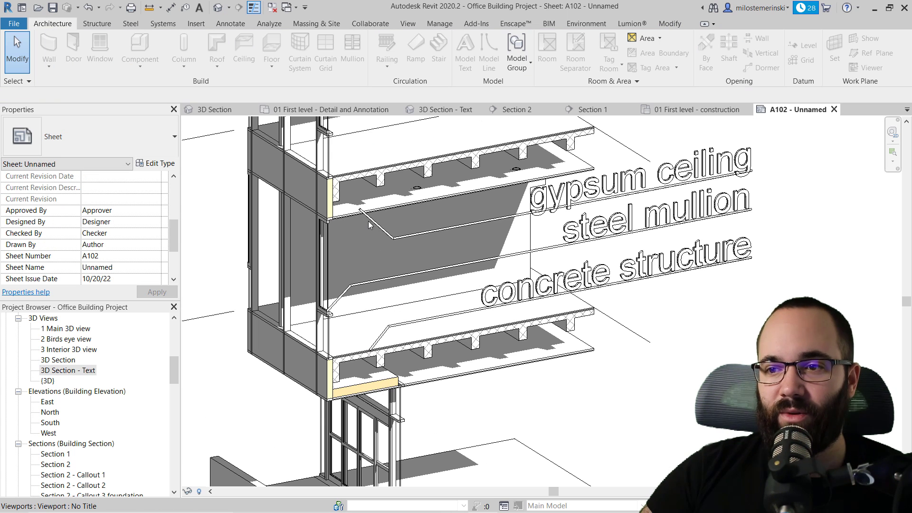
pyautogui.scroll(5, 373, 219)
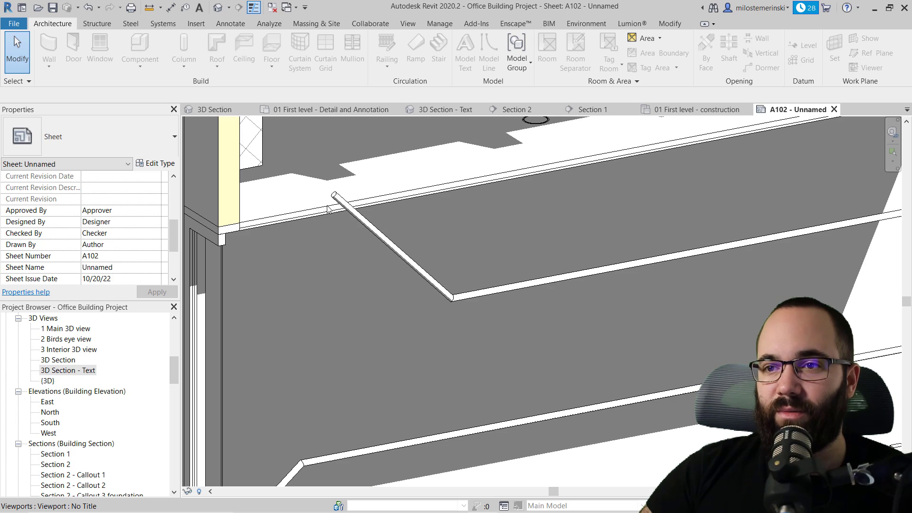
pyautogui.scroll(-6, 334, 203)
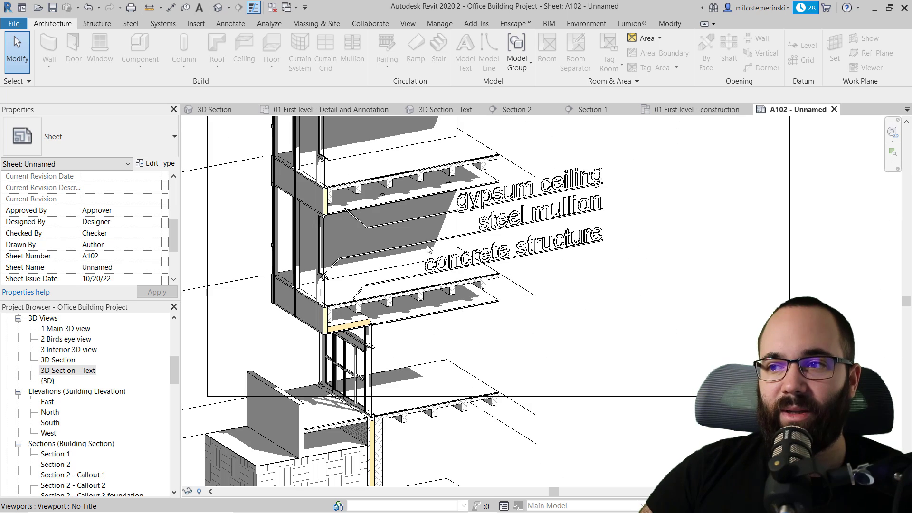
pyautogui.scroll(-2, 410, 281)
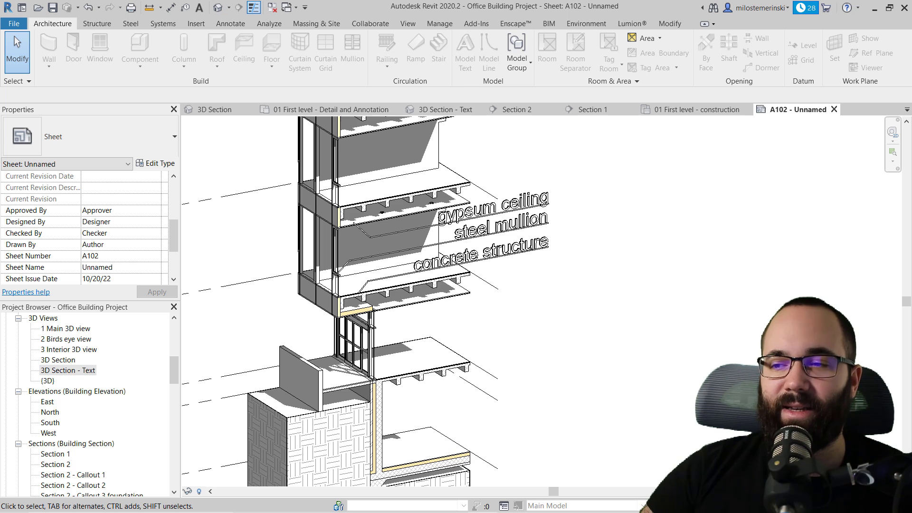
pyautogui.moveTo(630, 267); pyautogui.dragTo(616, 295, button='middle')
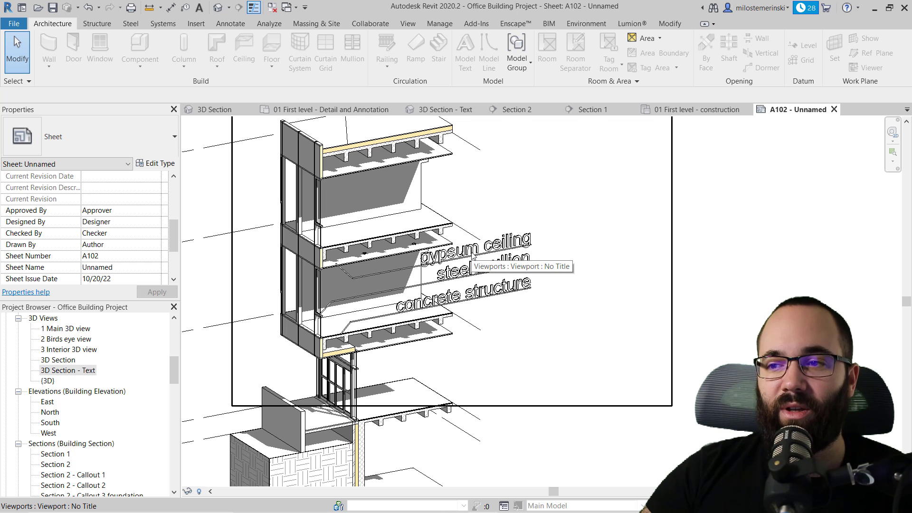
# In the 3D Section - Text view, override the three model texts' foreground surface pattern by element with Solid fill.
pyautogui.click(445, 110)
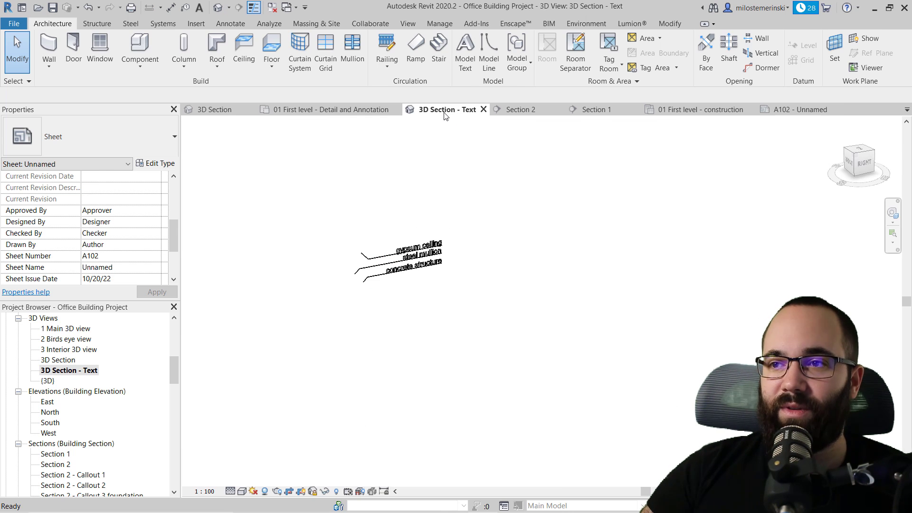
pyautogui.click(420, 250)
pyautogui.scroll(2, 422, 253)
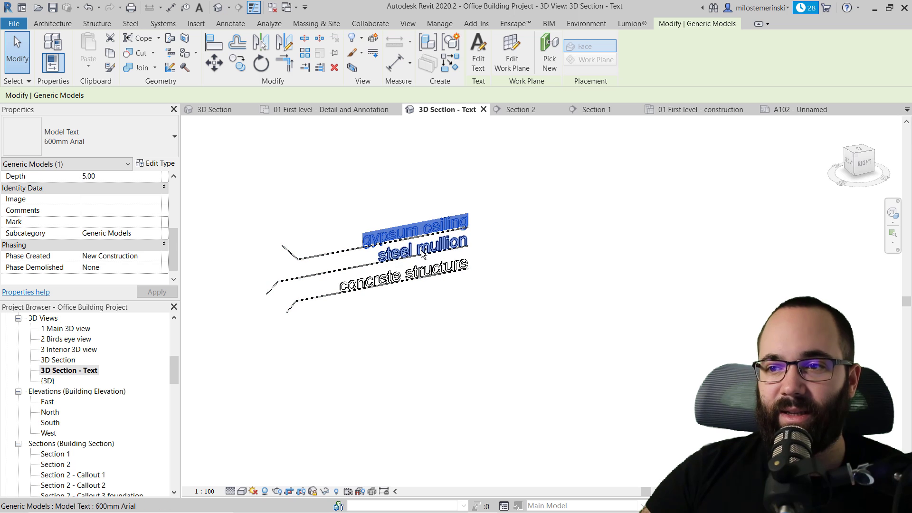
pyautogui.keyDown('ctrl'); pyautogui.click(420, 273); pyautogui.keyUp('ctrl')
pyautogui.rightClick(287, 212)
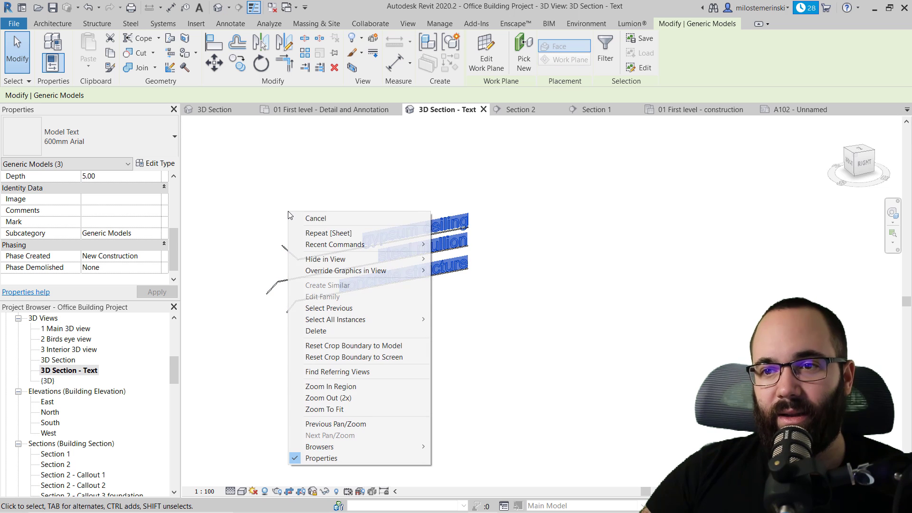
pyautogui.moveTo(417, 270)
pyautogui.click(447, 274)
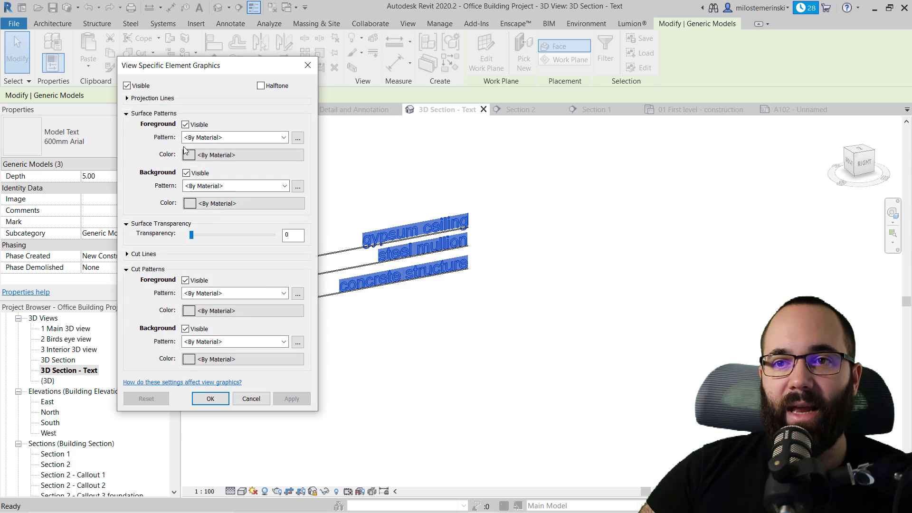
pyautogui.click(237, 137)
pyautogui.click(209, 152)
# Set the model texts' foreground surface pattern colour to orange, RGB 255-128-000, and apply the override.
pyautogui.click(233, 154)
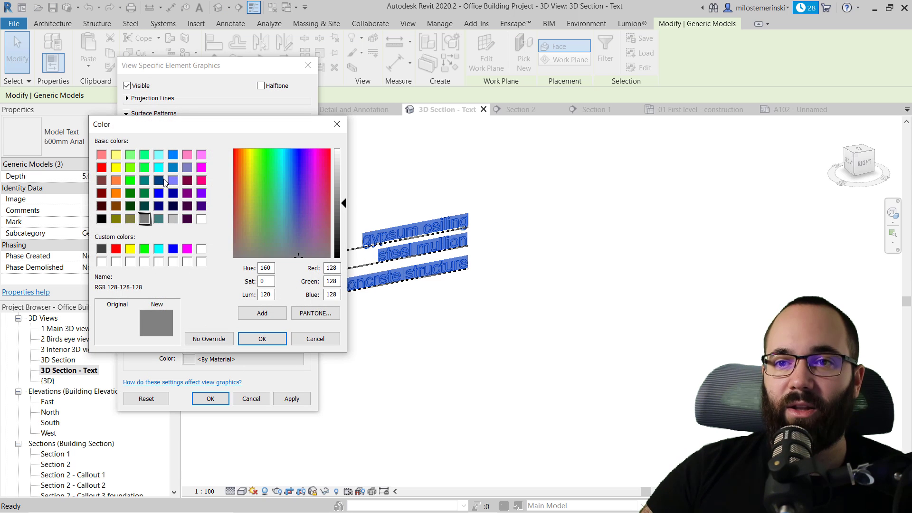
pyautogui.click(115, 193)
pyautogui.click(263, 338)
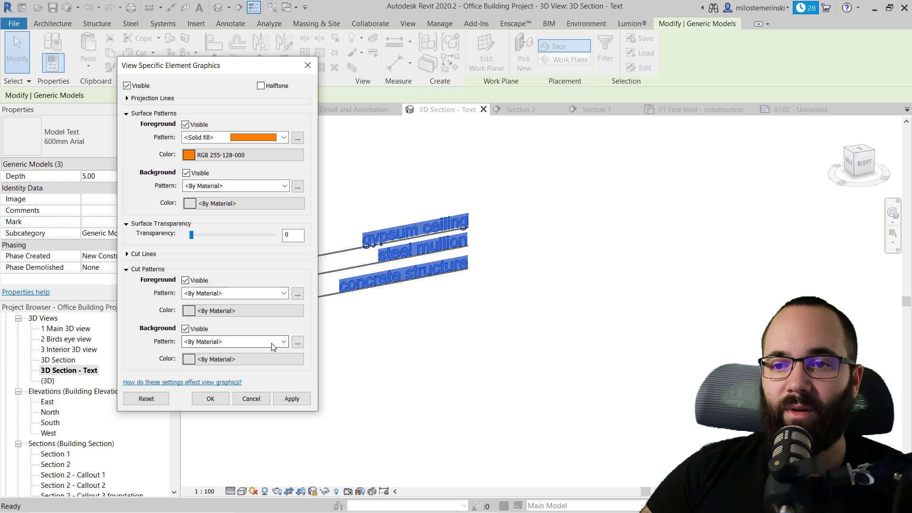
pyautogui.click(289, 399)
pyautogui.click(211, 398)
pyautogui.click(316, 363)
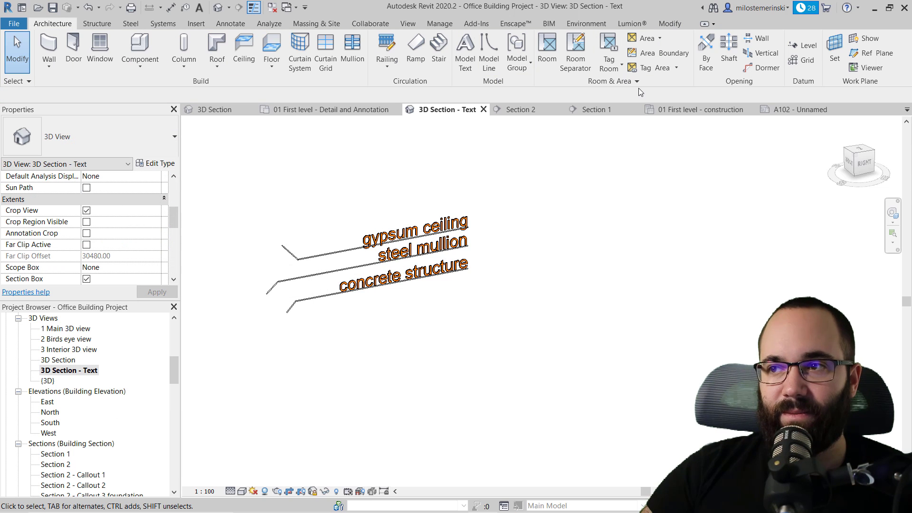
# Return to sheet A102 and examine the coloured texts and leaders over the building section.
pyautogui.click(790, 110)
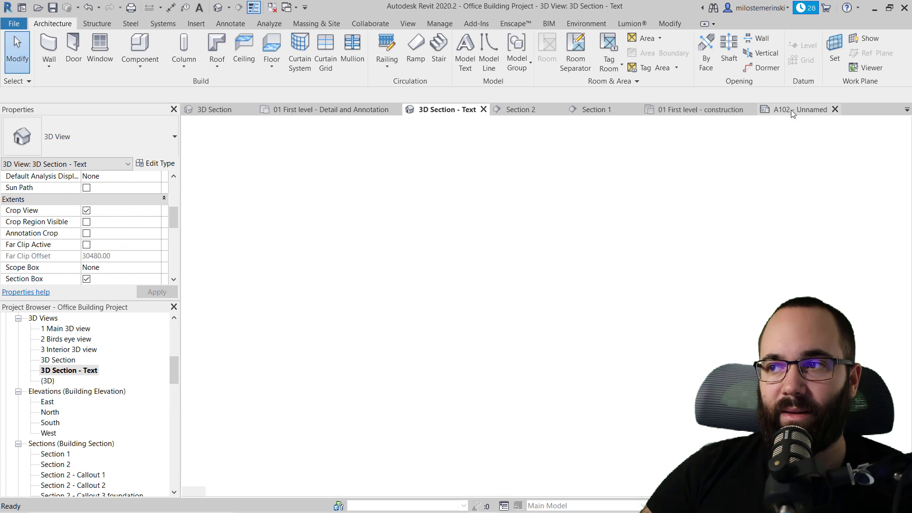
pyautogui.scroll(-2, 508, 309)
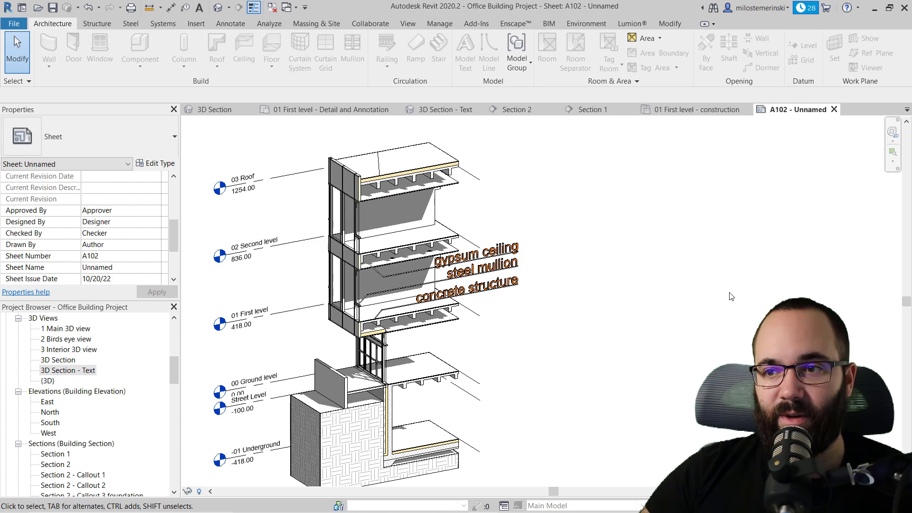
pyautogui.scroll(-1, 727, 290)
pyautogui.scroll(-1, 604, 281)
pyautogui.scroll(2, 593, 292)
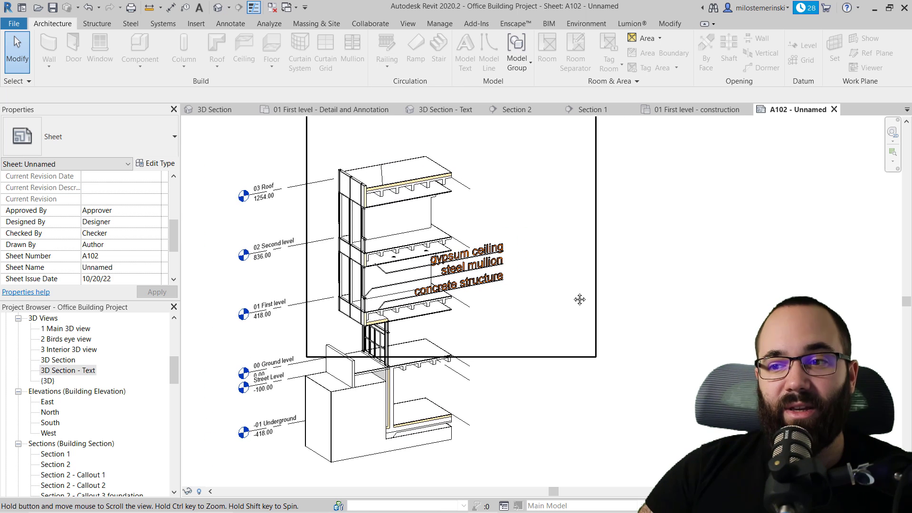